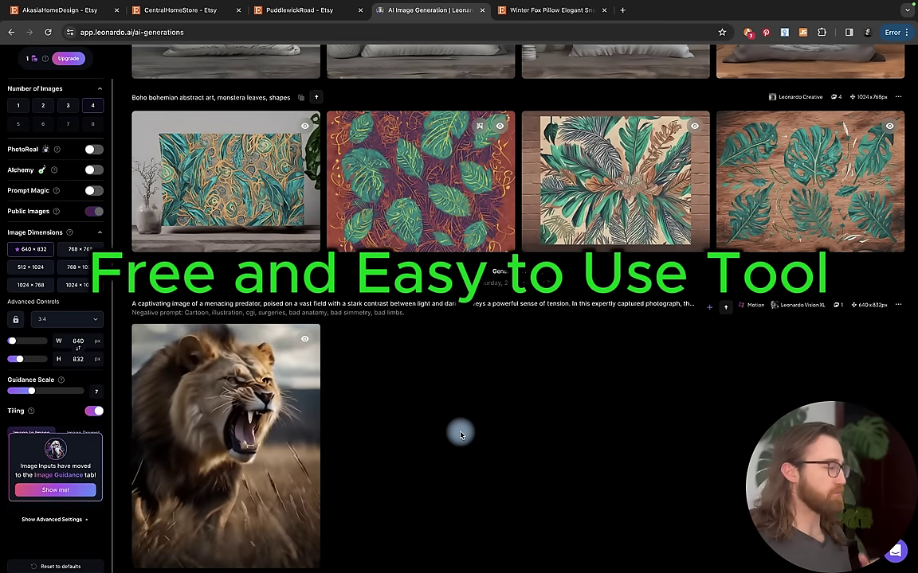
Scroll through the earlier winter fox generations on the Leonardo.Ai page.
{"action": "scroll", "coordinate": [431, 390], "scroll_direction": "up", "scroll_amount": 1}
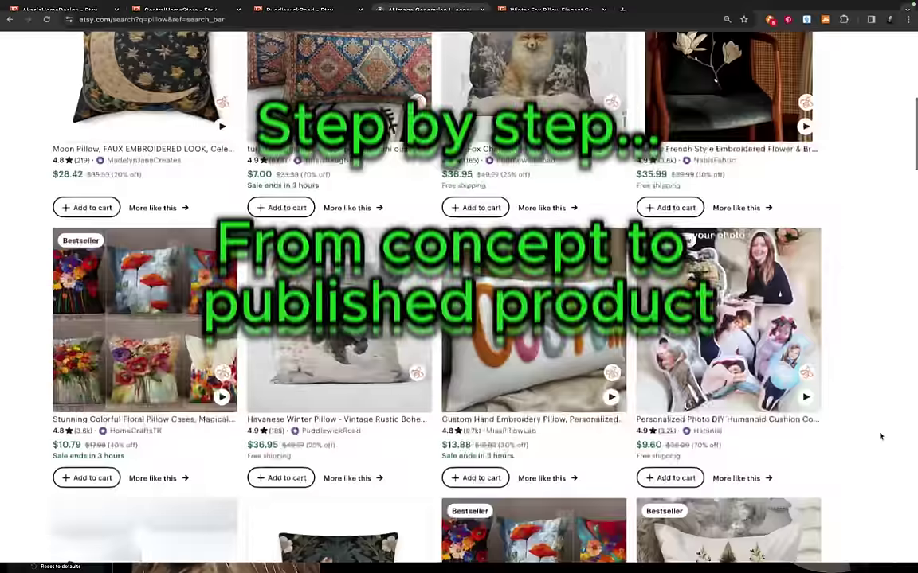
{"action": "scroll", "coordinate": [880, 435], "scroll_direction": "down", "scroll_amount": 5}
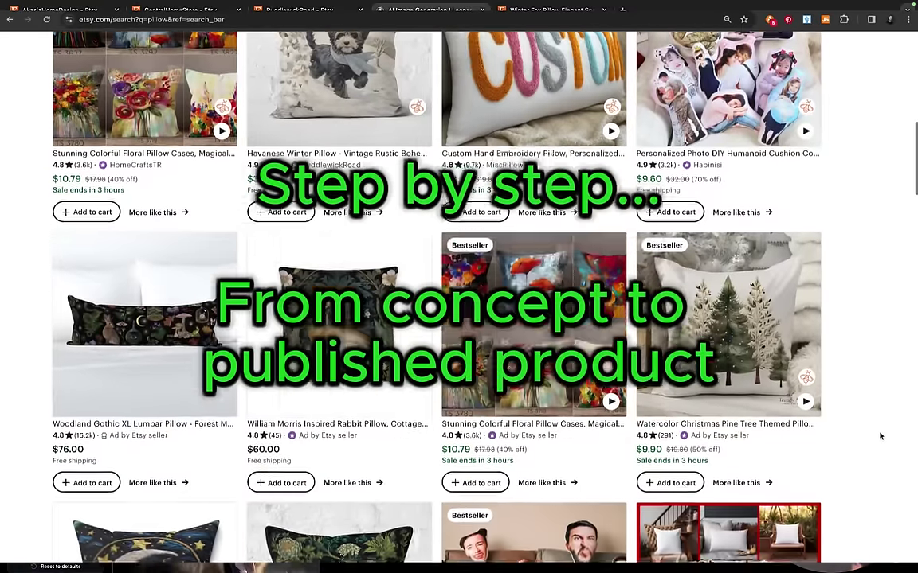
{"action": "scroll", "coordinate": [880, 436], "scroll_direction": "down", "scroll_amount": 4}
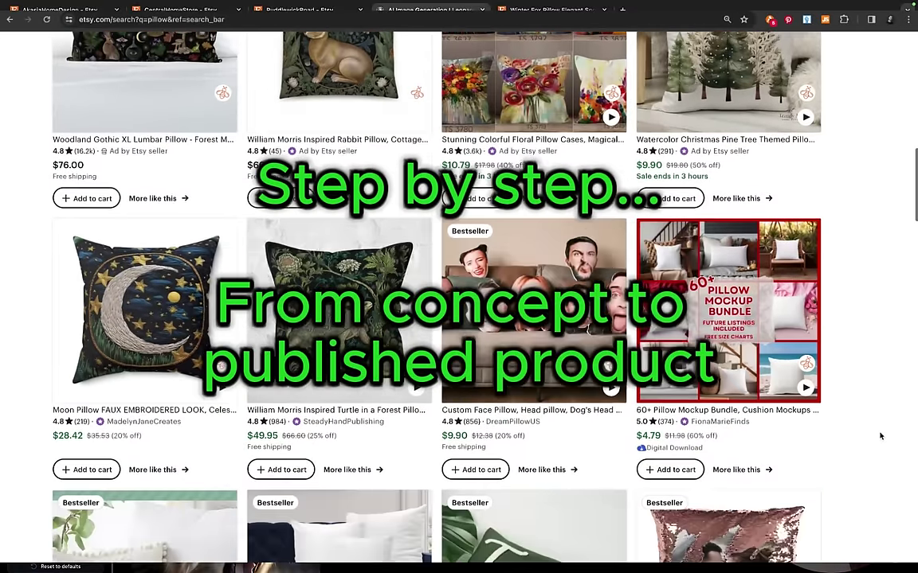
{"action": "scroll", "coordinate": [880, 436], "scroll_direction": "down", "scroll_amount": 2}
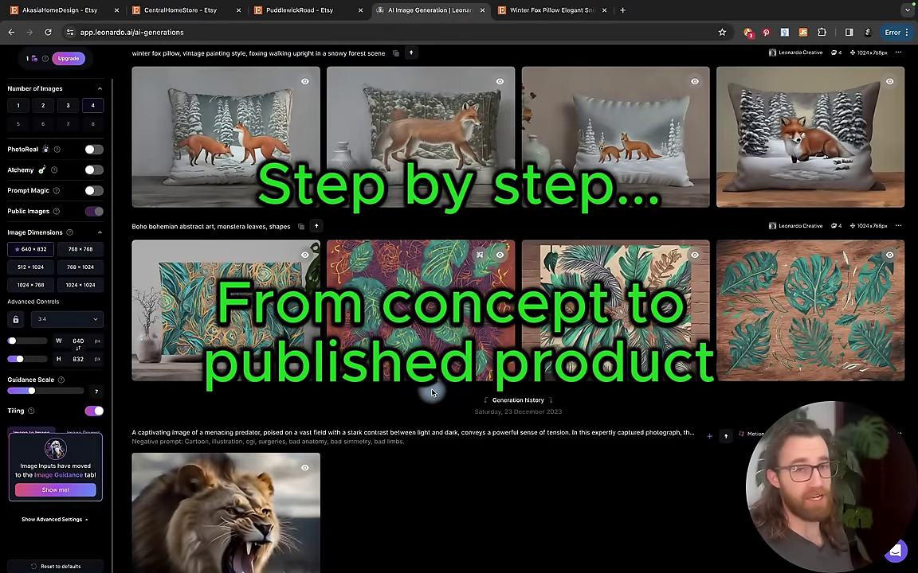
{"action": "scroll", "coordinate": [431, 389], "scroll_direction": "down", "scroll_amount": 3}
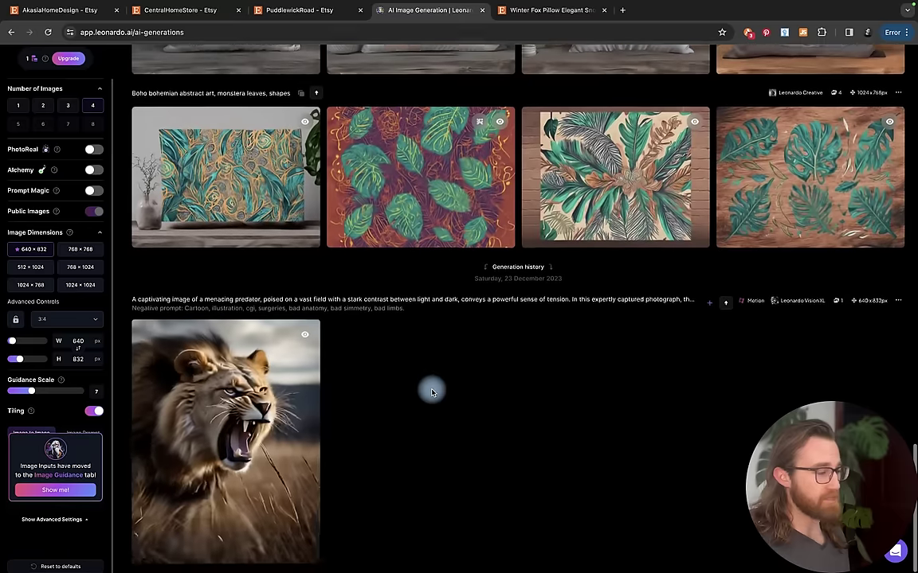
{"action": "scroll", "coordinate": [449, 355], "scroll_direction": "up", "scroll_amount": 3}
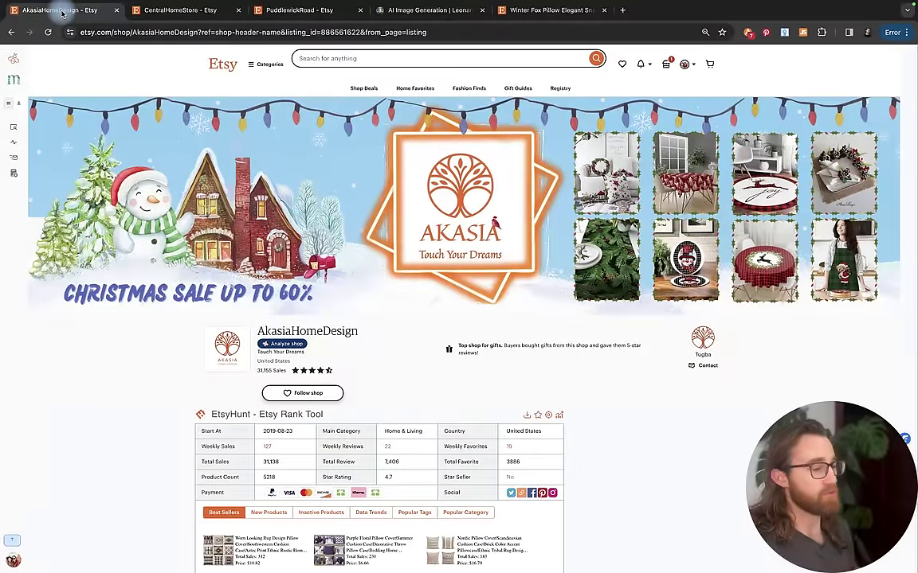
{"action": "scroll", "coordinate": [405, 251], "scroll_direction": "down", "scroll_amount": 3}
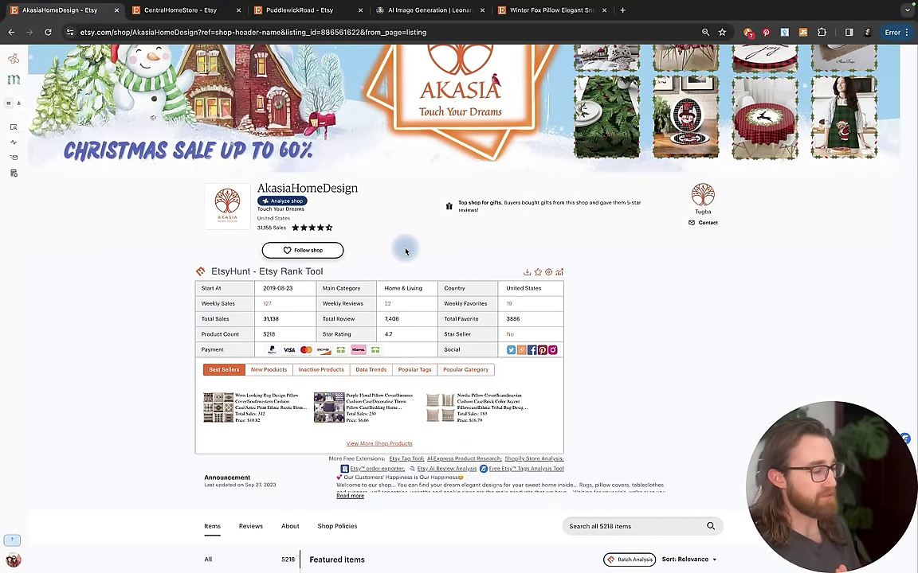
{"action": "scroll", "coordinate": [406, 252], "scroll_direction": "up", "scroll_amount": 3}
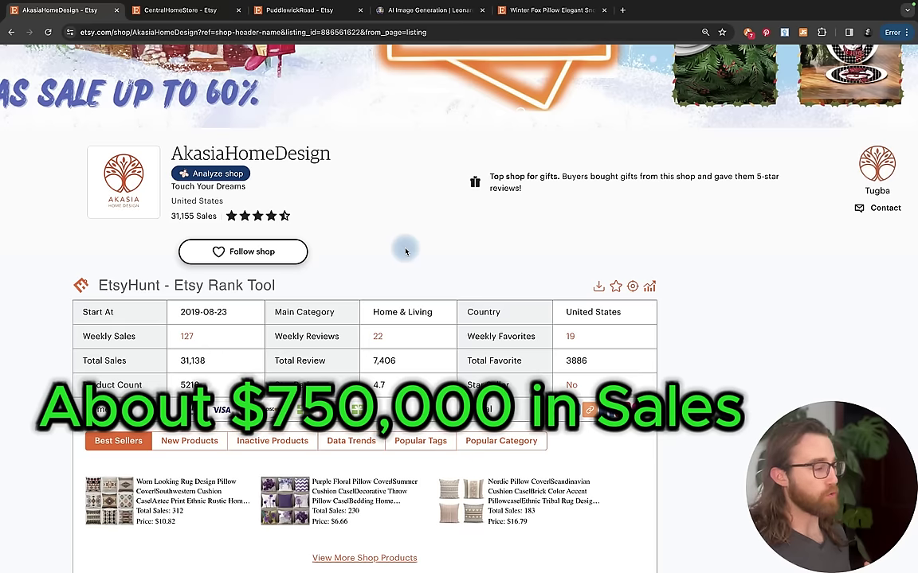
{"action": "scroll", "coordinate": [405, 251], "scroll_direction": "down", "scroll_amount": 10}
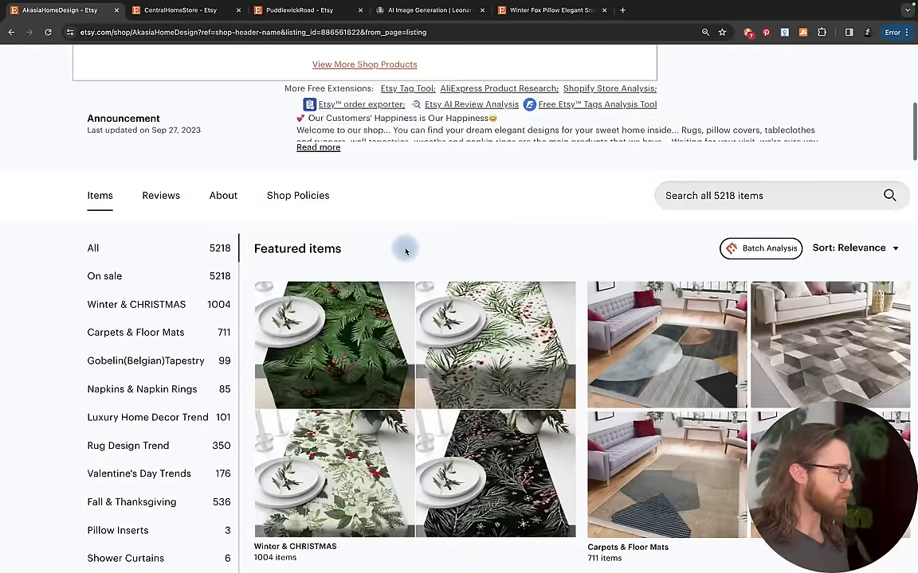
{"action": "scroll", "coordinate": [406, 251], "scroll_direction": "down", "scroll_amount": 5}
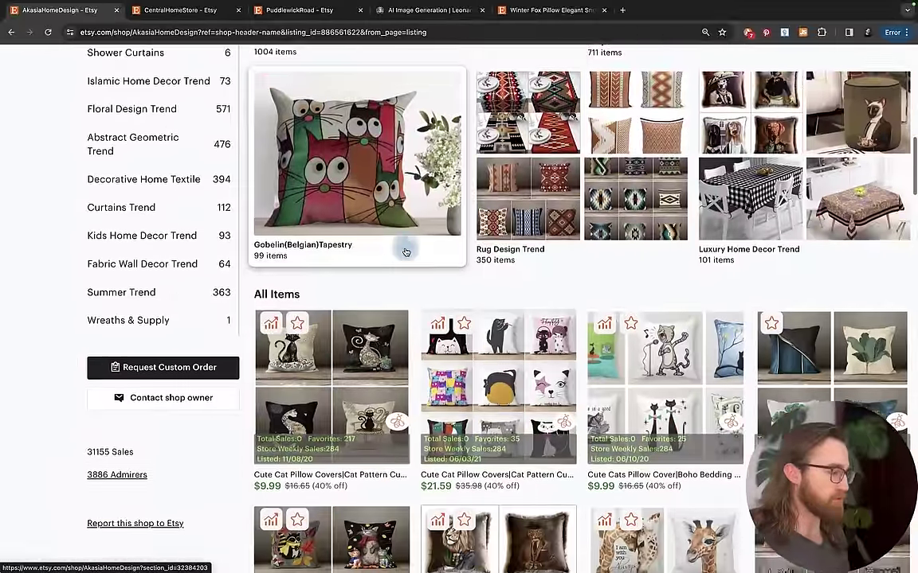
{"action": "scroll", "coordinate": [405, 251], "scroll_direction": "down", "scroll_amount": 1}
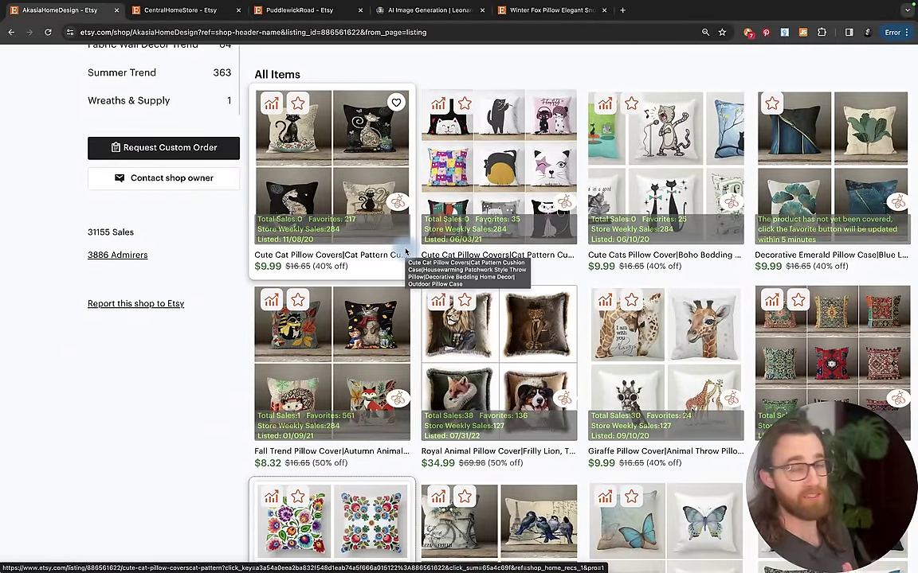
{"action": "scroll", "coordinate": [393, 189], "scroll_direction": "up", "scroll_amount": 15}
{"action": "scroll", "coordinate": [392, 188], "scroll_direction": "up", "scroll_amount": 5}
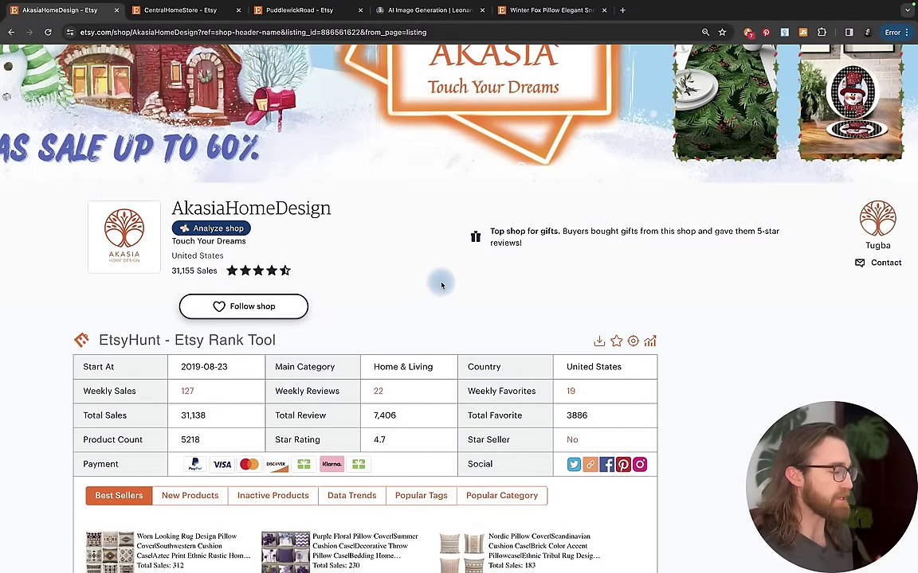
{"action": "scroll", "coordinate": [441, 285], "scroll_direction": "down", "scroll_amount": 15}
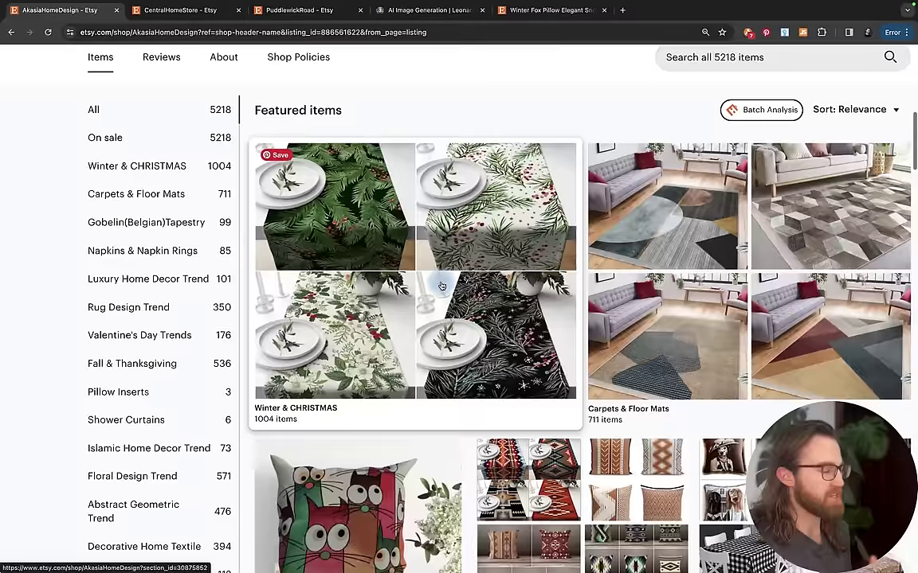
{"action": "scroll", "coordinate": [442, 285], "scroll_direction": "down", "scroll_amount": 3}
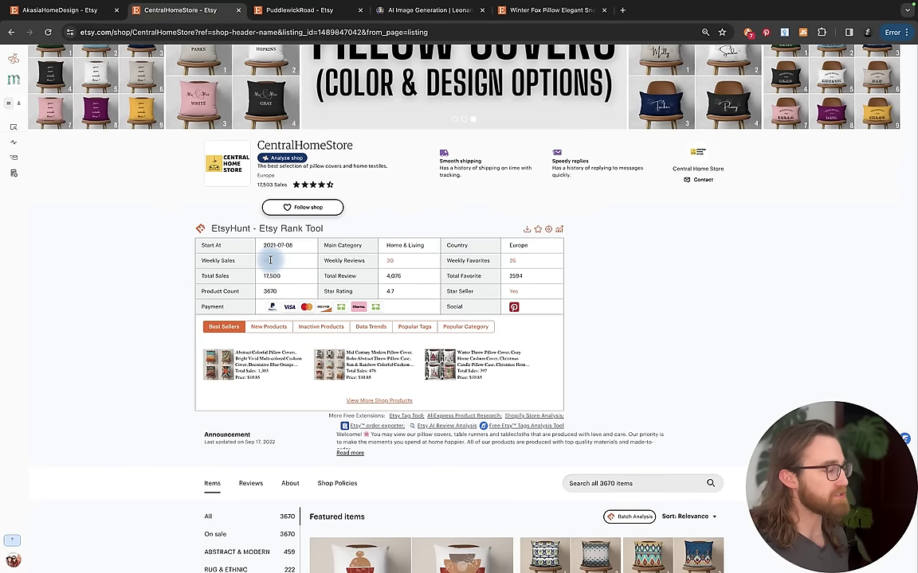
{"action": "scroll", "coordinate": [166, 312], "scroll_direction": "down", "scroll_amount": 2}
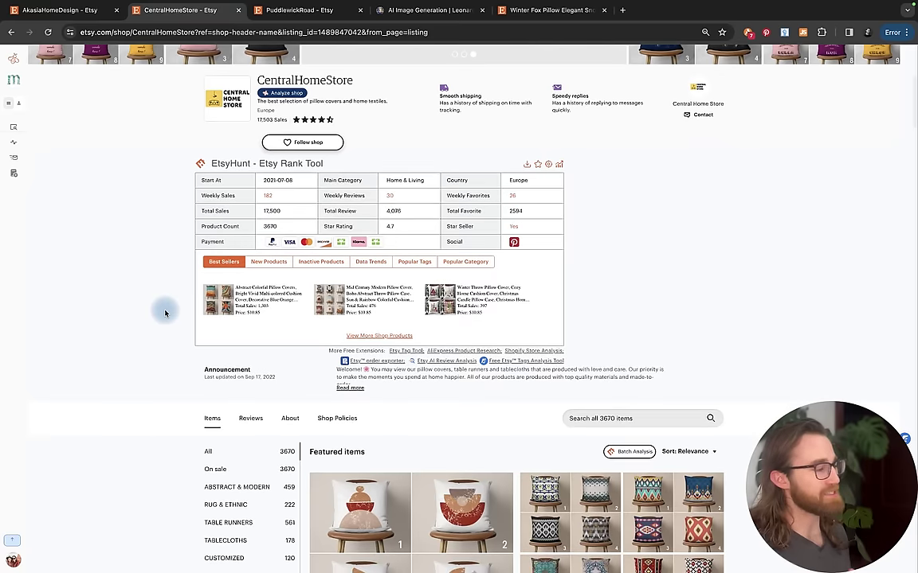
{"action": "scroll", "coordinate": [166, 313], "scroll_direction": "down", "scroll_amount": 5}
{"action": "scroll", "coordinate": [165, 313], "scroll_direction": "down", "scroll_amount": 4}
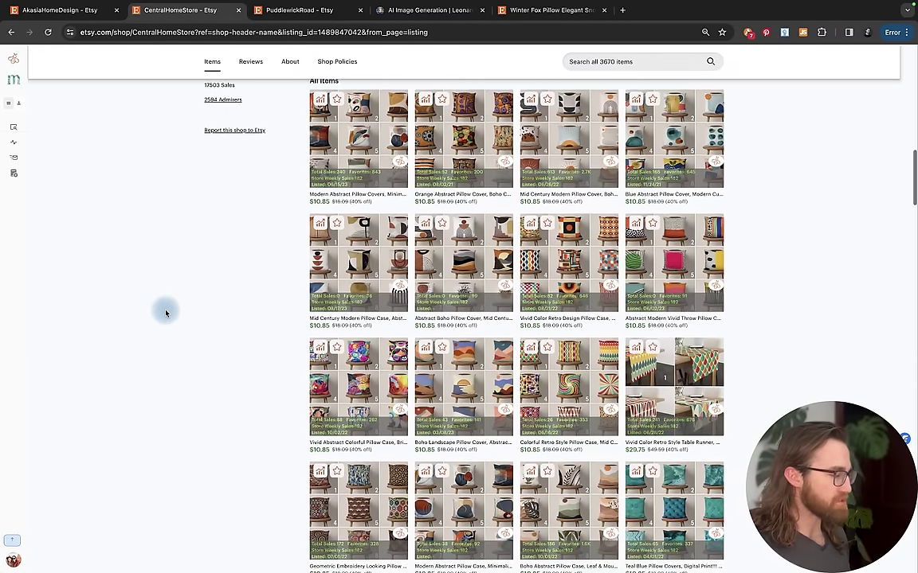
{"action": "scroll", "coordinate": [166, 313], "scroll_direction": "up", "scroll_amount": 5, "text": "ctrl"}
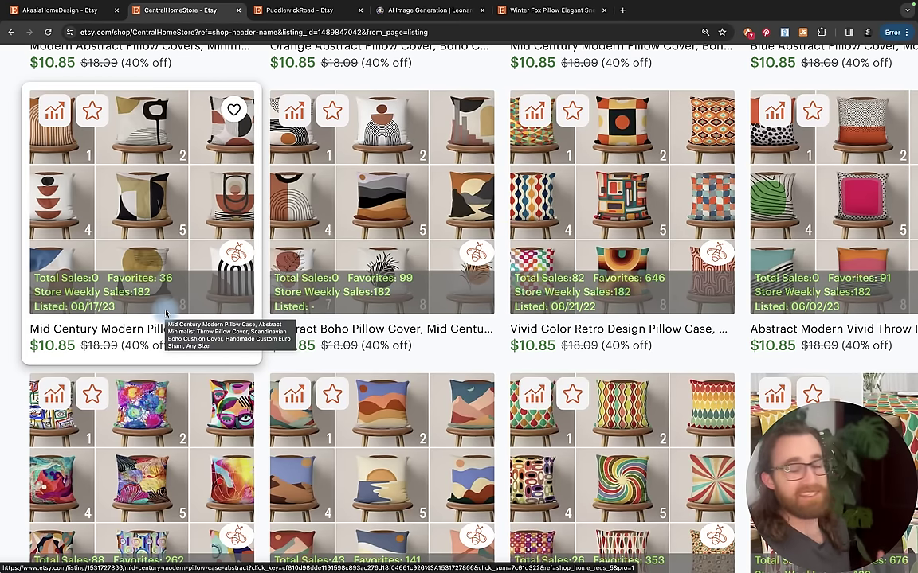
{"action": "scroll", "coordinate": [165, 313], "scroll_direction": "down", "scroll_amount": 2}
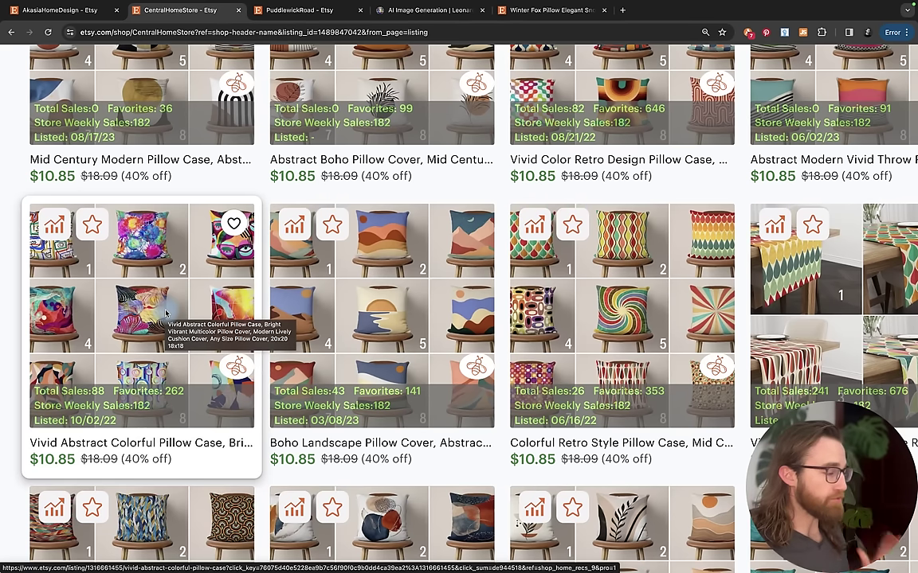
Move between the generations page and the AkasiaHomeDesign and PuddlewickRoad Etsy shops, browsing PuddlewickRoad's listings.
{"action": "left_click", "coordinate": [407, 11]}
{"action": "left_click", "coordinate": [60, 11]}
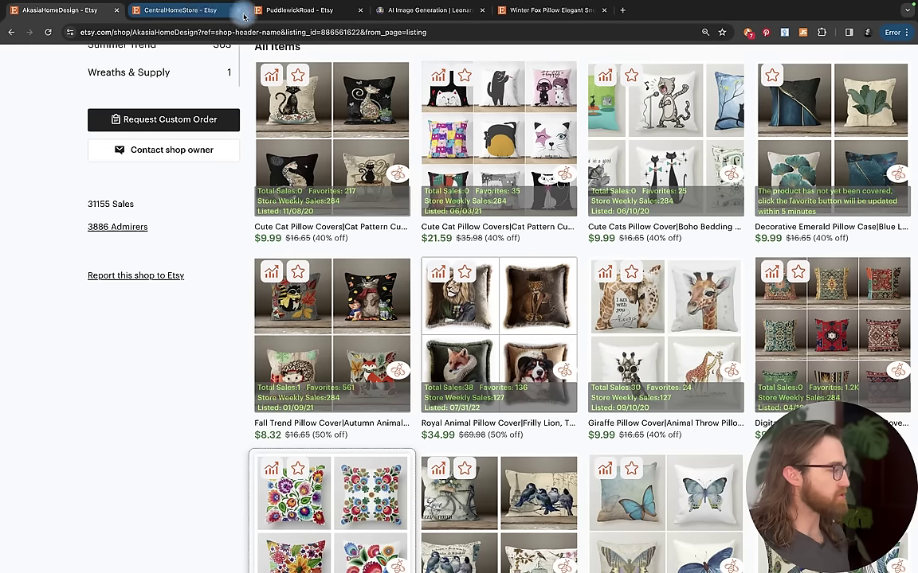
{"action": "left_click", "coordinate": [279, 11]}
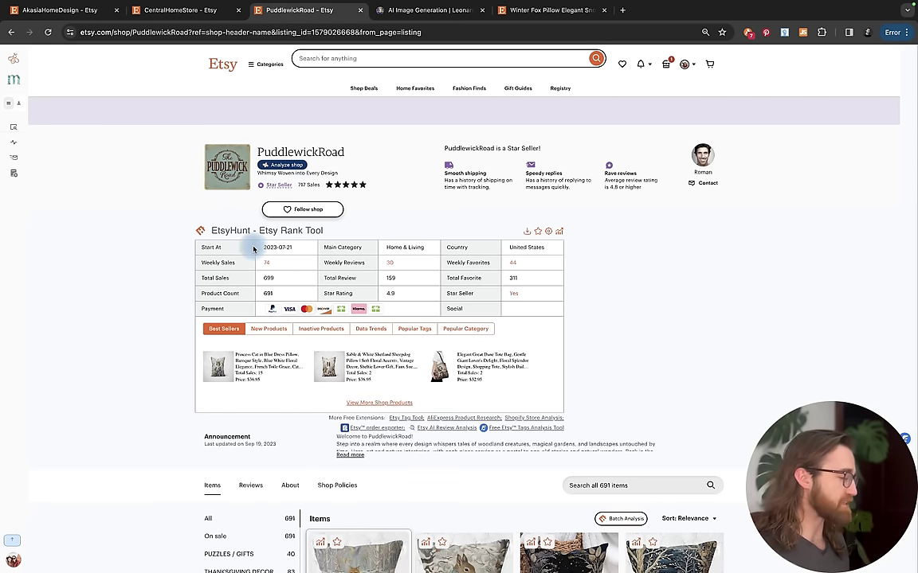
{"action": "scroll", "coordinate": [322, 217], "scroll_direction": "down", "scroll_amount": 1}
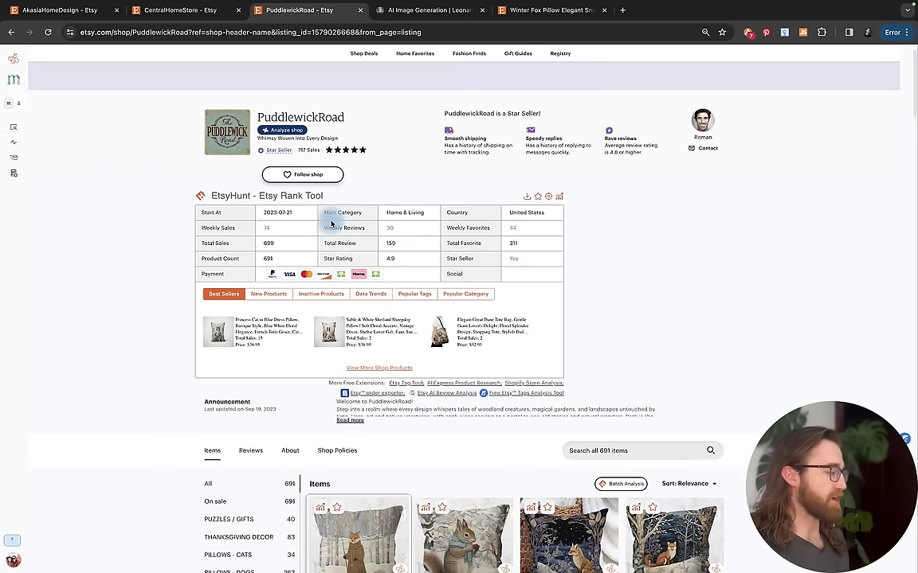
{"action": "scroll", "coordinate": [332, 223], "scroll_direction": "up", "scroll_amount": 5}
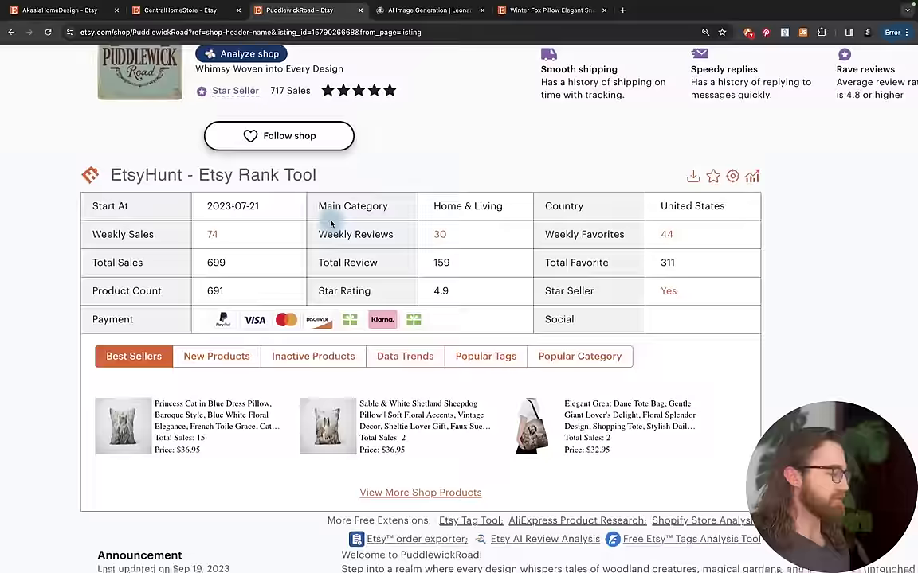
{"action": "scroll", "coordinate": [332, 223], "scroll_direction": "down", "scroll_amount": 2}
{"action": "scroll", "coordinate": [331, 223], "scroll_direction": "down", "scroll_amount": 10}
{"action": "scroll", "coordinate": [332, 223], "scroll_direction": "right", "scroll_amount": 3}
{"action": "scroll", "coordinate": [331, 224], "scroll_direction": "up", "scroll_amount": 1}
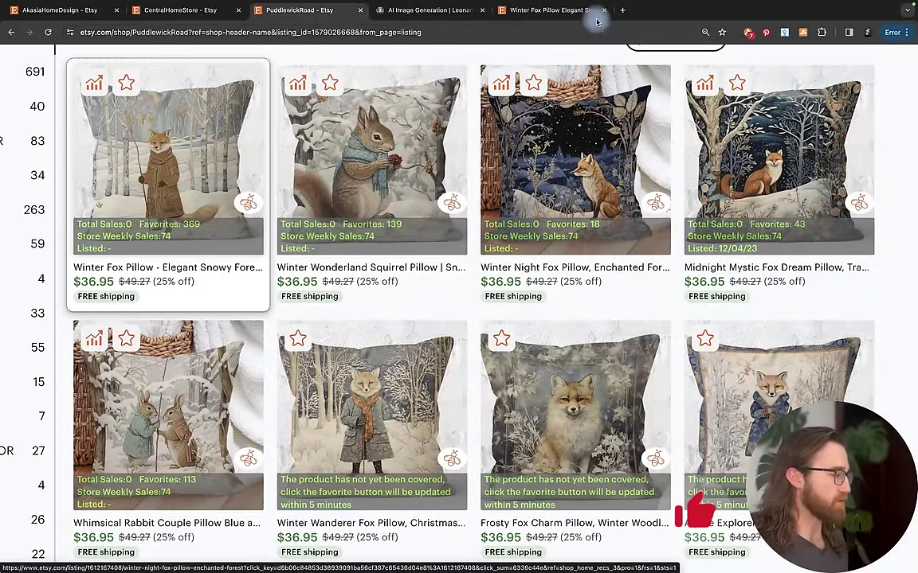
Look over the Winter Fox Pillow listing page on Etsy.
{"action": "left_click", "coordinate": [549, 11]}
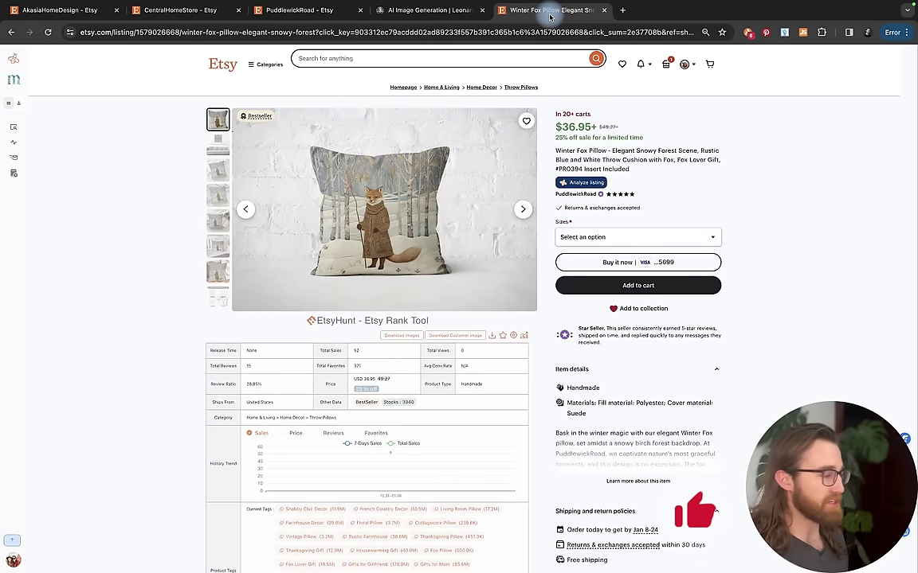
{"action": "scroll", "coordinate": [296, 158], "scroll_direction": "up", "scroll_amount": 5, "text": "ctrl"}
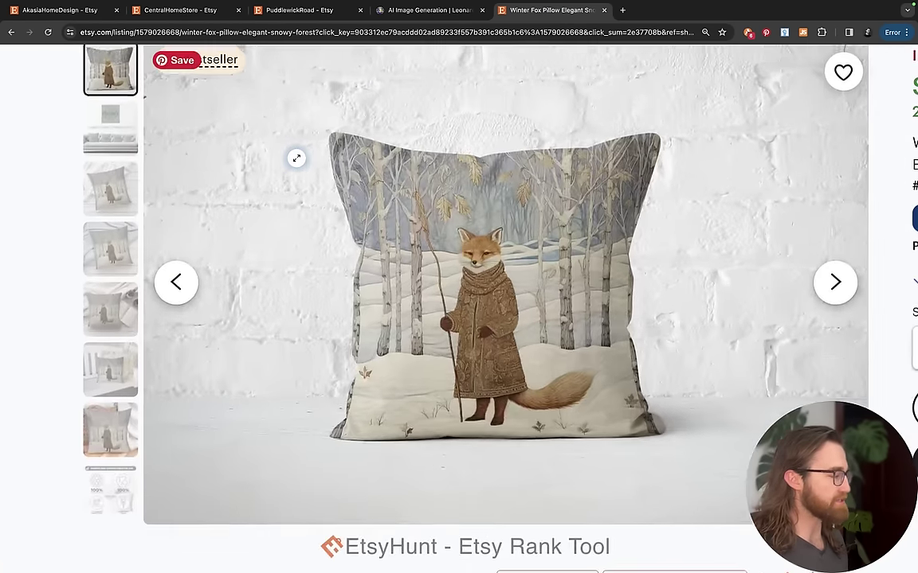
{"action": "scroll", "coordinate": [297, 157], "scroll_direction": "up", "scroll_amount": 1}
{"action": "mouse_move", "coordinate": [214, 104]}
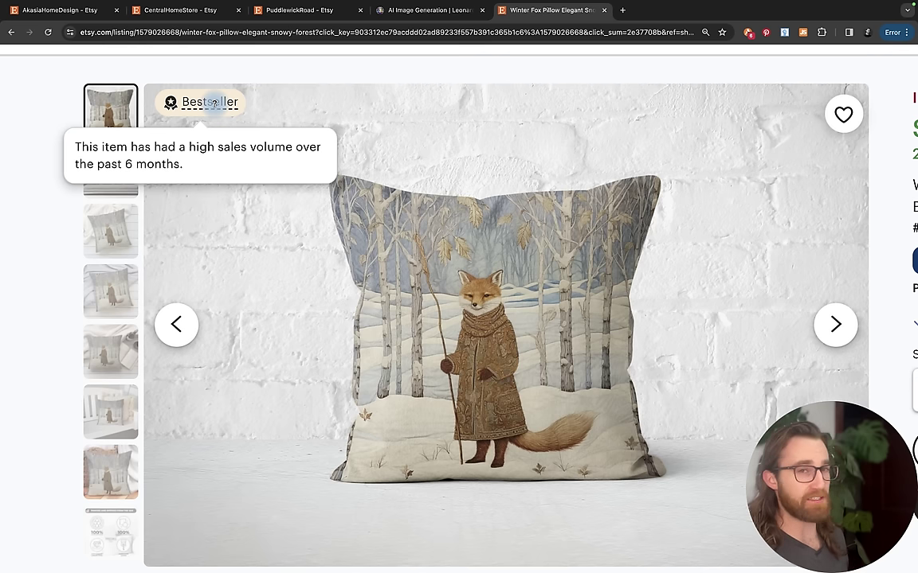
{"action": "scroll", "coordinate": [301, 172], "scroll_direction": "down", "scroll_amount": 5, "text": "ctrl"}
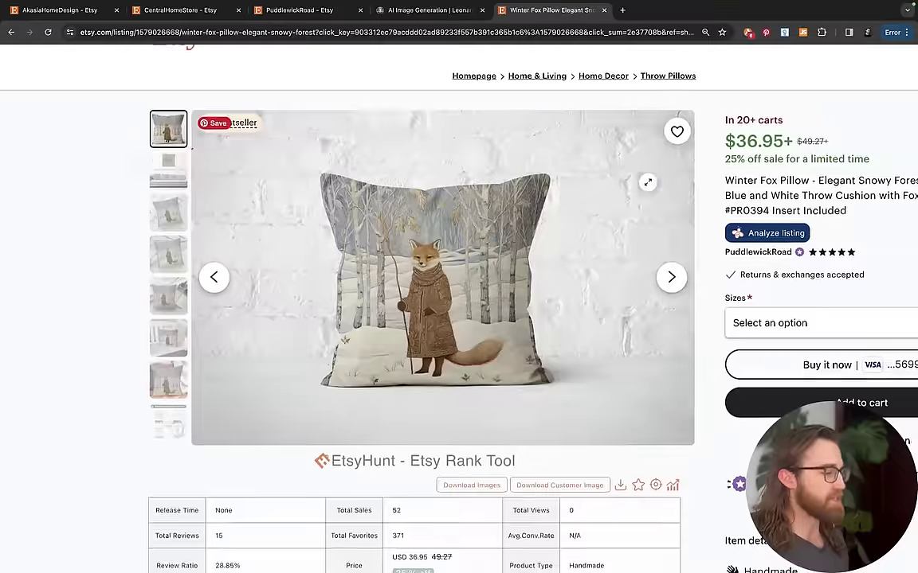
{"action": "scroll", "coordinate": [572, 122], "scroll_direction": "right", "scroll_amount": 3}
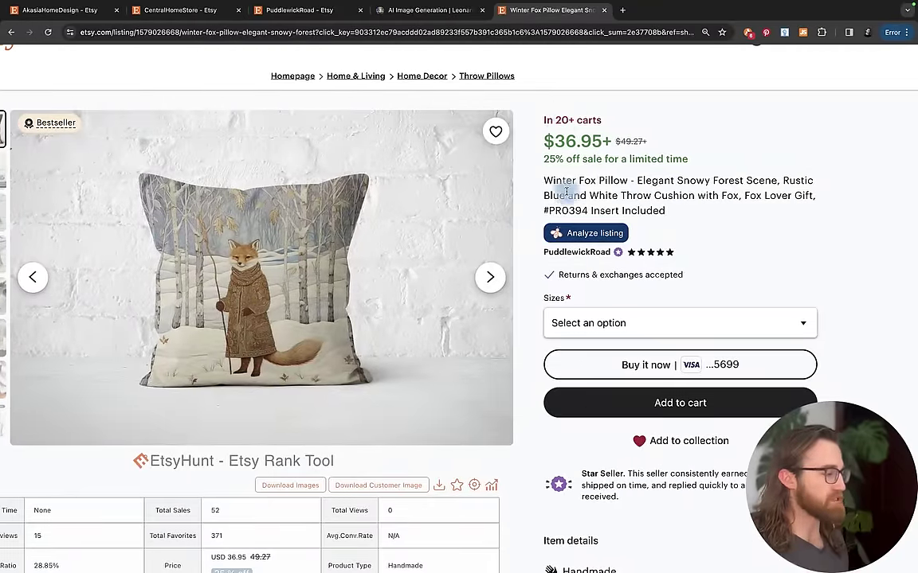
{"action": "scroll", "coordinate": [562, 194], "scroll_direction": "down", "scroll_amount": 3}
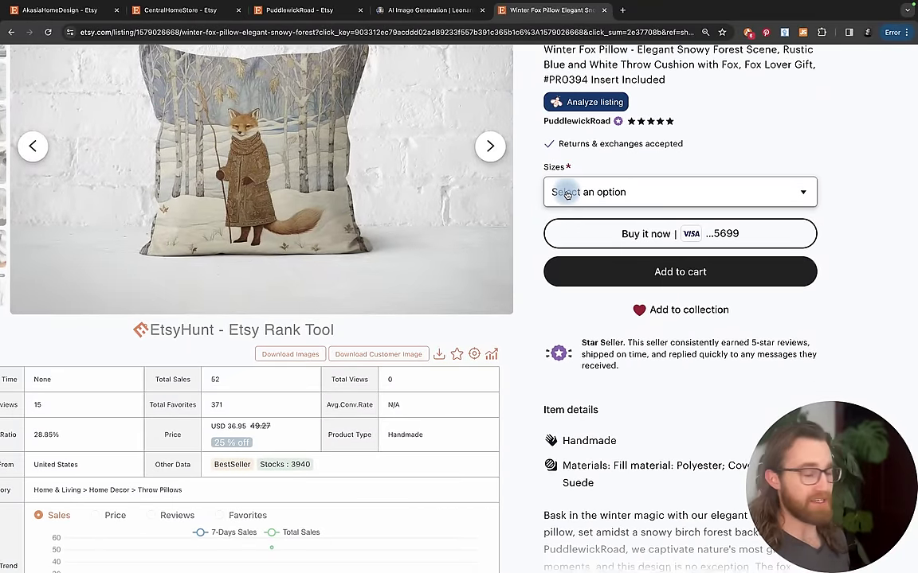
{"action": "scroll", "coordinate": [567, 194], "scroll_direction": "down", "scroll_amount": 10}
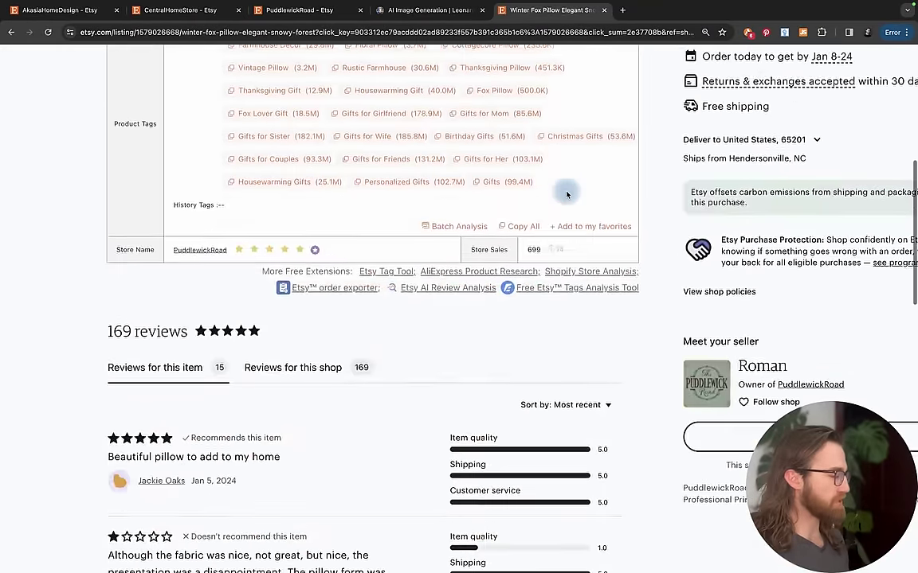
{"action": "scroll", "coordinate": [568, 195], "scroll_direction": "down", "scroll_amount": 1}
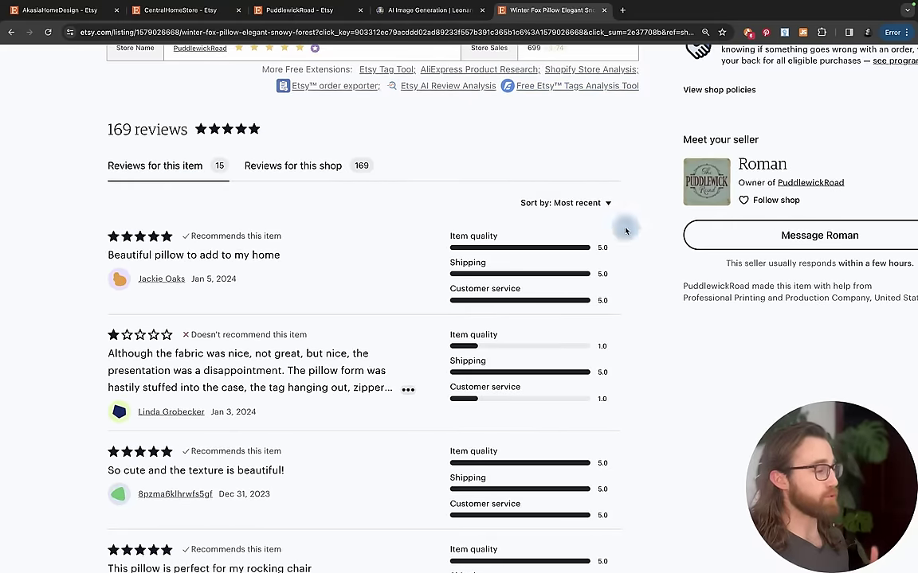
{"action": "scroll", "coordinate": [236, 303], "scroll_direction": "down", "scroll_amount": 3}
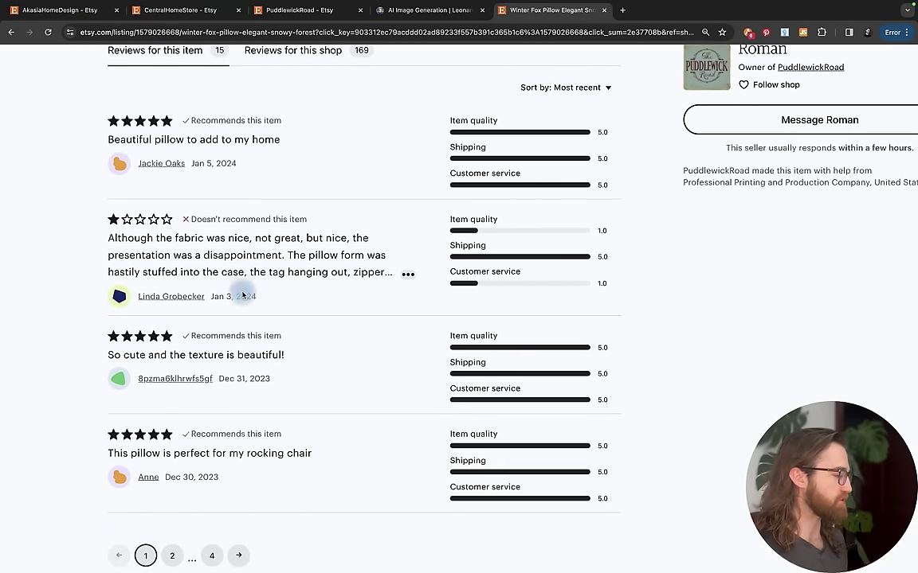
{"action": "scroll", "coordinate": [222, 390], "scroll_direction": "down", "scroll_amount": 1}
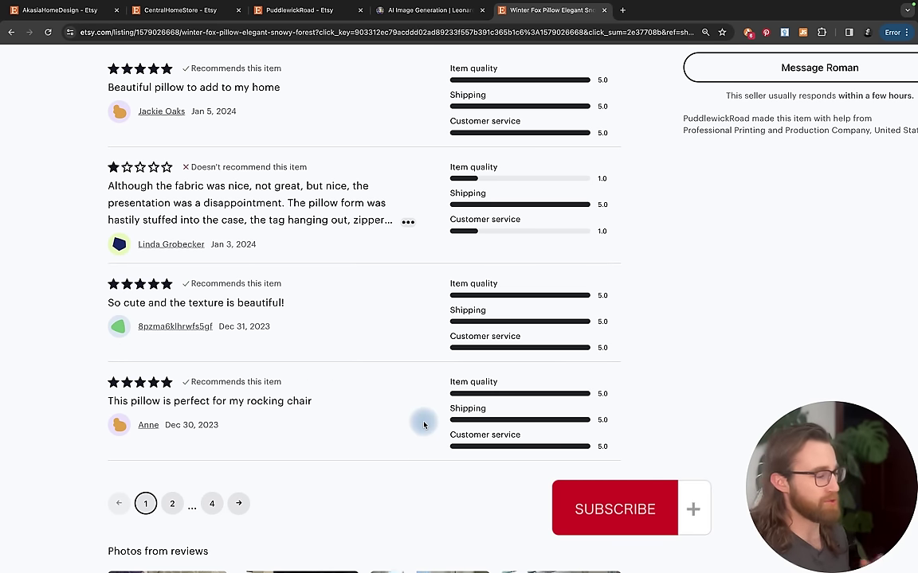
{"action": "scroll", "coordinate": [423, 425], "scroll_direction": "up", "scroll_amount": 8}
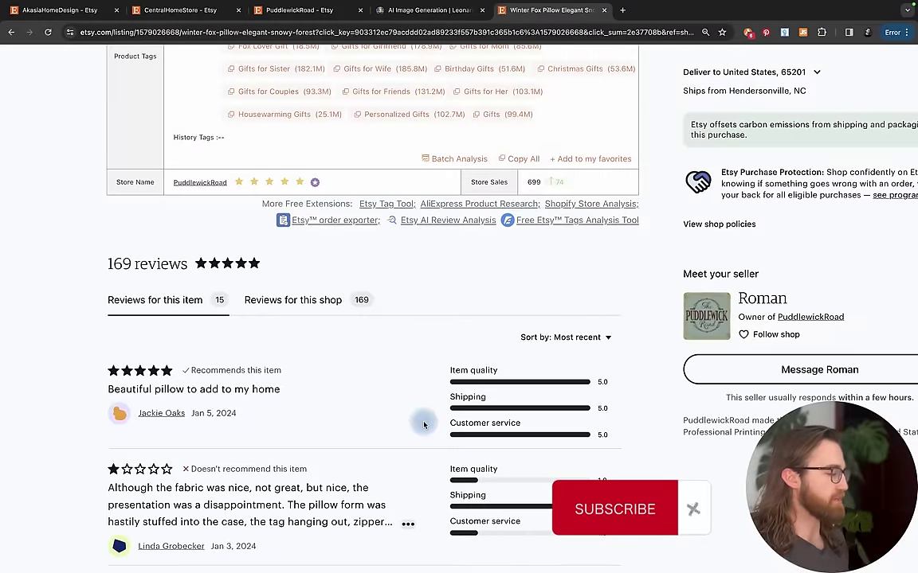
{"action": "scroll", "coordinate": [424, 424], "scroll_direction": "up", "scroll_amount": 15}
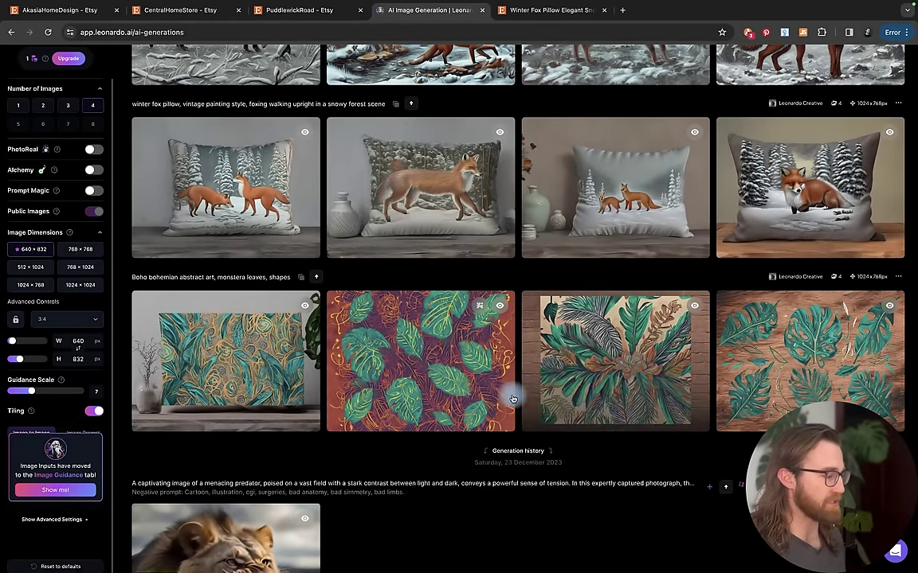
{"action": "scroll", "coordinate": [513, 396], "scroll_direction": "up", "scroll_amount": 5}
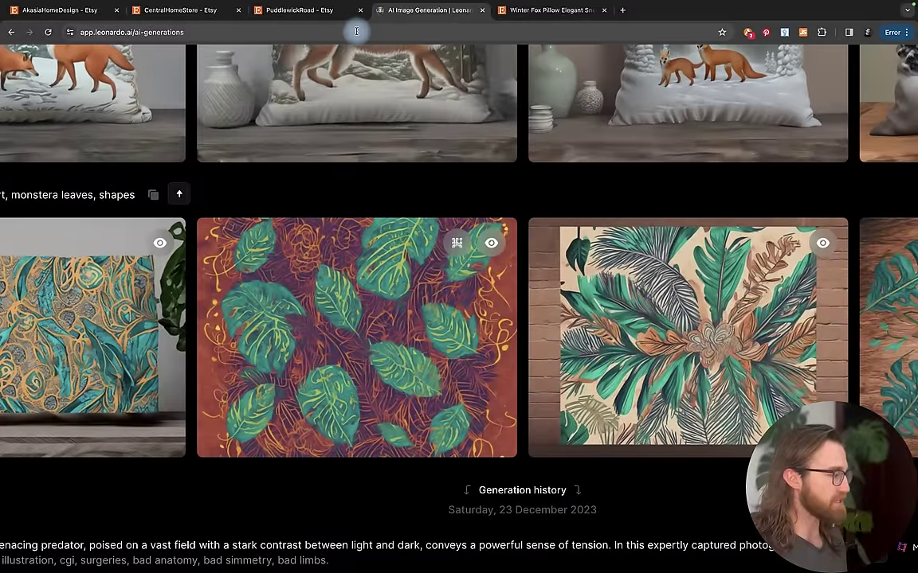
{"action": "mouse_move", "coordinate": [436, 316]}
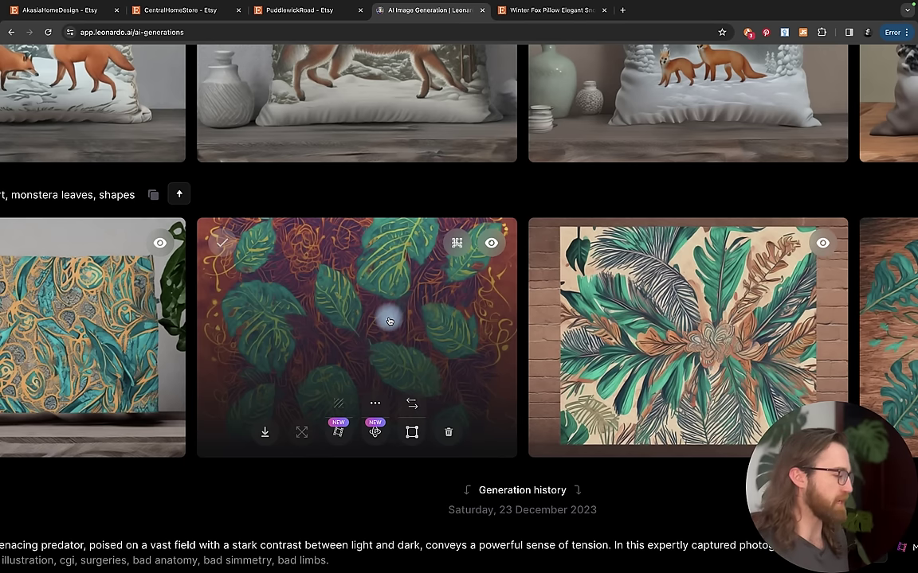
{"action": "scroll", "coordinate": [389, 321], "scroll_direction": "down", "scroll_amount": 5}
{"action": "scroll", "coordinate": [389, 321], "scroll_direction": "up", "scroll_amount": 5}
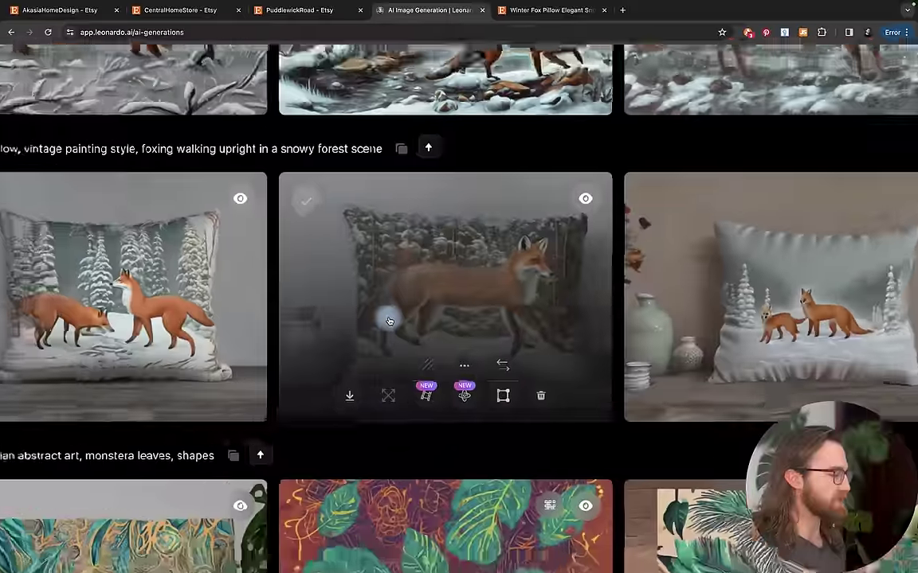
{"action": "scroll", "coordinate": [388, 321], "scroll_direction": "left", "scroll_amount": 2}
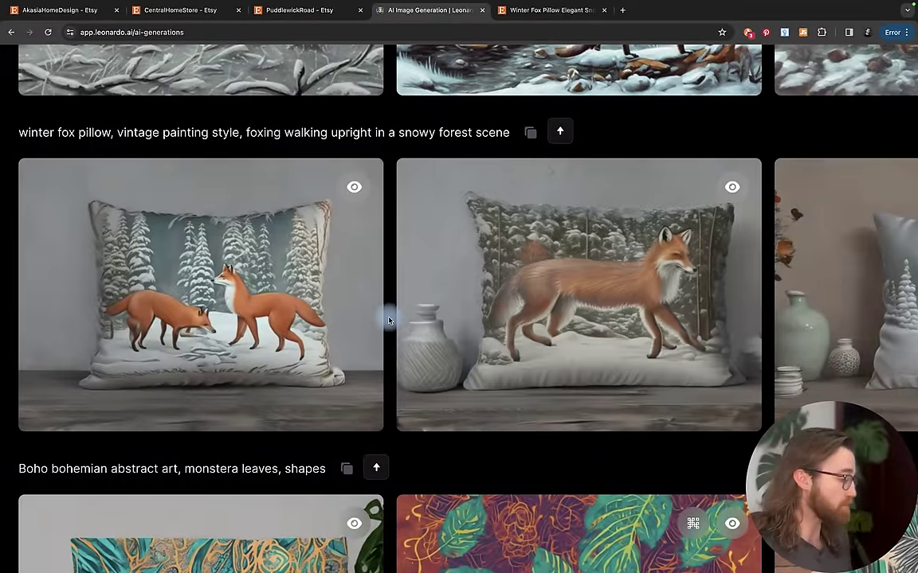
{"action": "scroll", "coordinate": [389, 319], "scroll_direction": "right", "scroll_amount": 5}
{"action": "scroll", "coordinate": [390, 329], "scroll_direction": "right", "scroll_amount": 5}
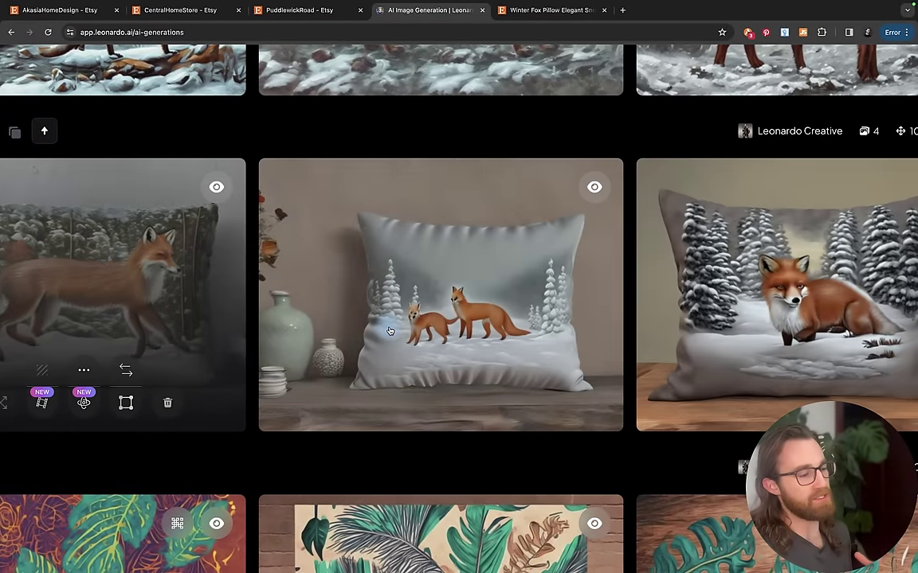
{"action": "scroll", "coordinate": [389, 331], "scroll_direction": "up", "scroll_amount": 3}
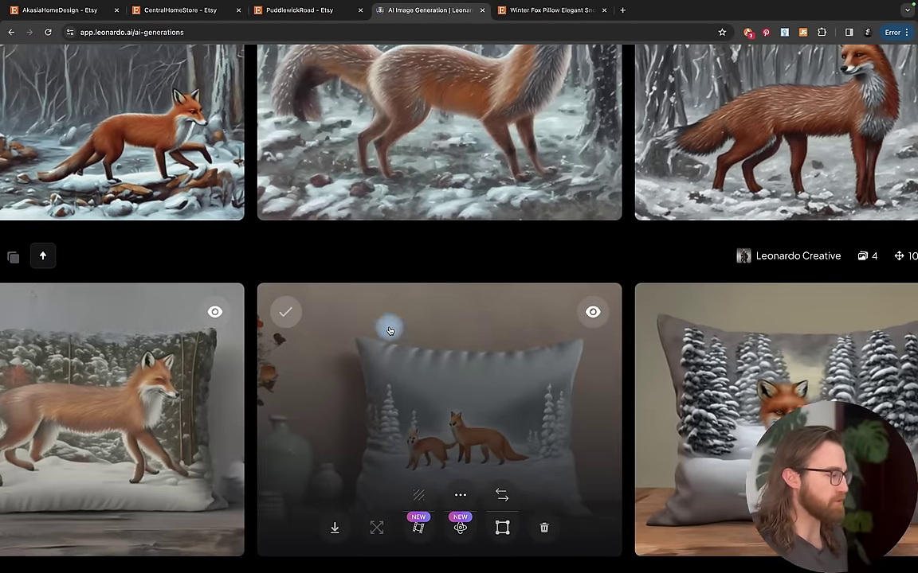
{"action": "scroll", "coordinate": [389, 330], "scroll_direction": "down", "scroll_amount": 5}
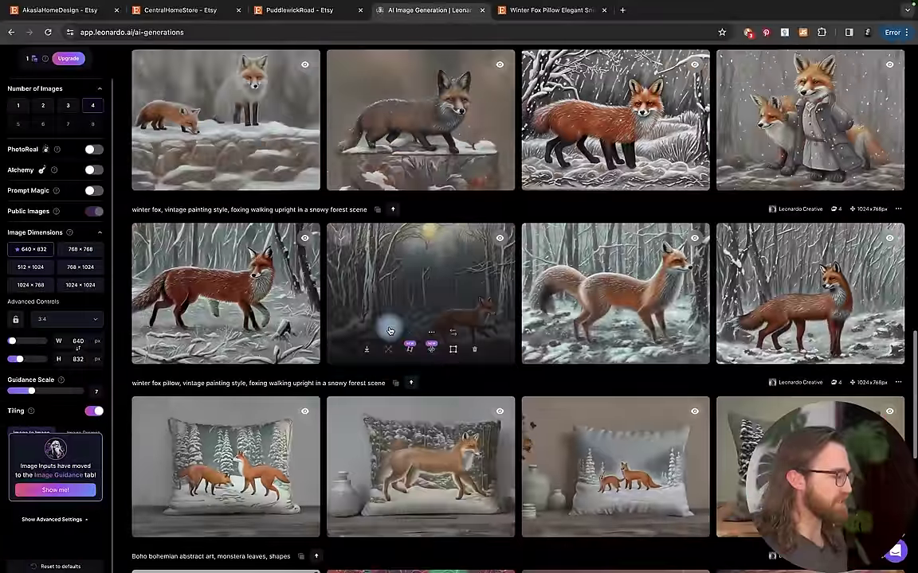
{"action": "scroll", "coordinate": [390, 331], "scroll_direction": "up", "scroll_amount": 5}
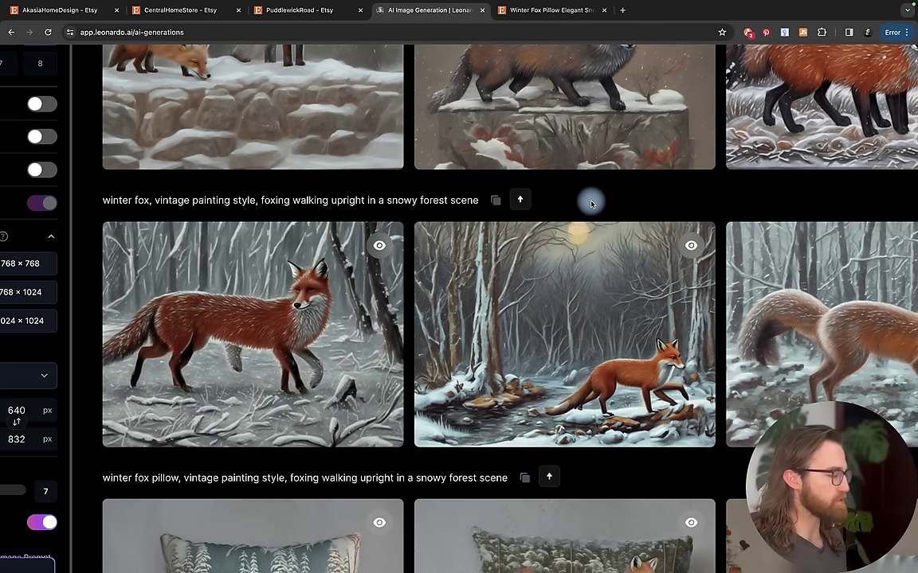
{"action": "scroll", "coordinate": [470, 350], "scroll_direction": "right", "scroll_amount": 5}
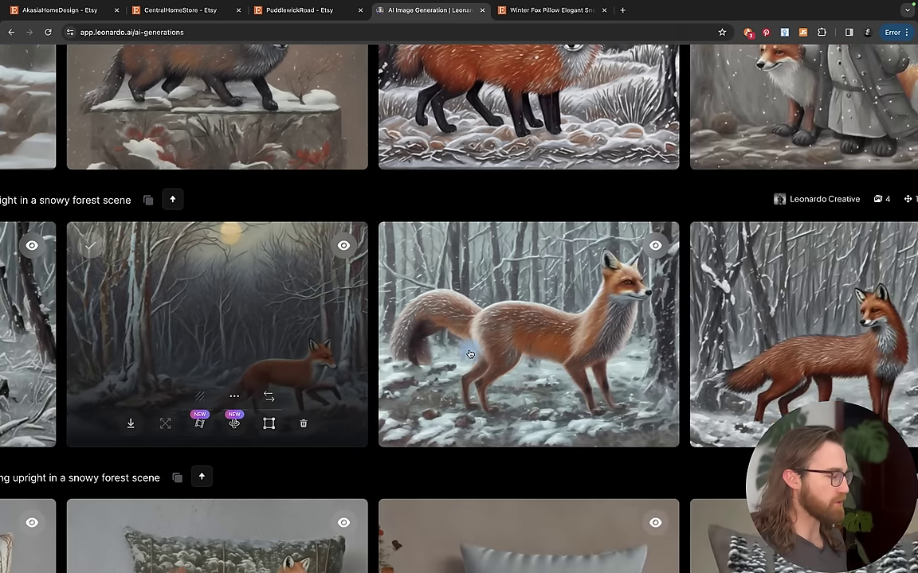
{"action": "scroll", "coordinate": [470, 353], "scroll_direction": "right", "scroll_amount": 2}
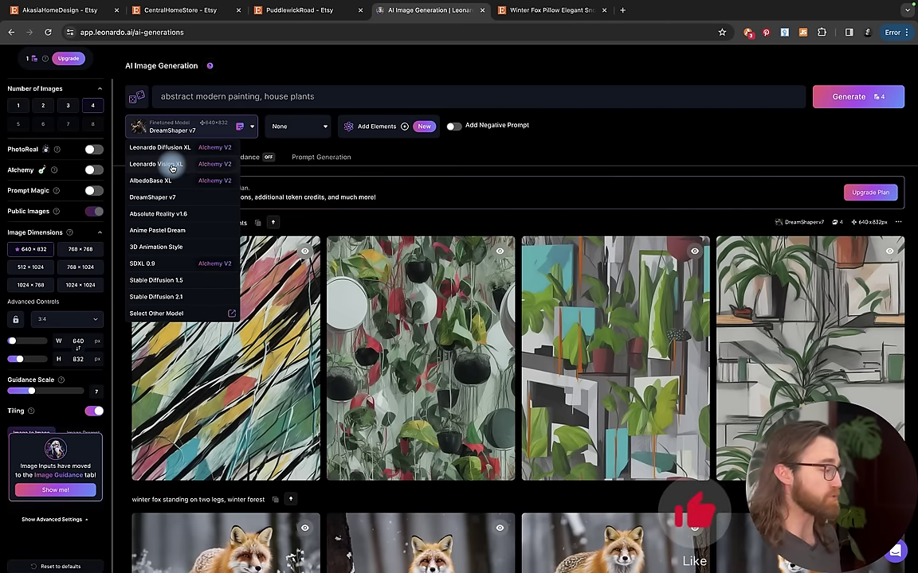
{"action": "left_click", "coordinate": [363, 159]}
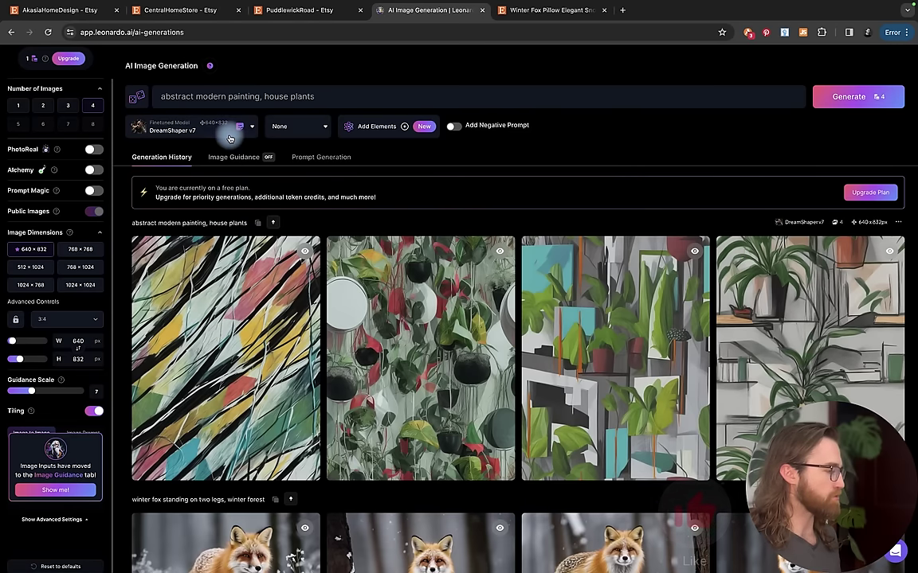
{"action": "left_click", "coordinate": [396, 130]}
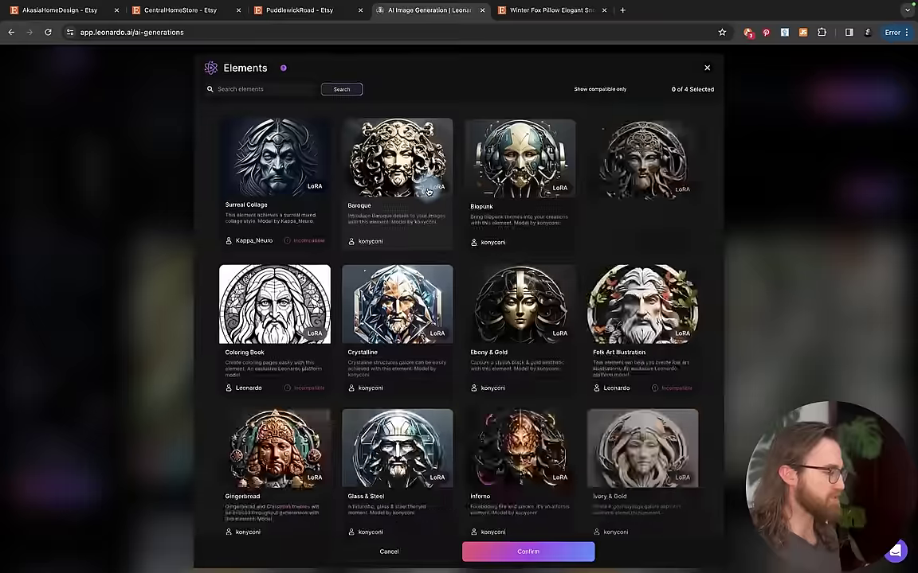
{"action": "scroll", "coordinate": [506, 304], "scroll_direction": "down", "scroll_amount": 1}
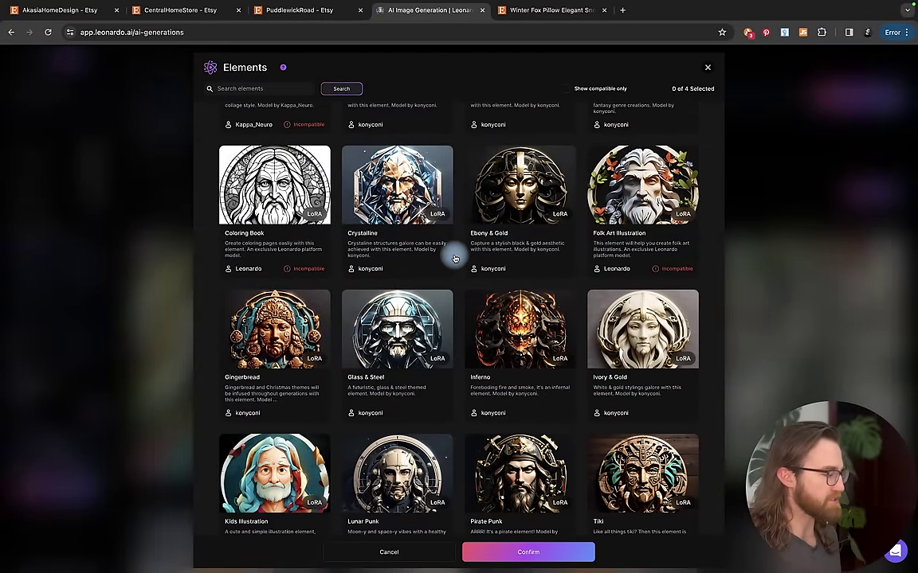
{"action": "scroll", "coordinate": [426, 324], "scroll_direction": "down", "scroll_amount": 3}
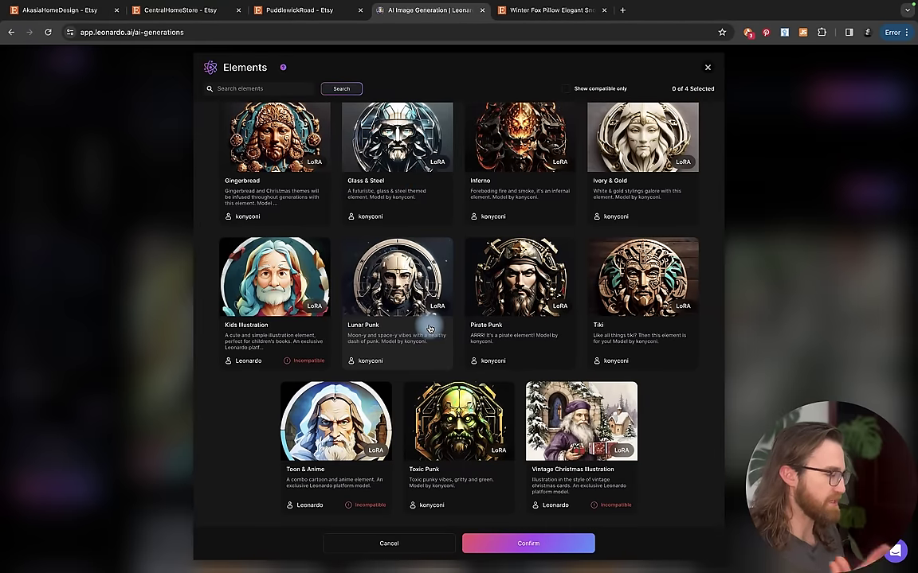
{"action": "scroll", "coordinate": [461, 231], "scroll_direction": "up", "scroll_amount": 4}
{"action": "left_click", "coordinate": [707, 67]}
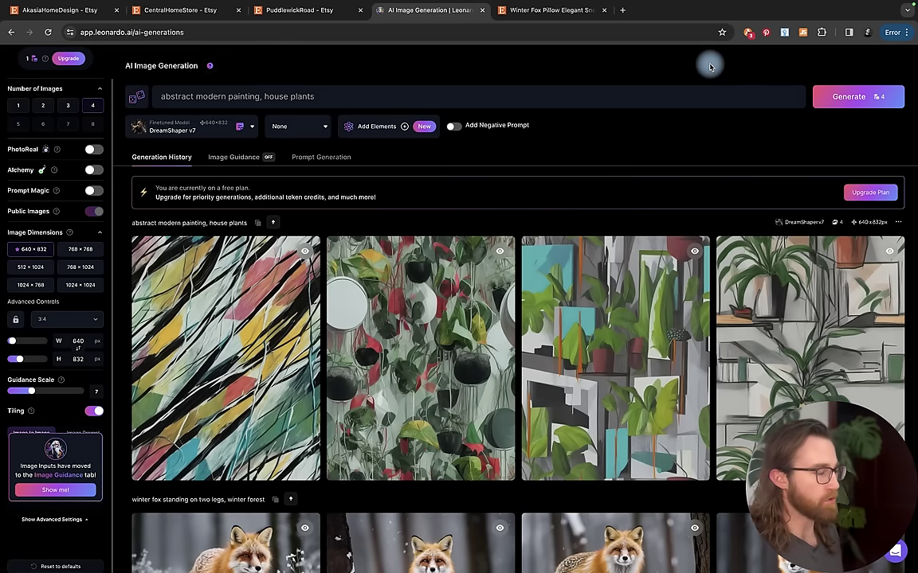
Enlarge and close the cat and dog patchwork images one by one.
{"action": "scroll", "coordinate": [570, 300], "scroll_direction": "down", "scroll_amount": 8}
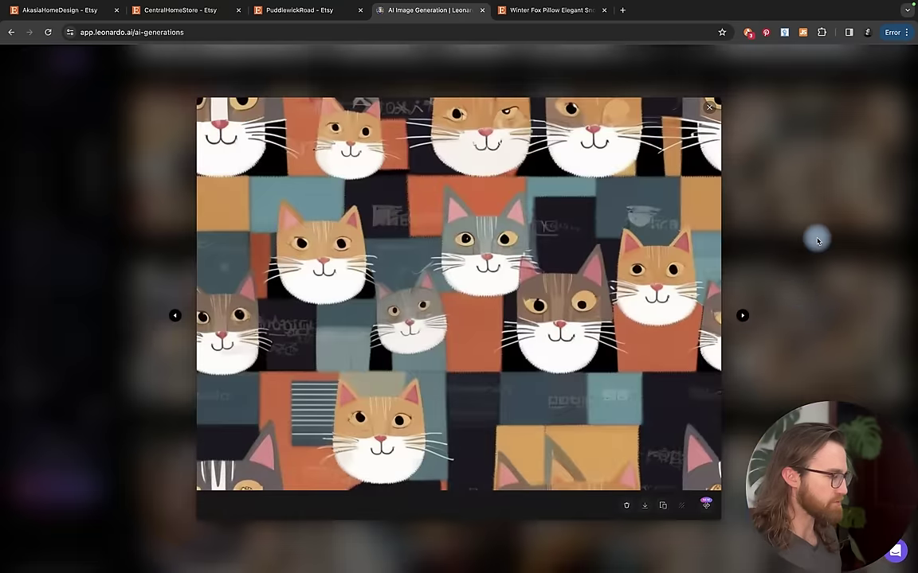
{"action": "left_click", "coordinate": [817, 237]}
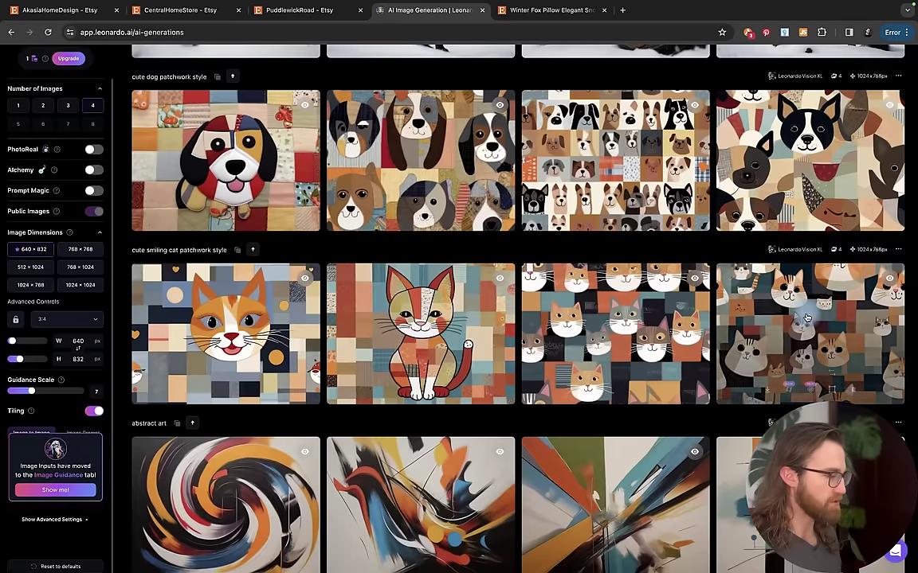
{"action": "left_click", "coordinate": [807, 319]}
{"action": "left_click", "coordinate": [809, 266]}
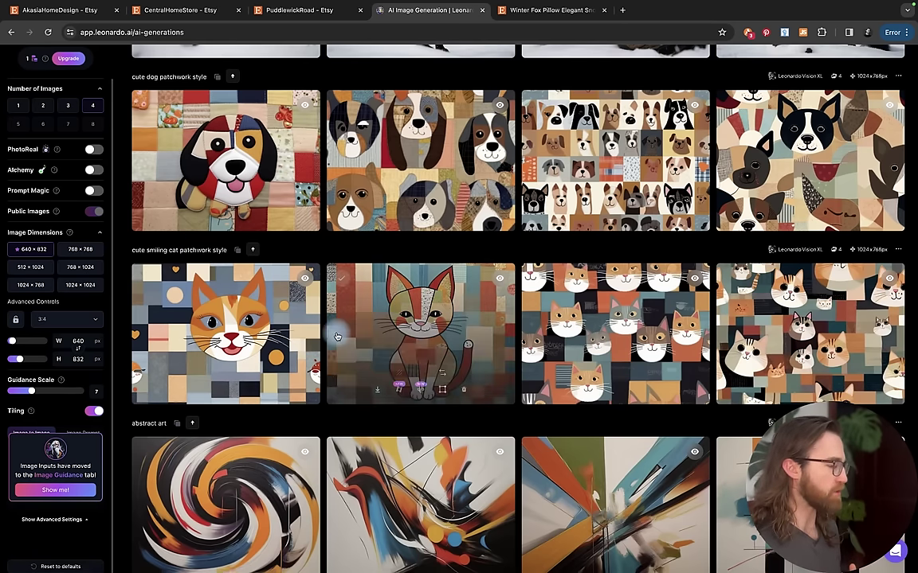
{"action": "scroll", "coordinate": [364, 341], "scroll_direction": "up", "scroll_amount": 2}
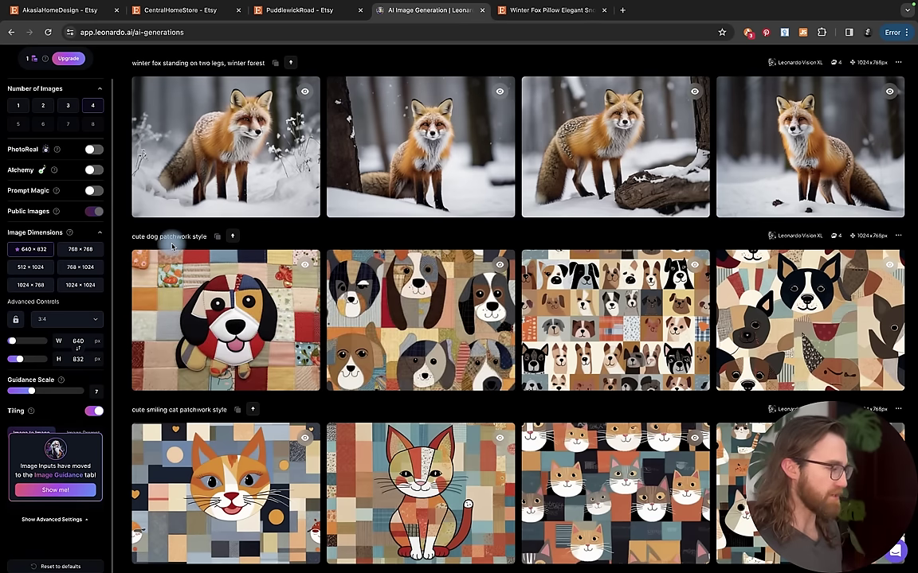
{"action": "left_click", "coordinate": [374, 283]}
{"action": "key", "text": "Escape"}
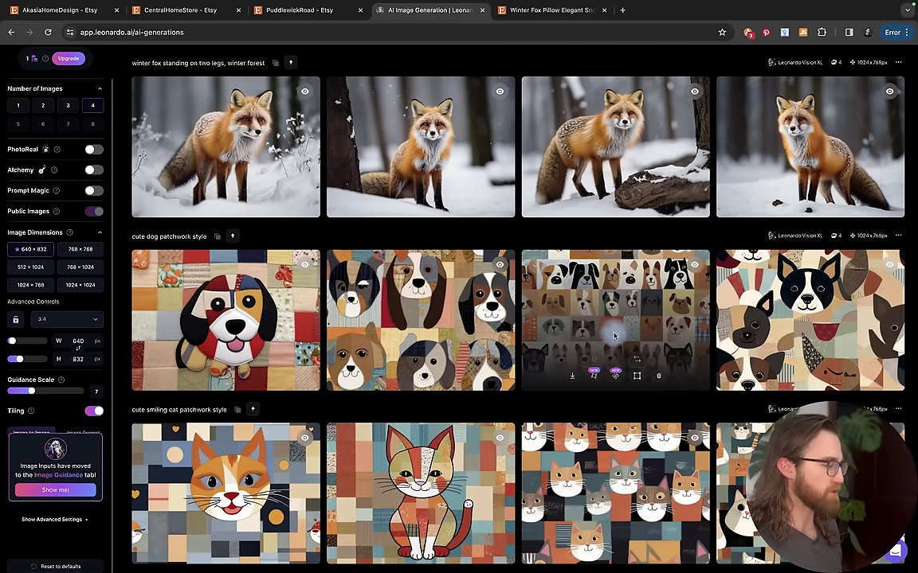
{"action": "left_click", "coordinate": [585, 366]}
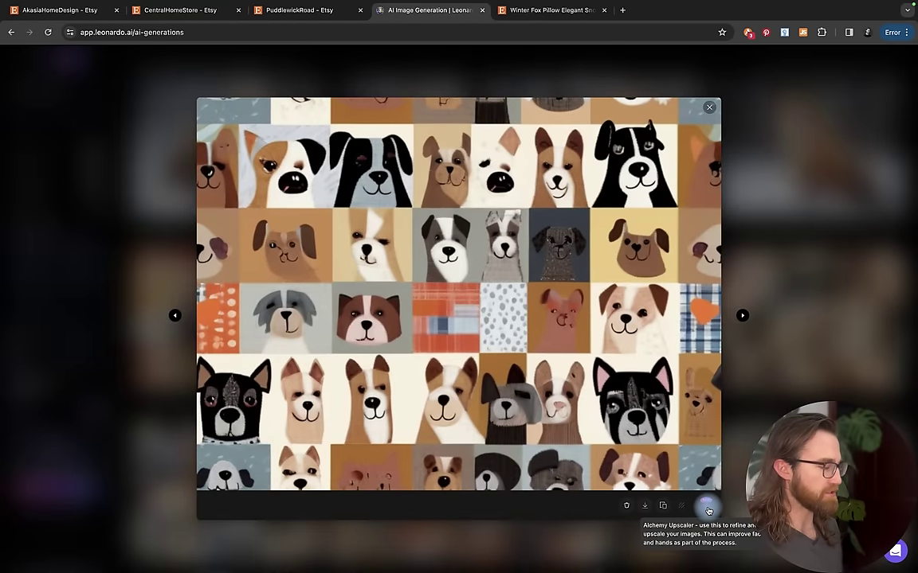
{"action": "left_click", "coordinate": [272, 94]}
Scroll across the generation history rows to the abstract art and winter fox results.
{"action": "scroll", "coordinate": [272, 94], "scroll_direction": "down", "scroll_amount": 5}
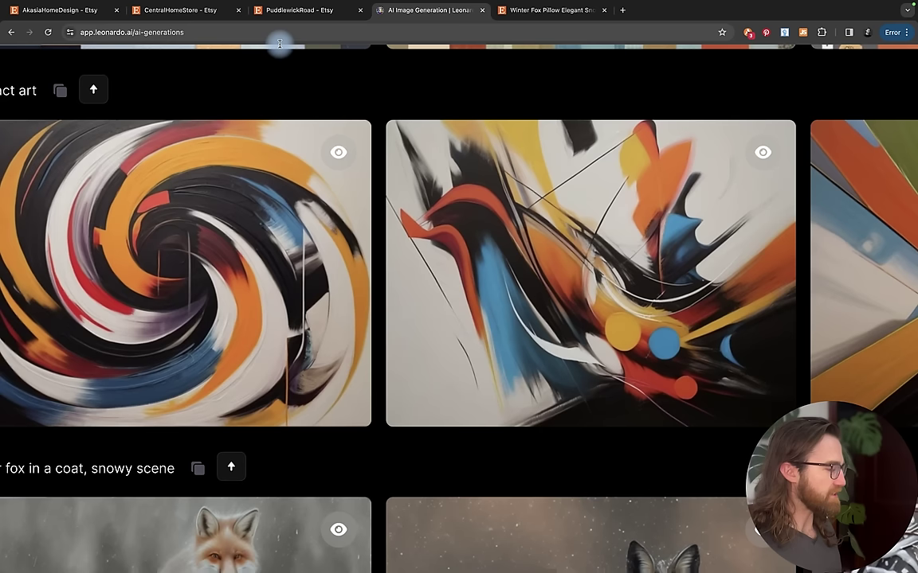
{"action": "scroll", "coordinate": [261, 292], "scroll_direction": "left", "scroll_amount": 2}
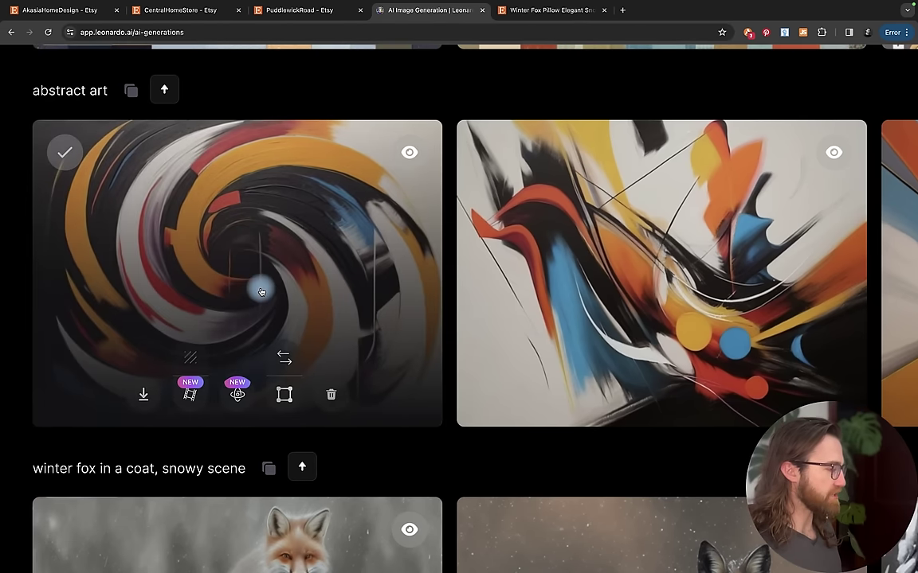
{"action": "scroll", "coordinate": [401, 370], "scroll_direction": "right", "scroll_amount": 3}
{"action": "scroll", "coordinate": [594, 476], "scroll_direction": "right", "scroll_amount": 5}
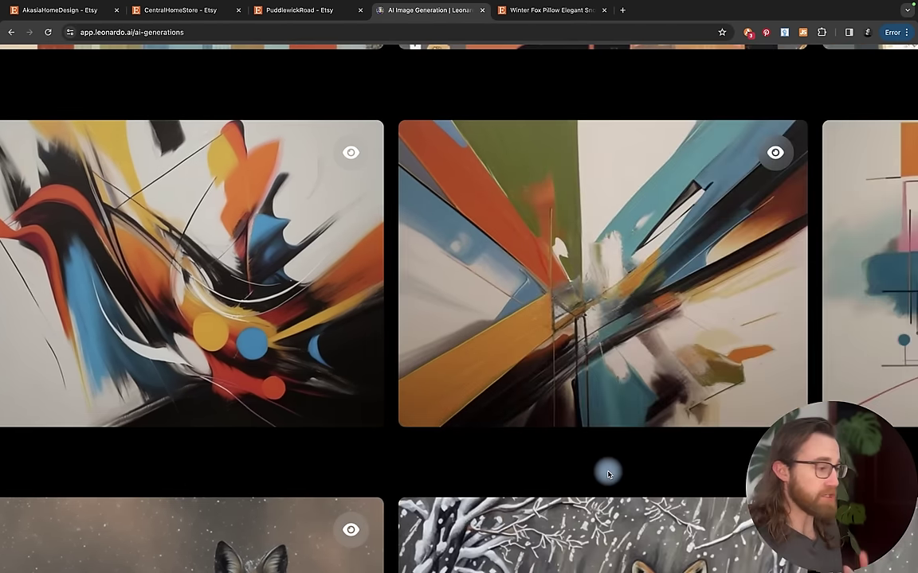
{"action": "scroll", "coordinate": [607, 475], "scroll_direction": "right", "scroll_amount": 4}
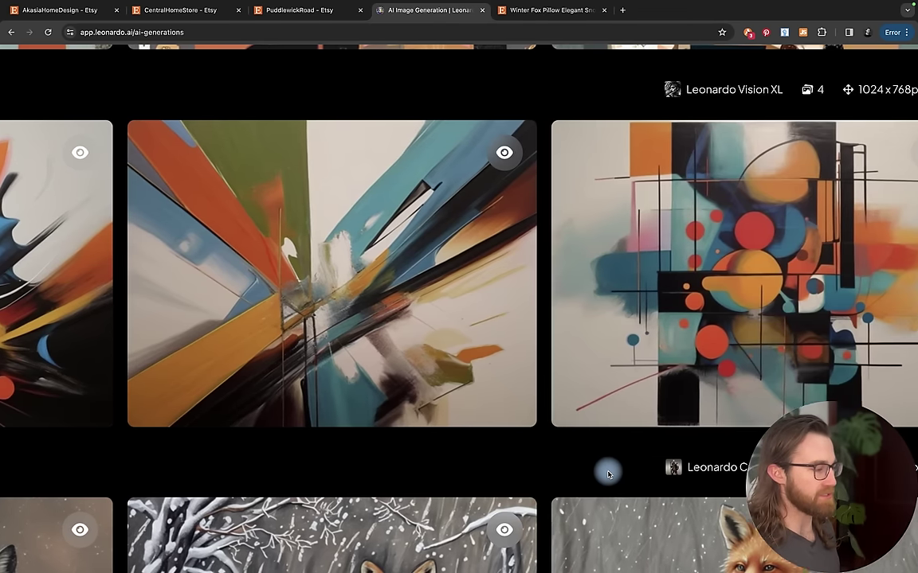
{"action": "scroll", "coordinate": [307, 362], "scroll_direction": "down", "scroll_amount": 5}
{"action": "scroll", "coordinate": [566, 313], "scroll_direction": "left", "scroll_amount": 6}
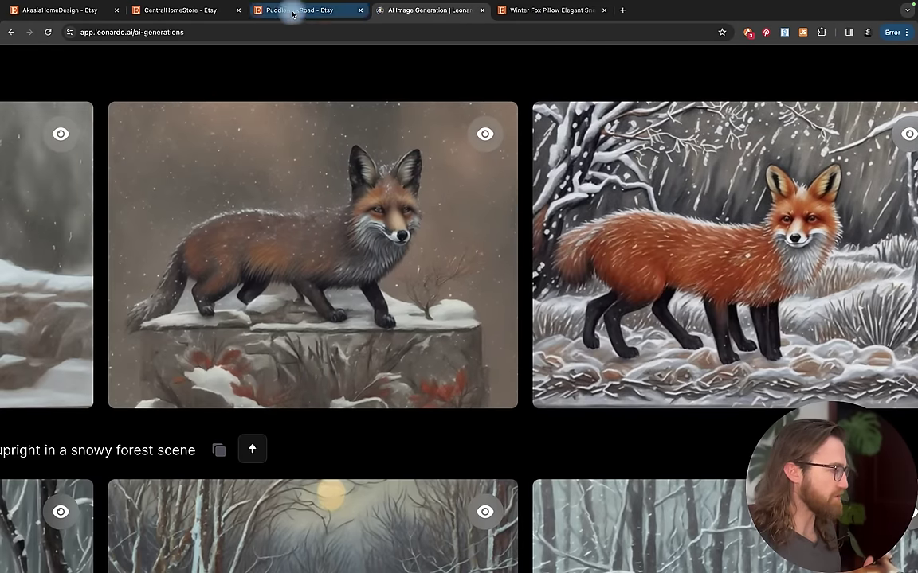
View PuddlewickRoad's Winter Fox Pillow listing, a $36.95 Bestseller, on Etsy.
{"action": "left_click", "coordinate": [293, 11]}
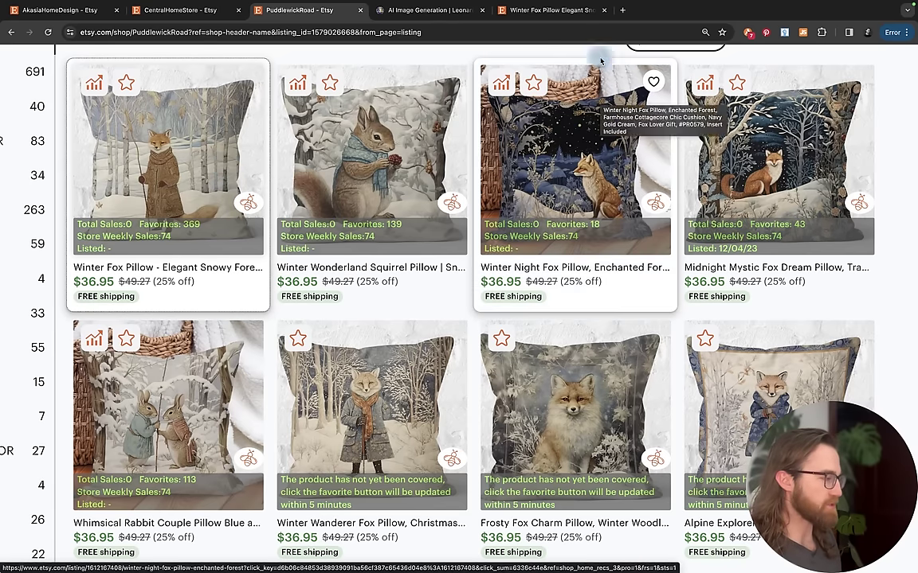
{"action": "left_click", "coordinate": [542, 11]}
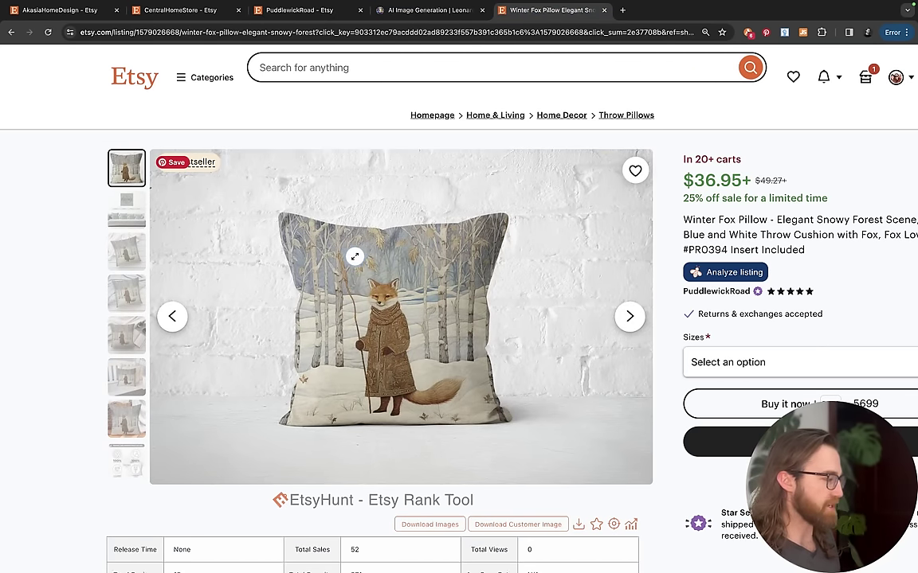
{"action": "left_click", "coordinate": [413, 11]}
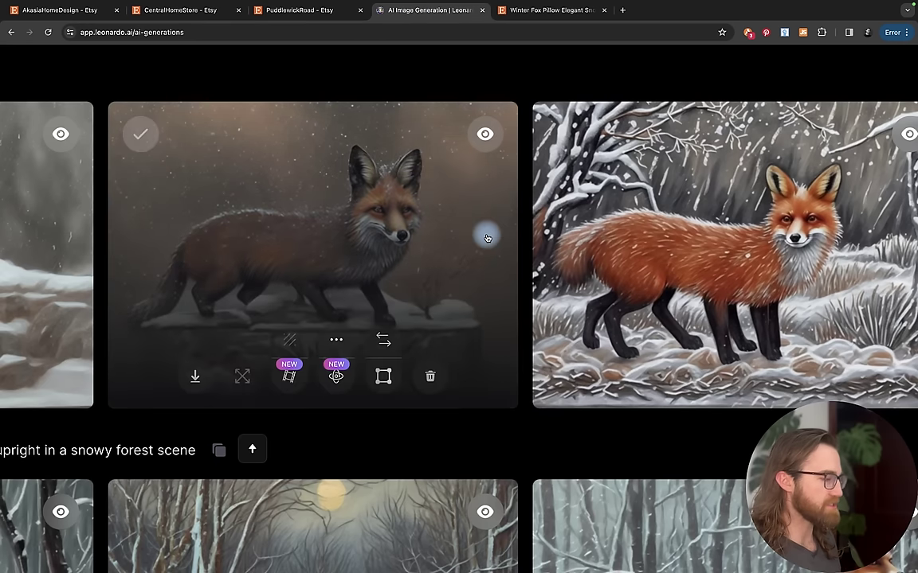
{"action": "scroll", "coordinate": [482, 238], "scroll_direction": "right", "scroll_amount": 5}
{"action": "scroll", "coordinate": [486, 238], "scroll_direction": "right", "scroll_amount": 3}
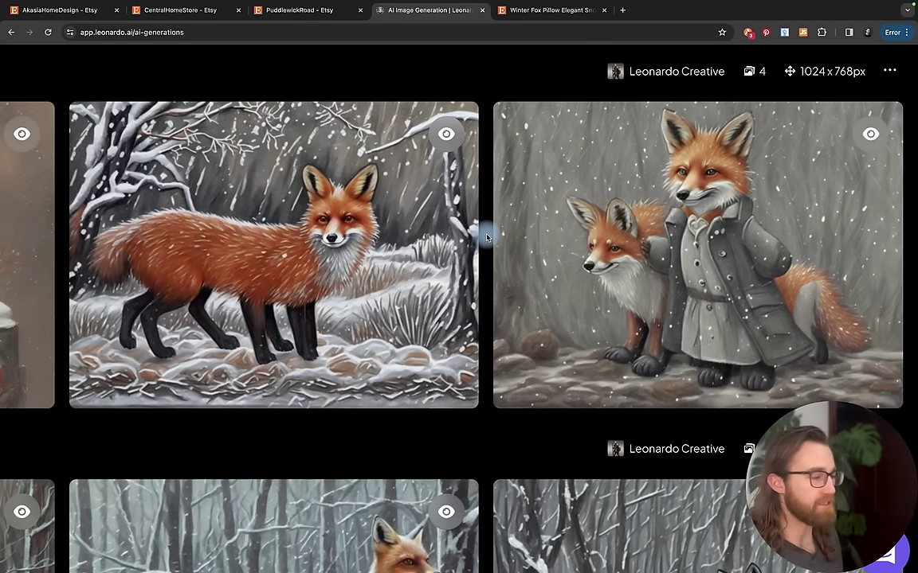
{"action": "scroll", "coordinate": [486, 237], "scroll_direction": "down", "scroll_amount": 5}
{"action": "scroll", "coordinate": [487, 237], "scroll_direction": "up", "scroll_amount": 5}
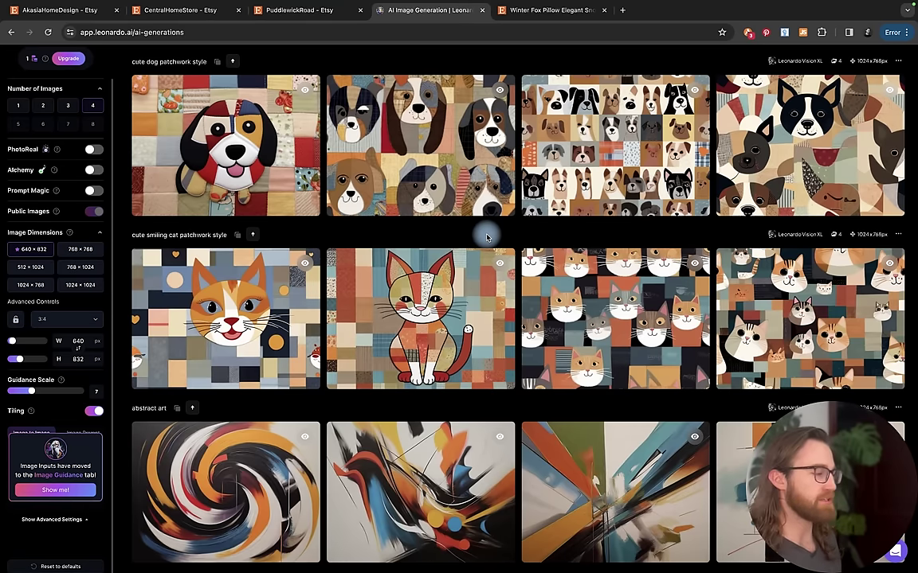
{"action": "scroll", "coordinate": [487, 237], "scroll_direction": "up", "scroll_amount": 3}
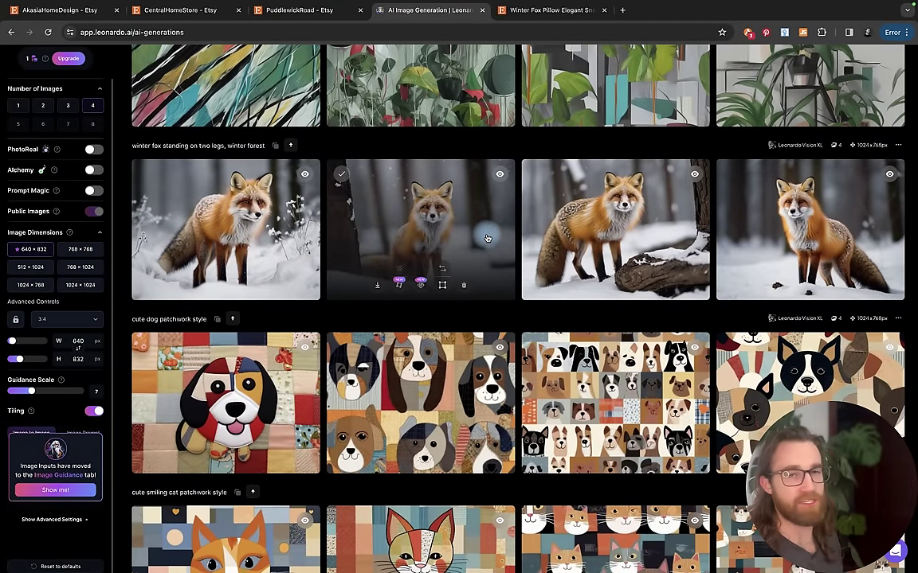
{"action": "scroll", "coordinate": [487, 237], "scroll_direction": "up", "scroll_amount": 3}
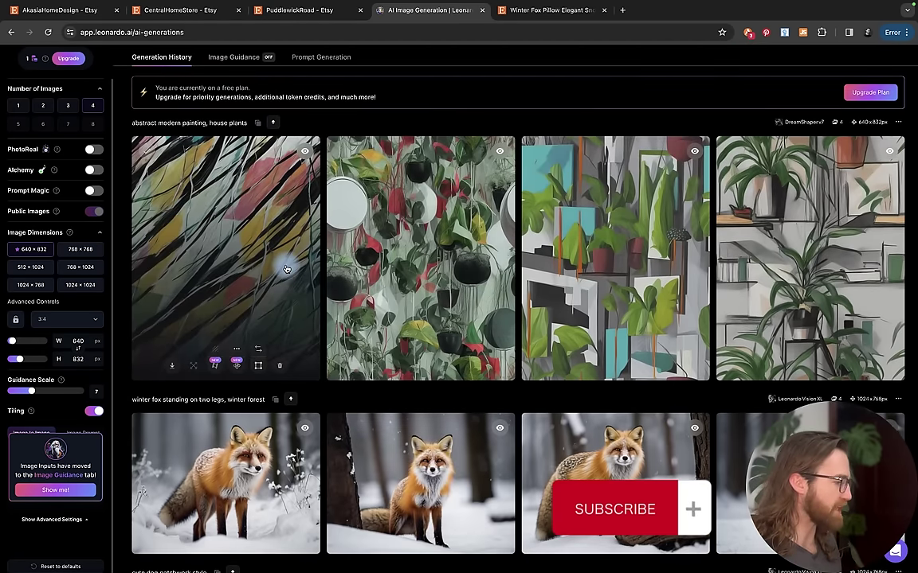
{"action": "scroll", "coordinate": [286, 269], "scroll_direction": "up", "scroll_amount": 5}
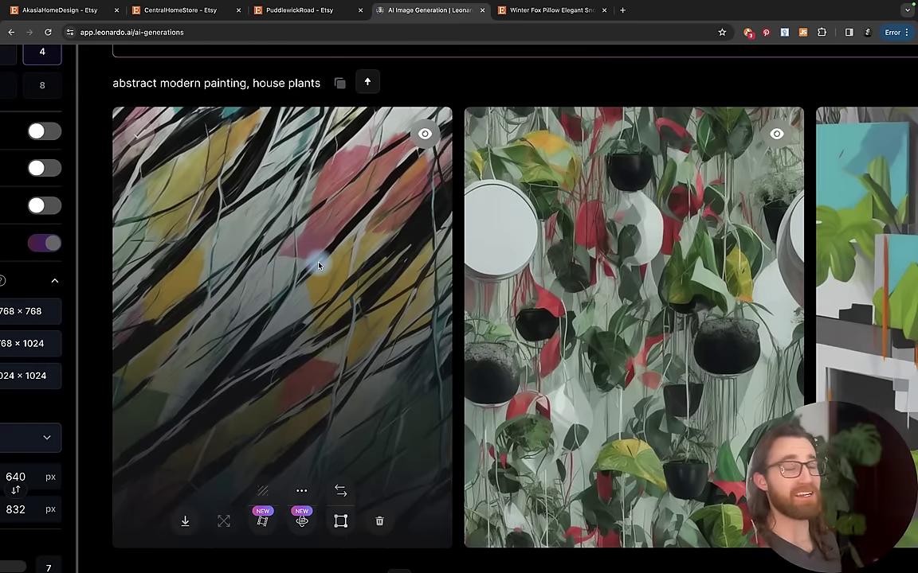
{"action": "scroll", "coordinate": [318, 266], "scroll_direction": "right", "scroll_amount": 4}
{"action": "scroll", "coordinate": [515, 303], "scroll_direction": "down", "scroll_amount": 5}
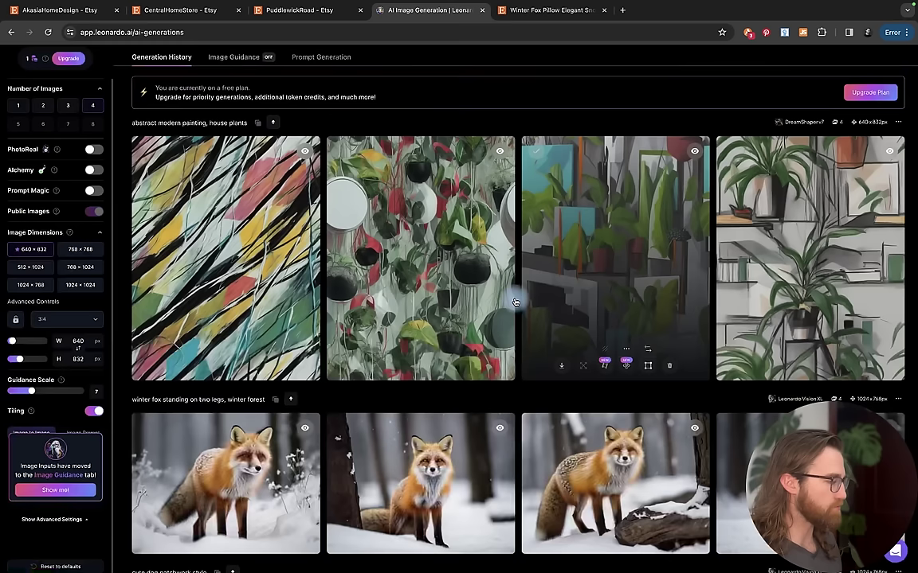
{"action": "scroll", "coordinate": [39, 83], "scroll_direction": "up", "scroll_amount": 1}
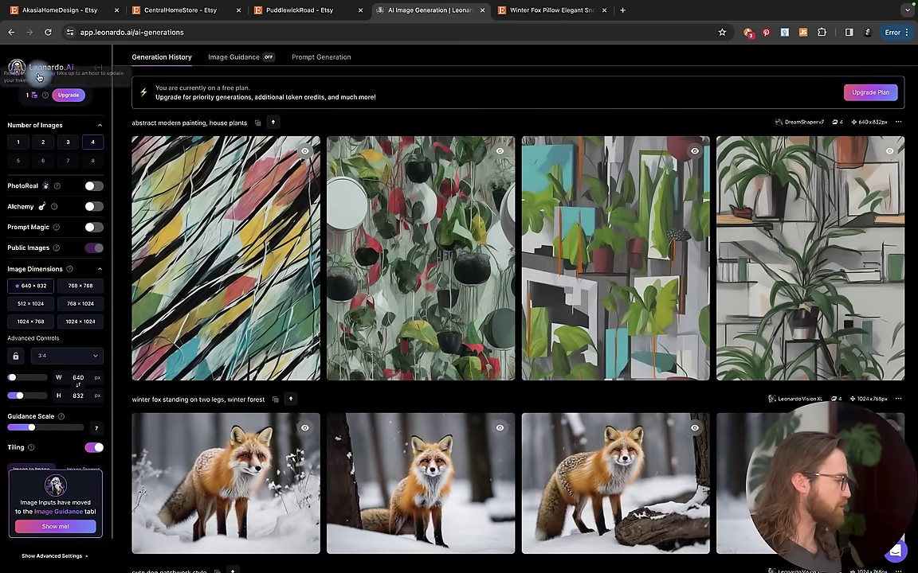
{"action": "left_click", "coordinate": [36, 74]}
{"action": "scroll", "coordinate": [348, 205], "scroll_direction": "down", "scroll_amount": 1}
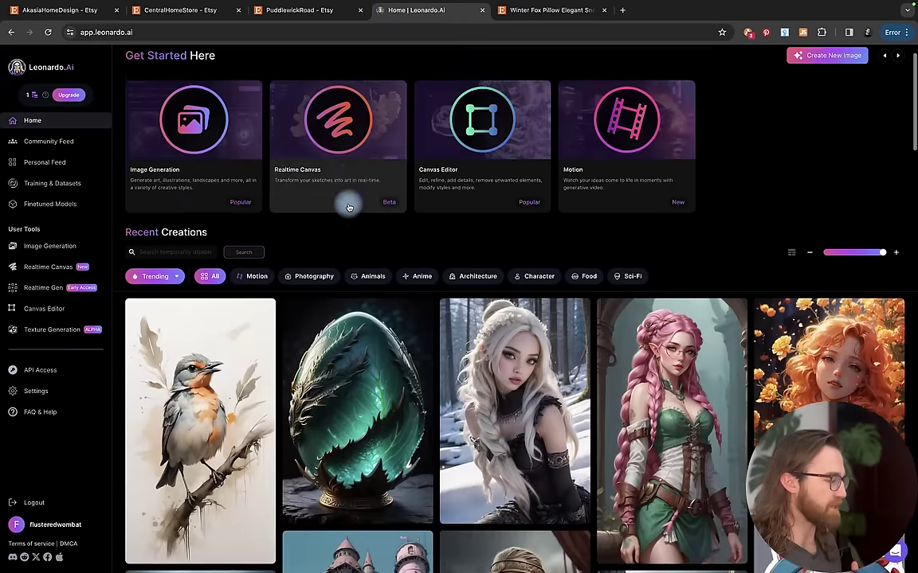
{"action": "scroll", "coordinate": [348, 207], "scroll_direction": "down", "scroll_amount": 5}
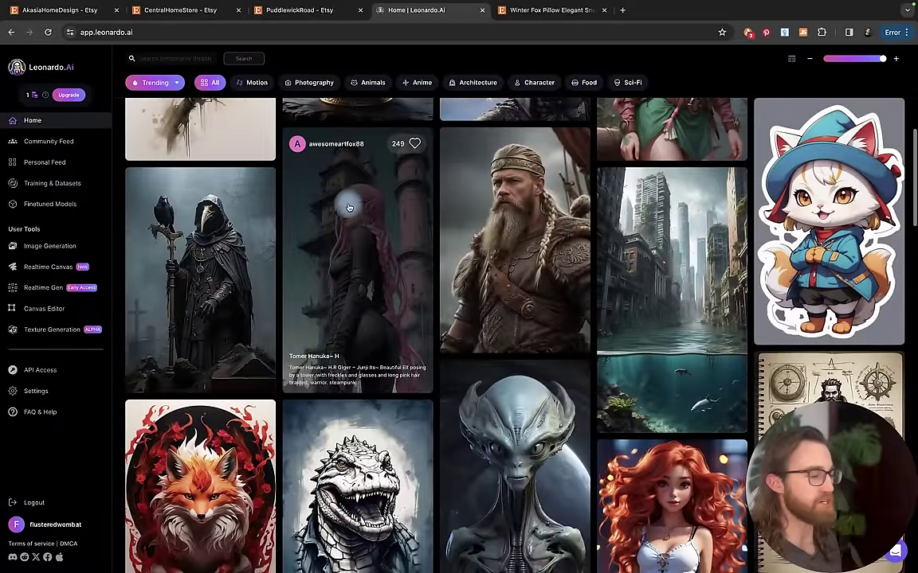
{"action": "scroll", "coordinate": [494, 295], "scroll_direction": "down", "scroll_amount": 3}
{"action": "scroll", "coordinate": [498, 297], "scroll_direction": "down", "scroll_amount": 3}
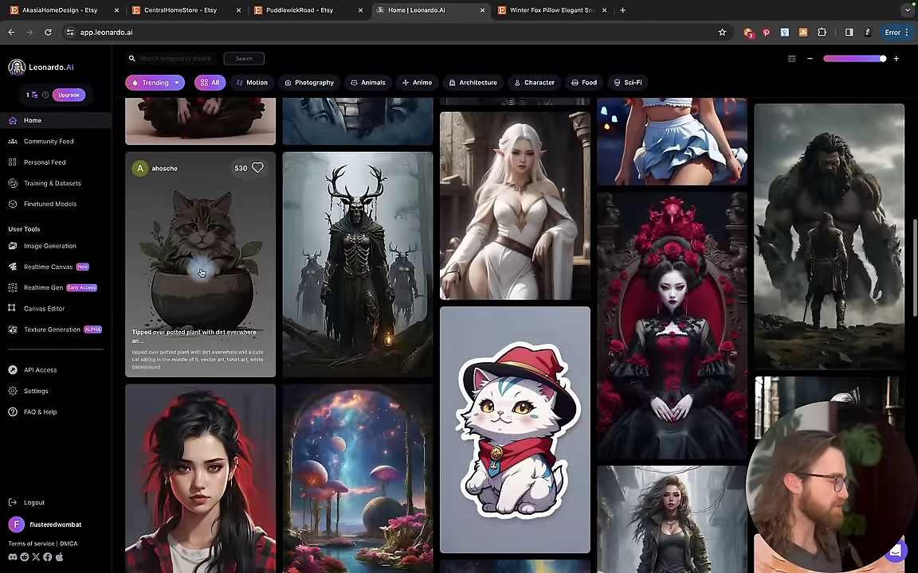
{"action": "left_click", "coordinate": [196, 272]}
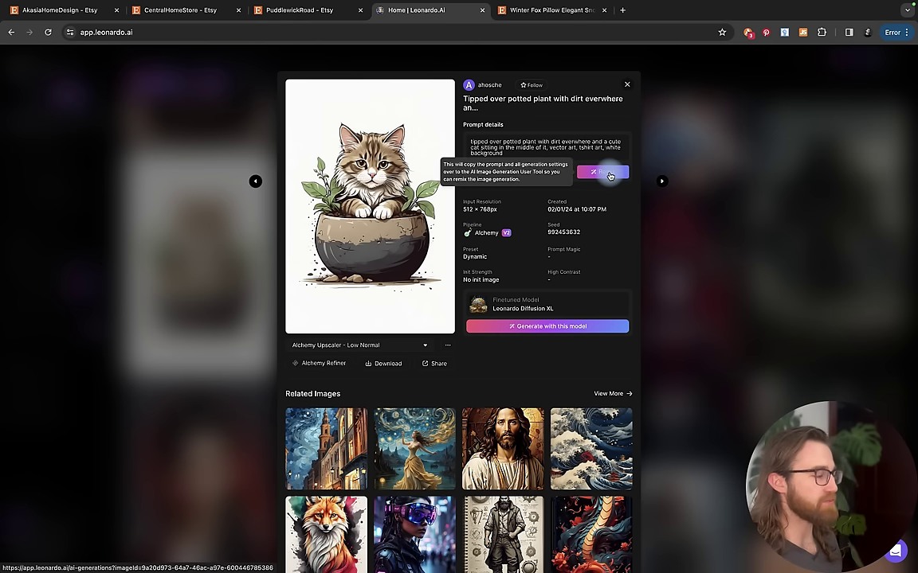
{"action": "left_click", "coordinate": [627, 84]}
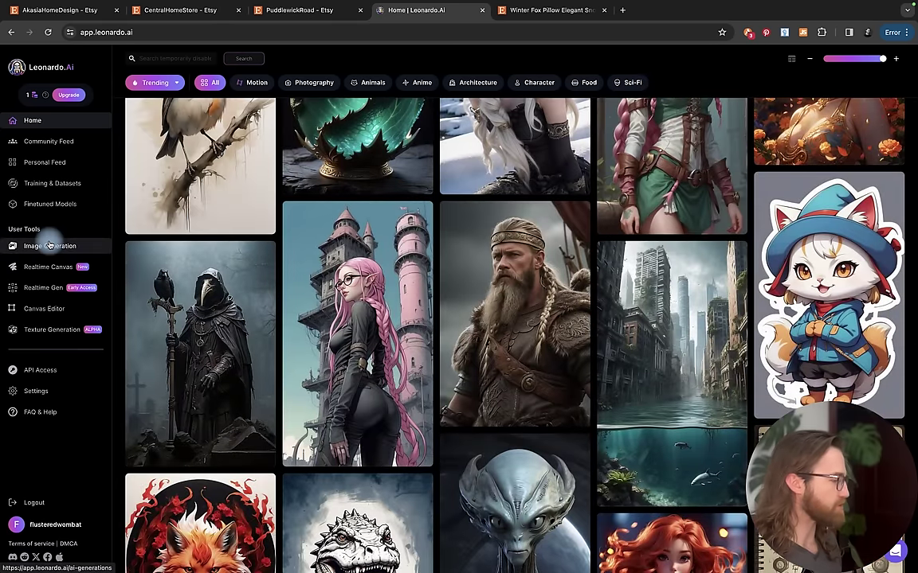
{"action": "left_click", "coordinate": [50, 245]}
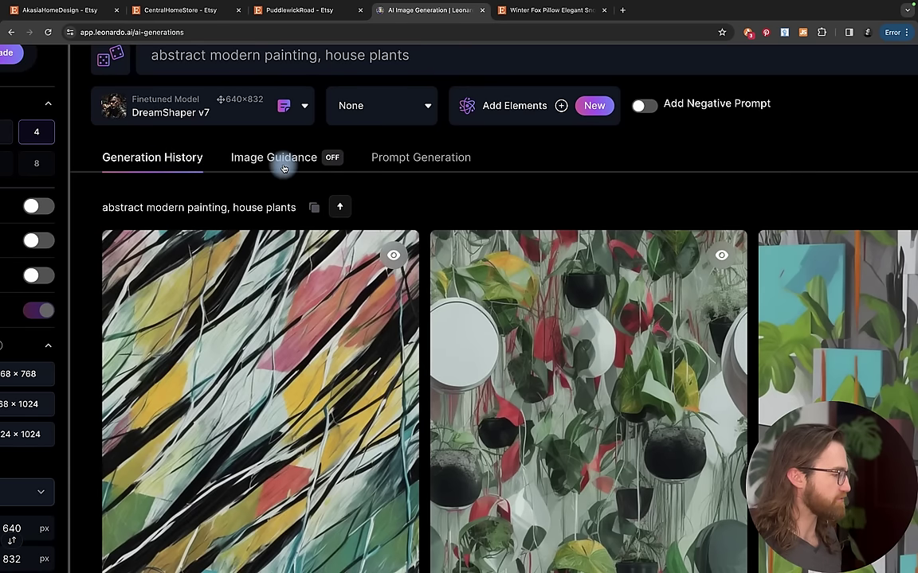
Show the Image Guidance section and review its single upload slot and Premium-locked layers.
{"action": "left_click", "coordinate": [285, 164]}
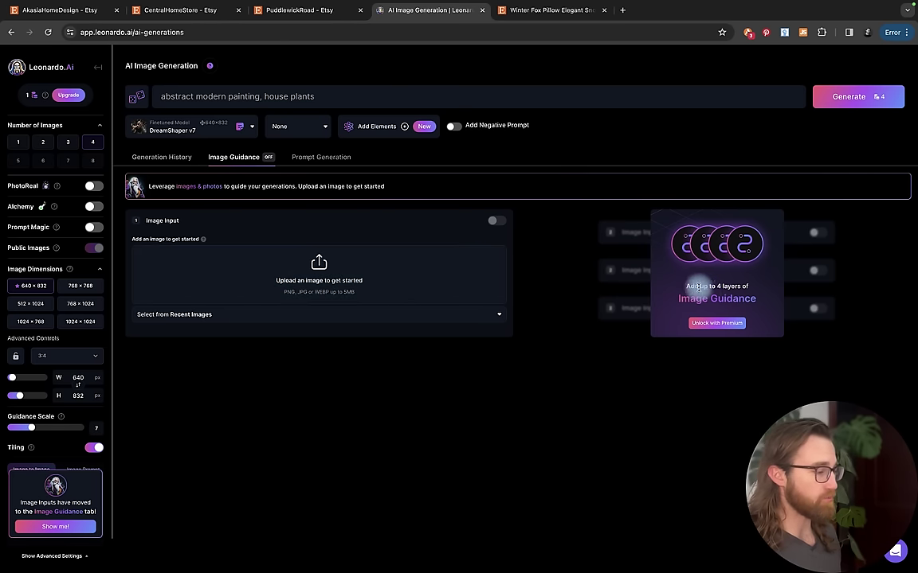
{"action": "scroll", "coordinate": [677, 283], "scroll_direction": "up", "scroll_amount": 5}
{"action": "scroll", "coordinate": [706, 295], "scroll_direction": "right", "scroll_amount": 4}
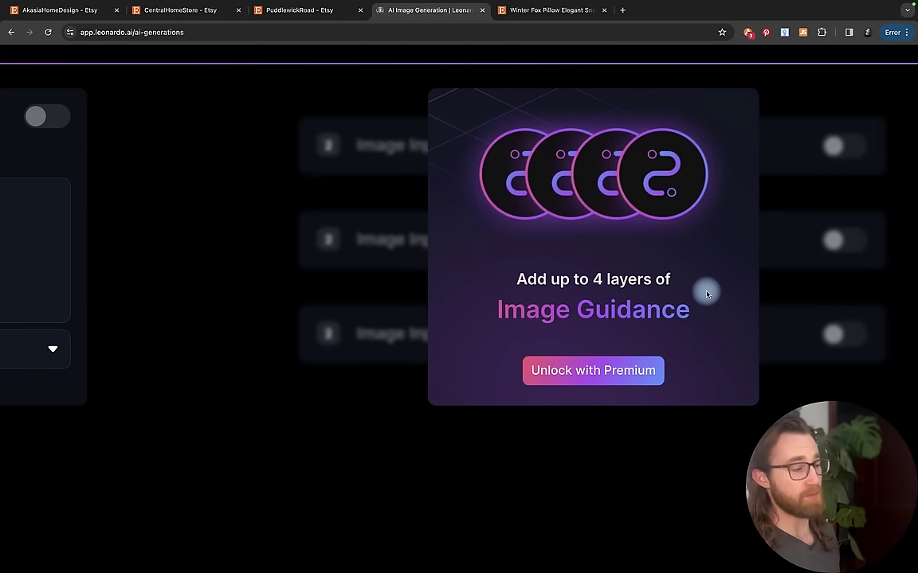
{"action": "scroll", "coordinate": [706, 295], "scroll_direction": "down", "scroll_amount": 5}
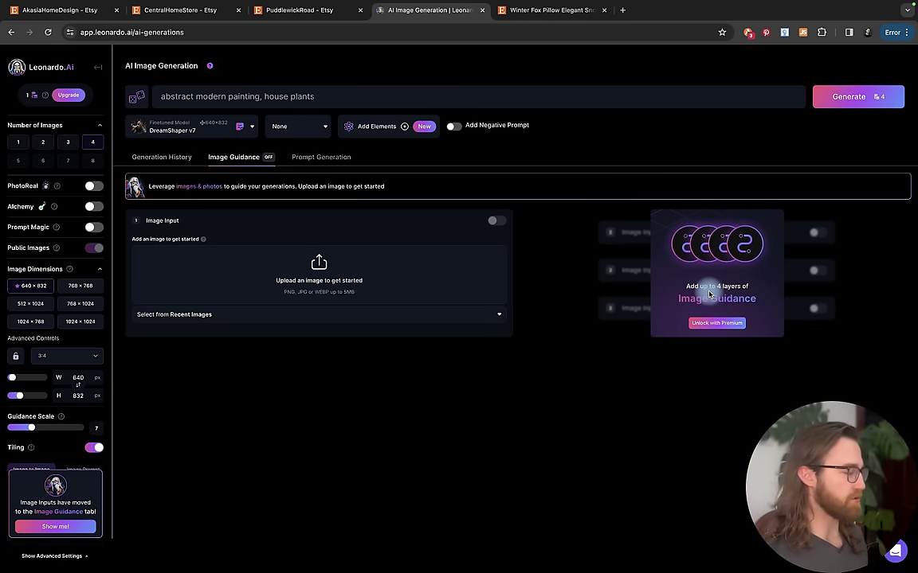
Back in Generation History, replace the house plants prompt with 'cat juggling on a unicycle'.
{"action": "left_click", "coordinate": [161, 157]}
{"action": "scroll", "coordinate": [179, 103], "scroll_direction": "up", "scroll_amount": 5}
{"action": "scroll", "coordinate": [178, 103], "scroll_direction": "up", "scroll_amount": 2}
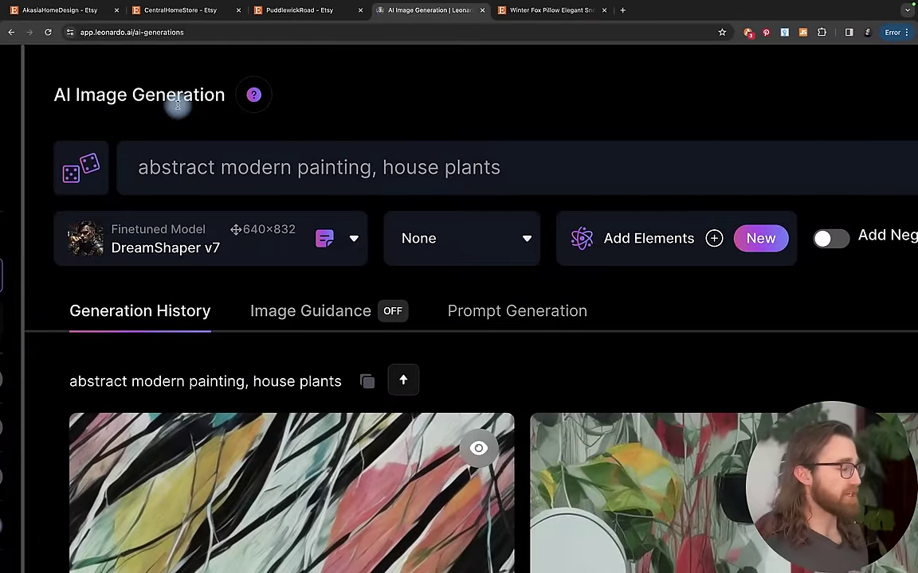
{"action": "triple_click", "coordinate": [441, 163]}
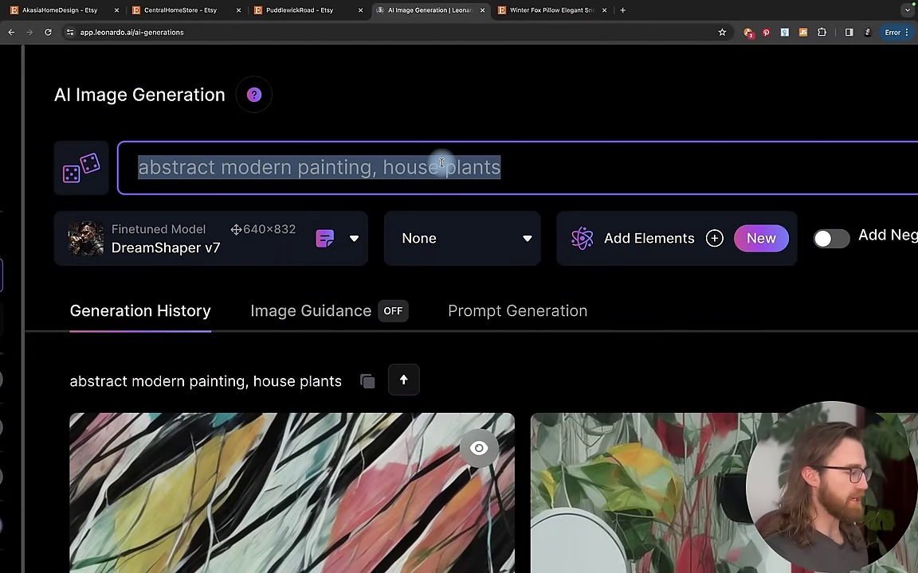
{"action": "key", "text": "BackSpace"}
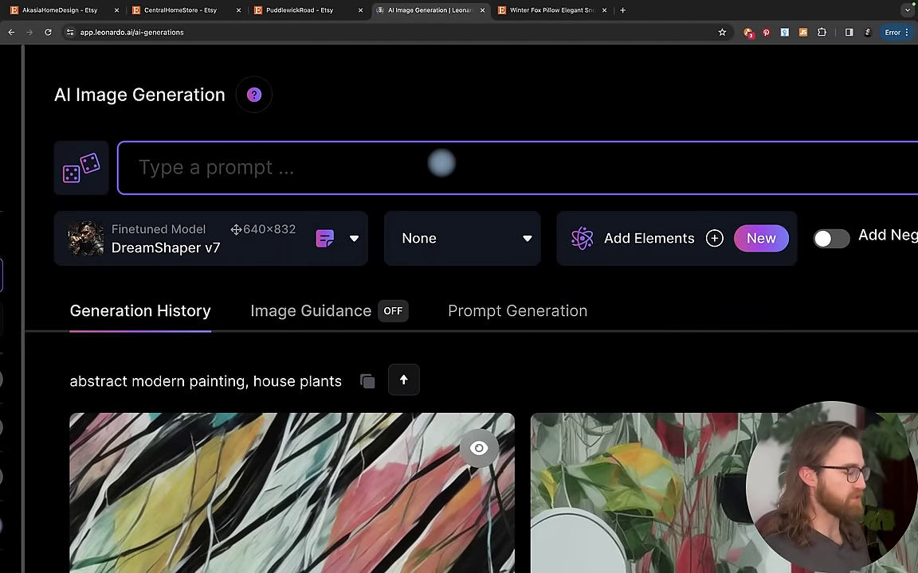
{"action": "type", "text": "cat"}
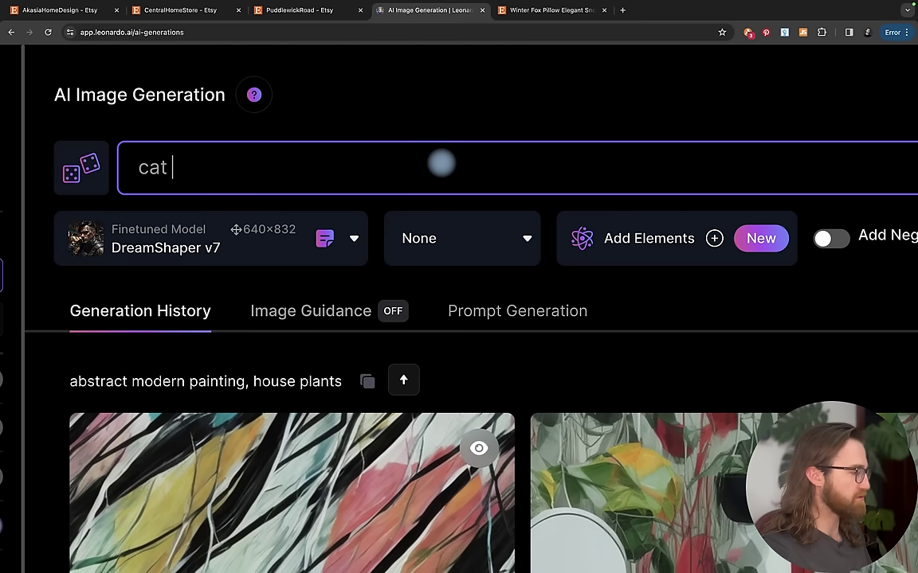
{"action": "type", "text": " juggling on a unicycle"}
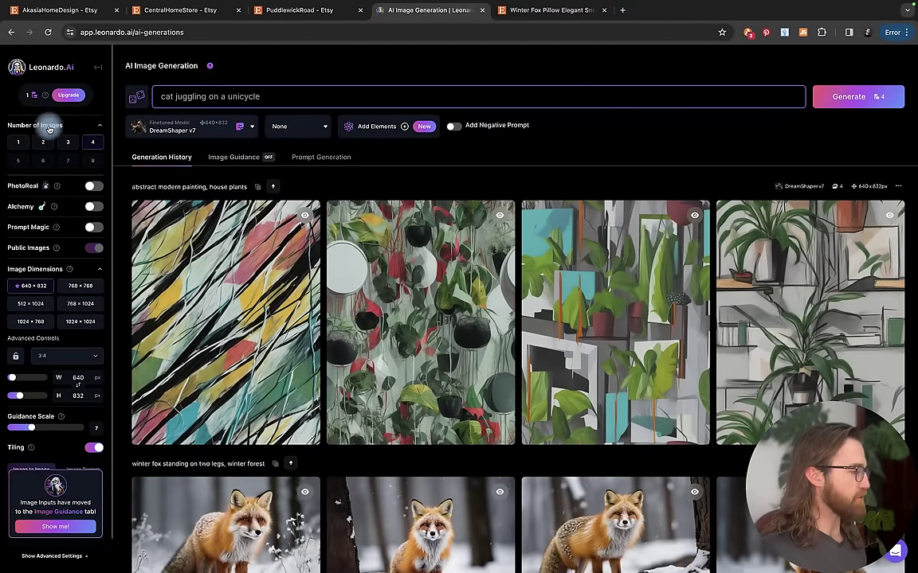
Turn Prompt Magic on, then switch it back off.
{"action": "scroll", "coordinate": [72, 180], "scroll_direction": "up", "scroll_amount": 5}
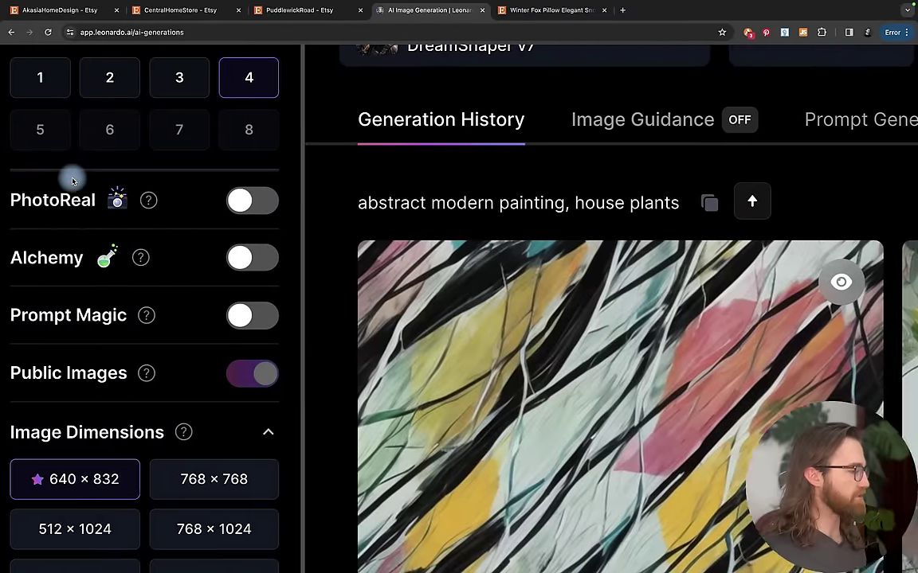
{"action": "scroll", "coordinate": [72, 180], "scroll_direction": "down", "scroll_amount": 5}
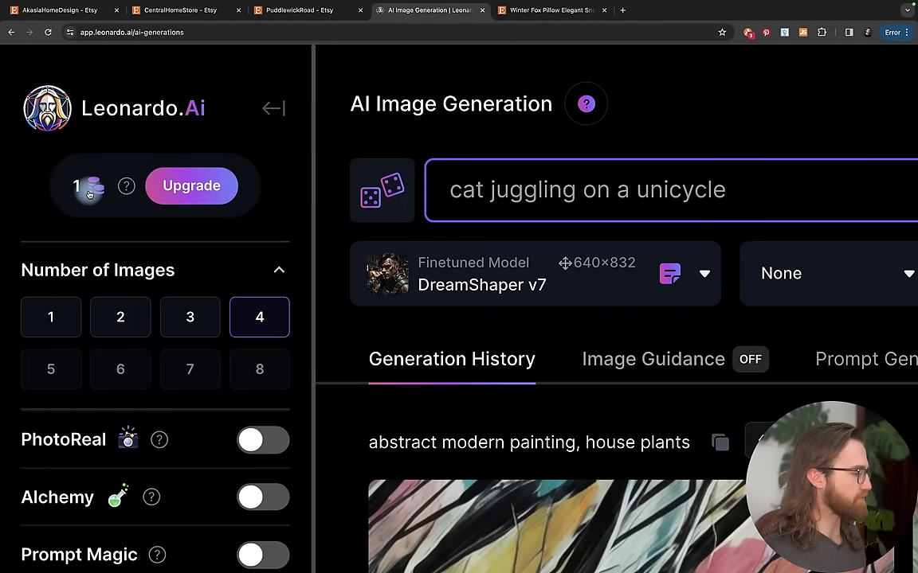
{"action": "scroll", "coordinate": [90, 194], "scroll_direction": "up", "scroll_amount": 5}
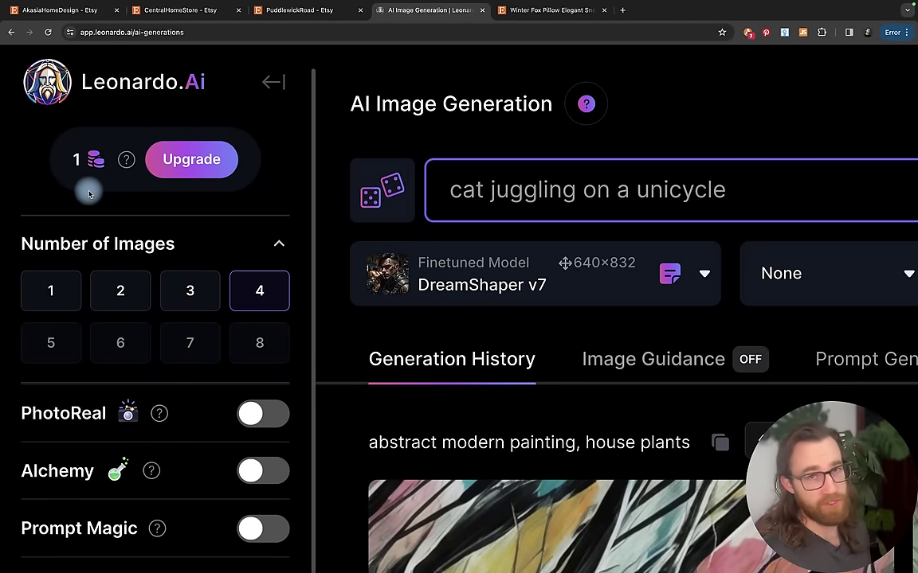
{"action": "scroll", "coordinate": [88, 188], "scroll_direction": "down", "scroll_amount": 1}
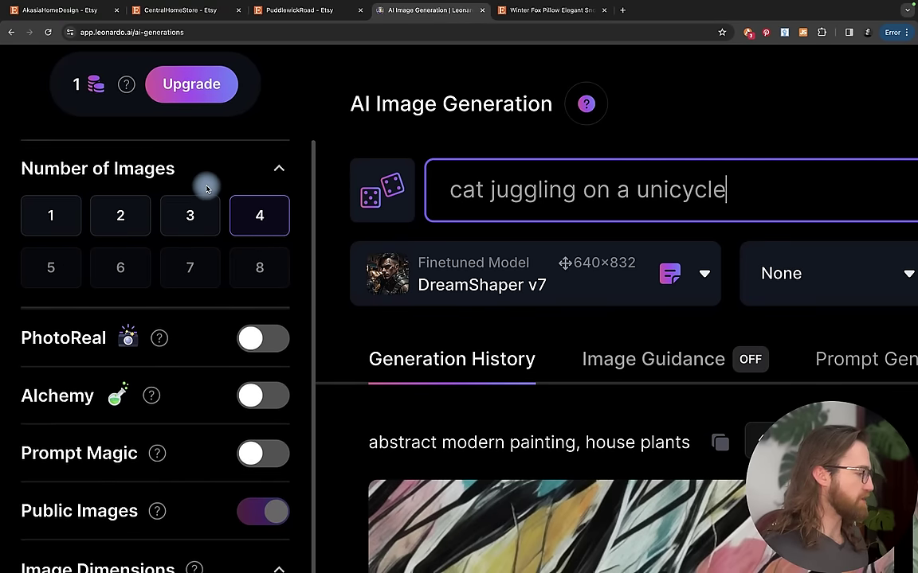
{"action": "scroll", "coordinate": [203, 183], "scroll_direction": "up", "scroll_amount": 1}
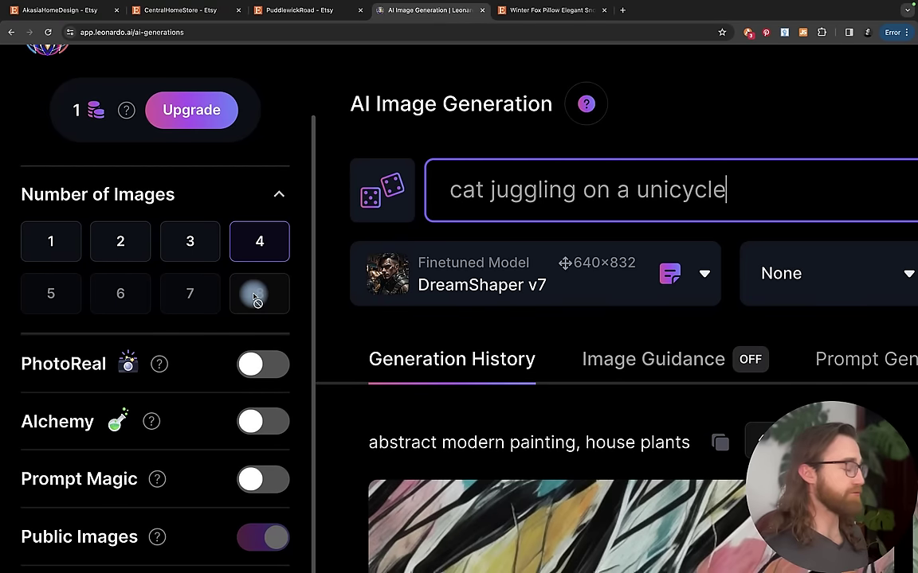
{"action": "scroll", "coordinate": [255, 299], "scroll_direction": "down", "scroll_amount": 1}
{"action": "mouse_move", "coordinate": [149, 327]}
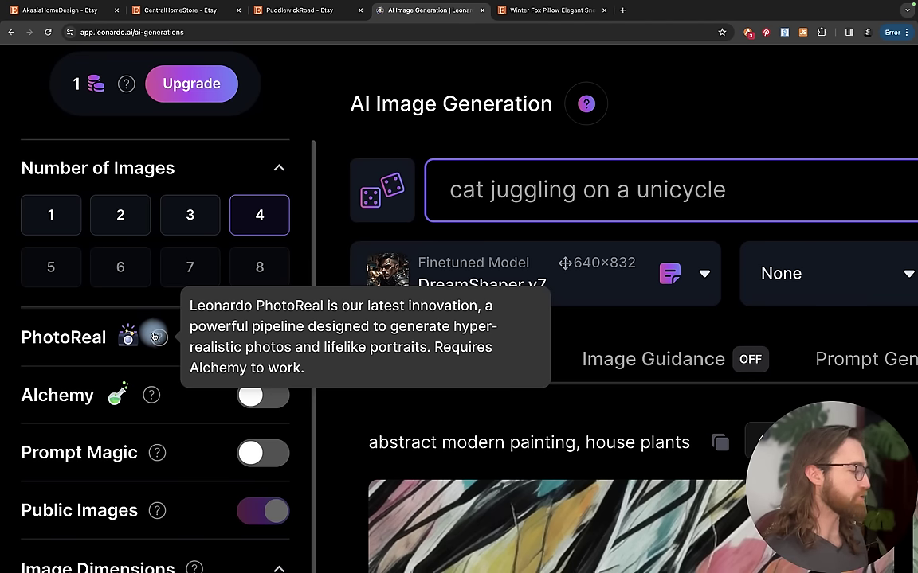
{"action": "scroll", "coordinate": [147, 360], "scroll_direction": "down", "scroll_amount": 1}
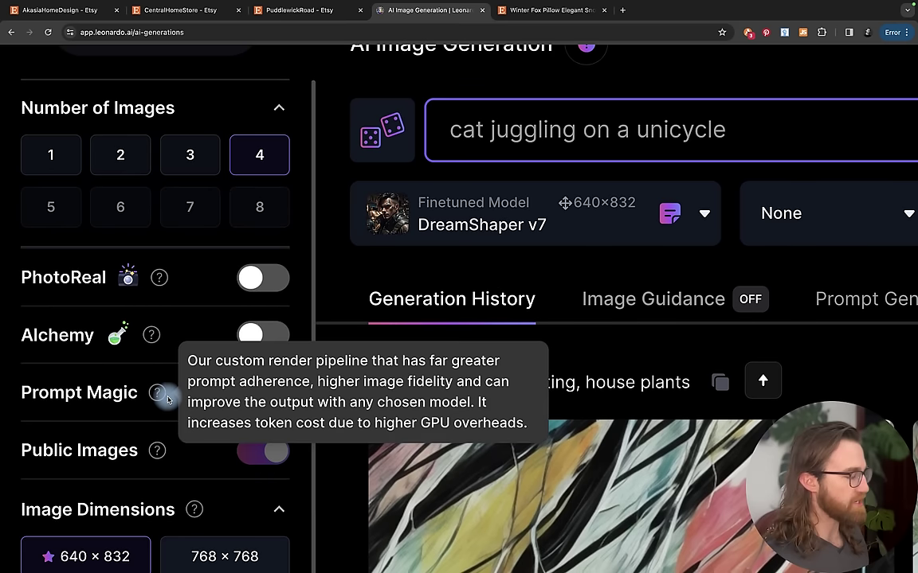
{"action": "left_click", "coordinate": [259, 392]}
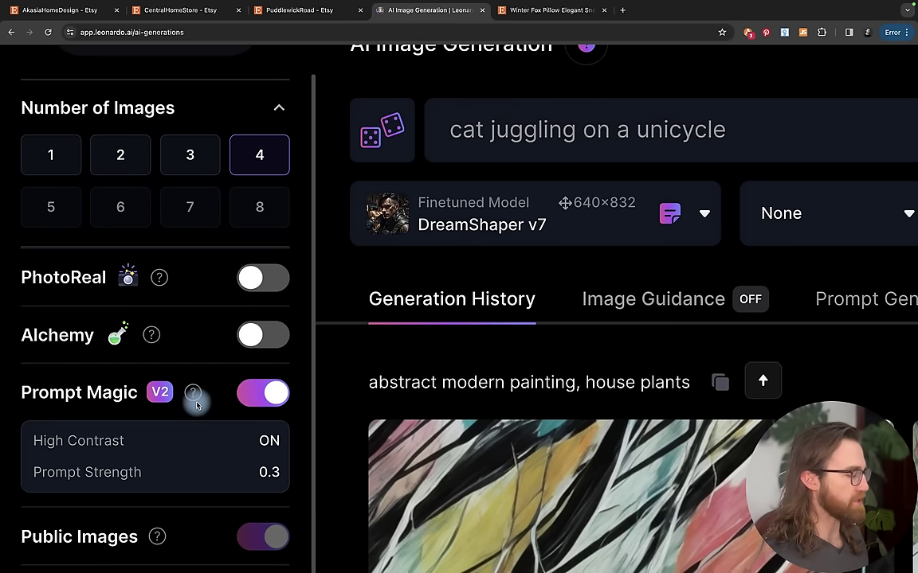
{"action": "scroll", "coordinate": [195, 403], "scroll_direction": "down", "scroll_amount": 1}
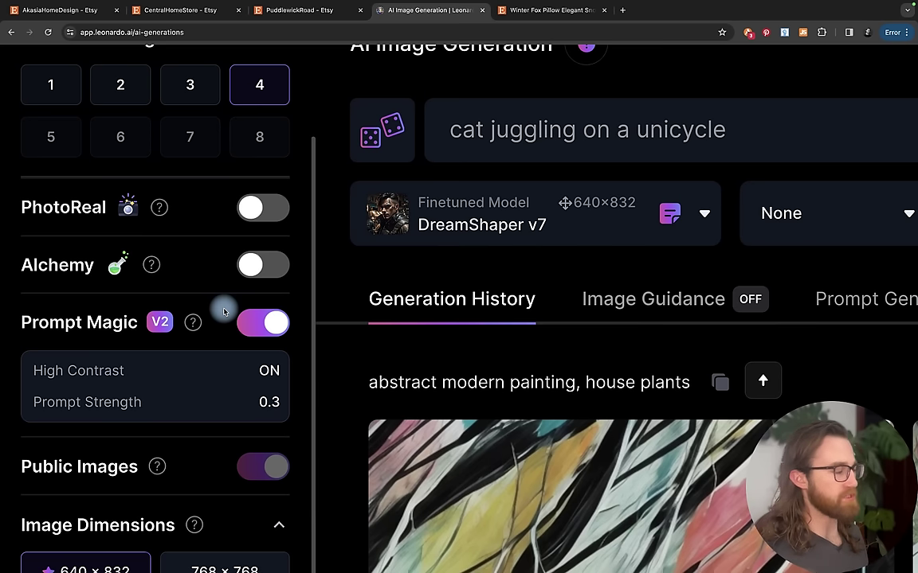
{"action": "left_click", "coordinate": [266, 322]}
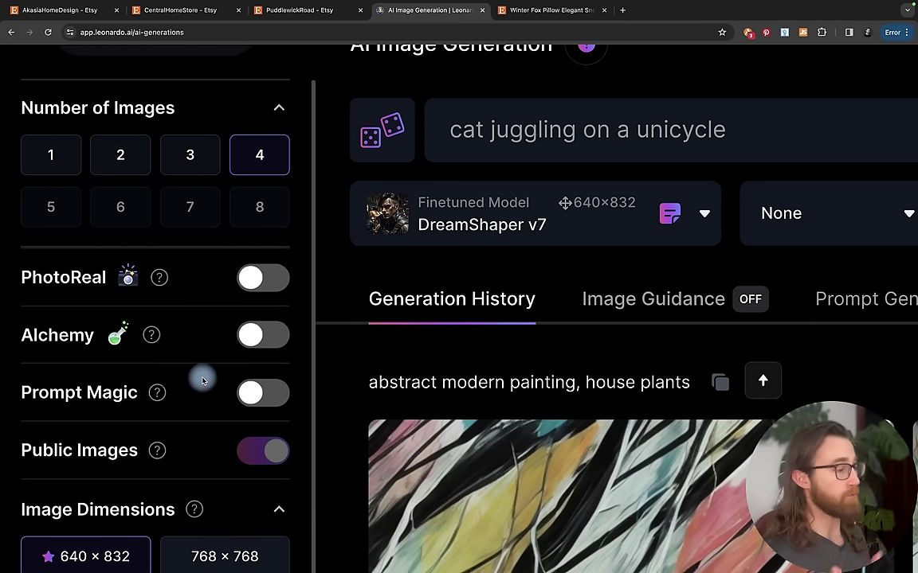
Set the image dimensions to 1024×768 after briefly trying 768×1024.
{"action": "scroll", "coordinate": [201, 381], "scroll_direction": "down", "scroll_amount": 5}
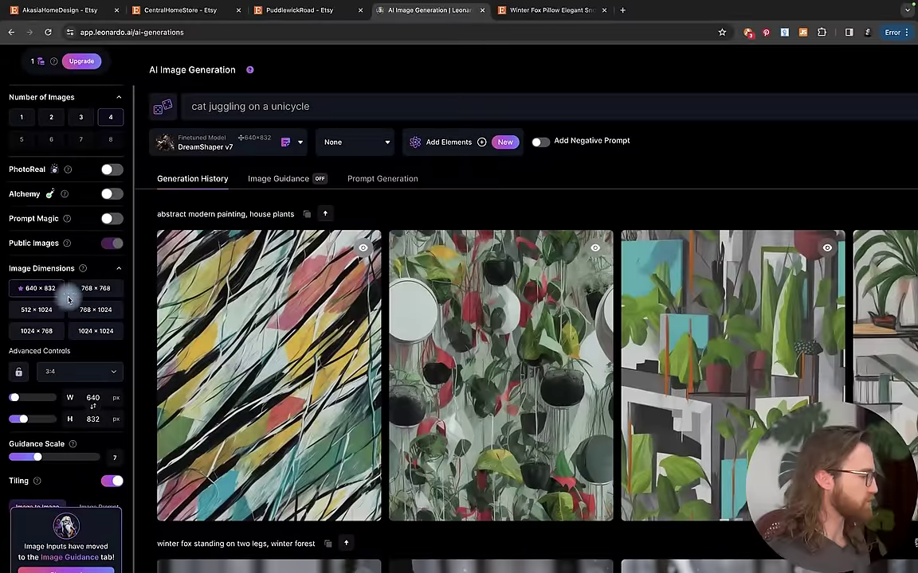
{"action": "scroll", "coordinate": [83, 275], "scroll_direction": "down", "scroll_amount": 2}
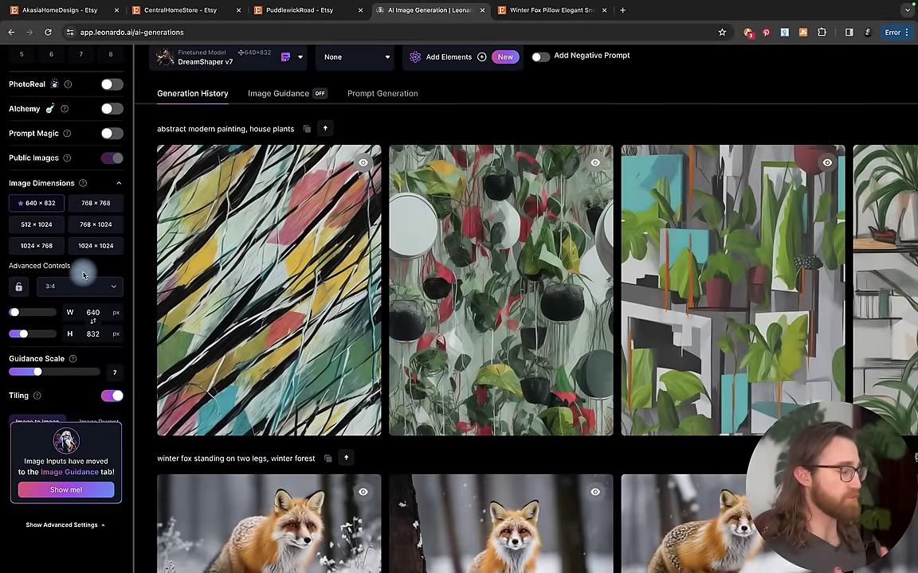
{"action": "left_click", "coordinate": [39, 248]}
{"action": "left_click", "coordinate": [95, 226]}
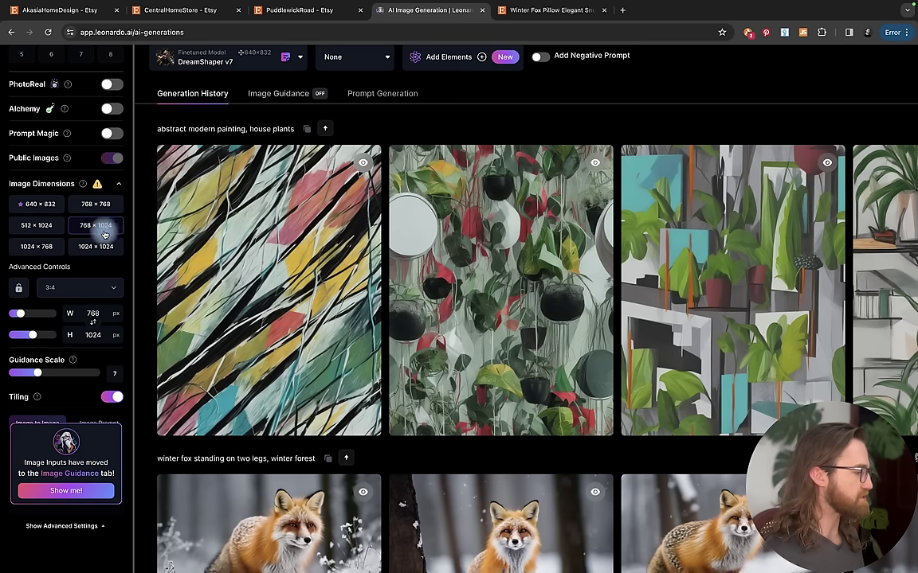
{"action": "left_click", "coordinate": [45, 249]}
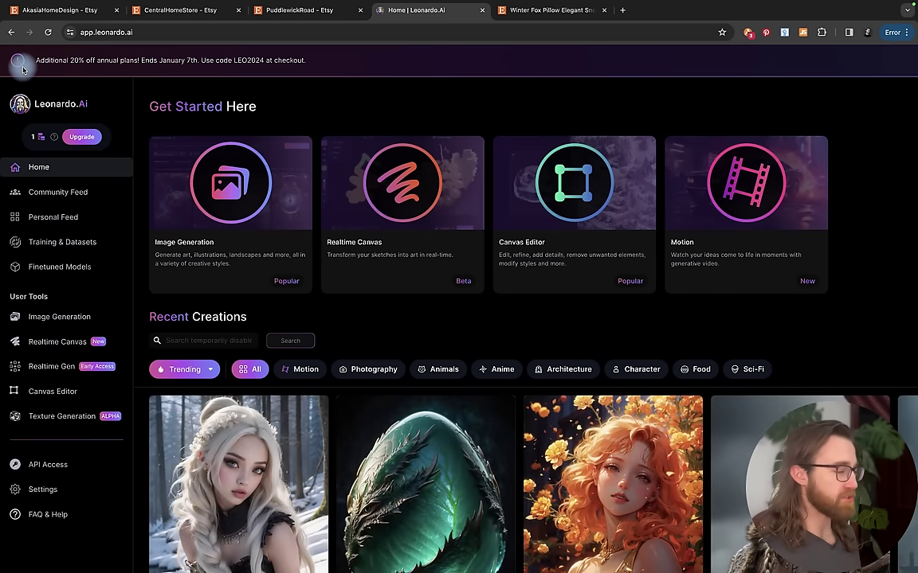
In Realtime Canvas, sketch blue strokes and enter the prompt 'mountain and sun'.
{"action": "left_click", "coordinate": [402, 205]}
{"action": "mouse_move", "coordinate": [444, 134]}
{"action": "left_mouse_down"}
{"action": "mouse_move", "coordinate": [473, 183]}
{"action": "mouse_move", "coordinate": [334, 171]}
{"action": "left_mouse_up"}
{"action": "left_click_drag", "start_coordinate": [526, 203], "coordinate": [402, 231]}
{"action": "left_click_drag", "start_coordinate": [510, 199], "coordinate": [488, 278]}
{"action": "mouse_move", "coordinate": [76, 438]}
{"action": "left_mouse_down"}
{"action": "mouse_move", "coordinate": [421, 319]}
{"action": "mouse_move", "coordinate": [453, 385]}
{"action": "left_mouse_up"}
{"action": "left_click", "coordinate": [196, 534]}
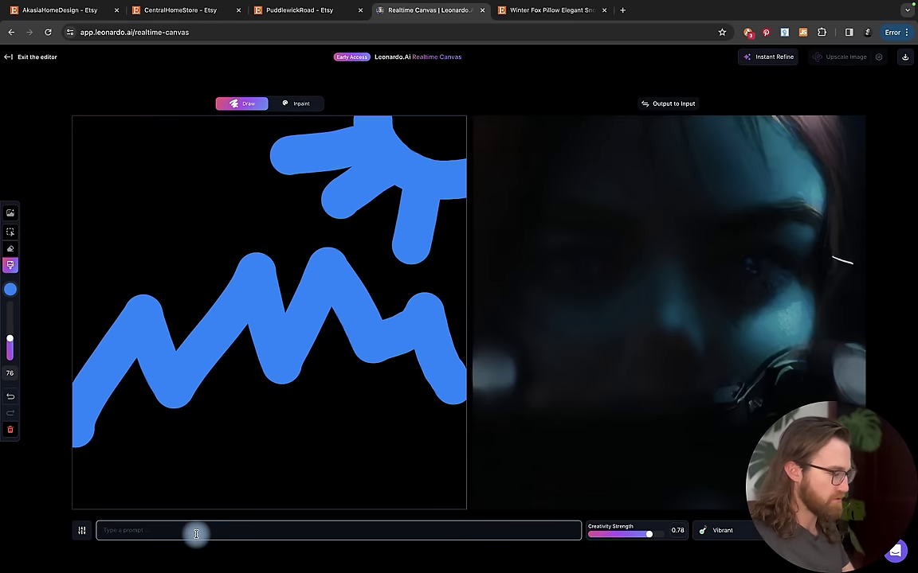
{"action": "type", "text": "mountain and sun"}
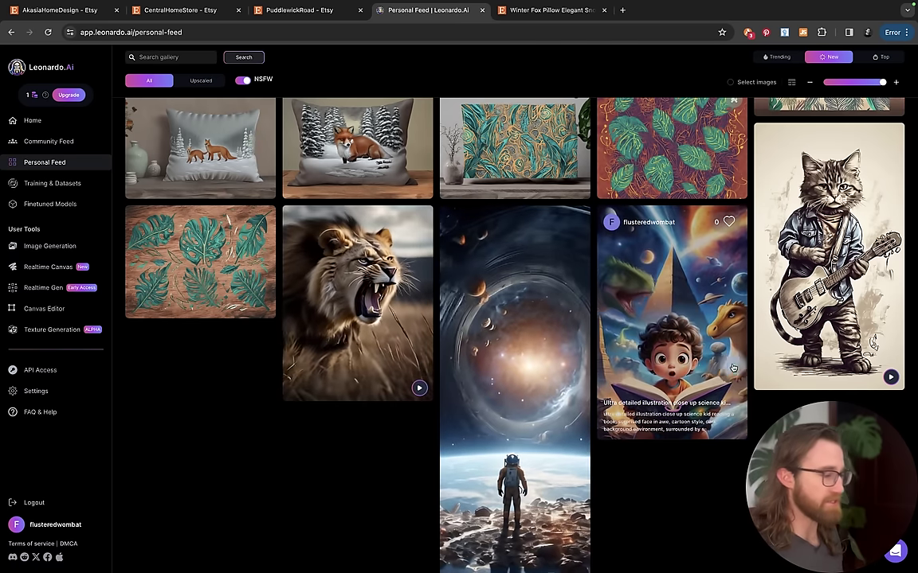
{"action": "scroll", "coordinate": [664, 357], "scroll_direction": "up", "scroll_amount": 3}
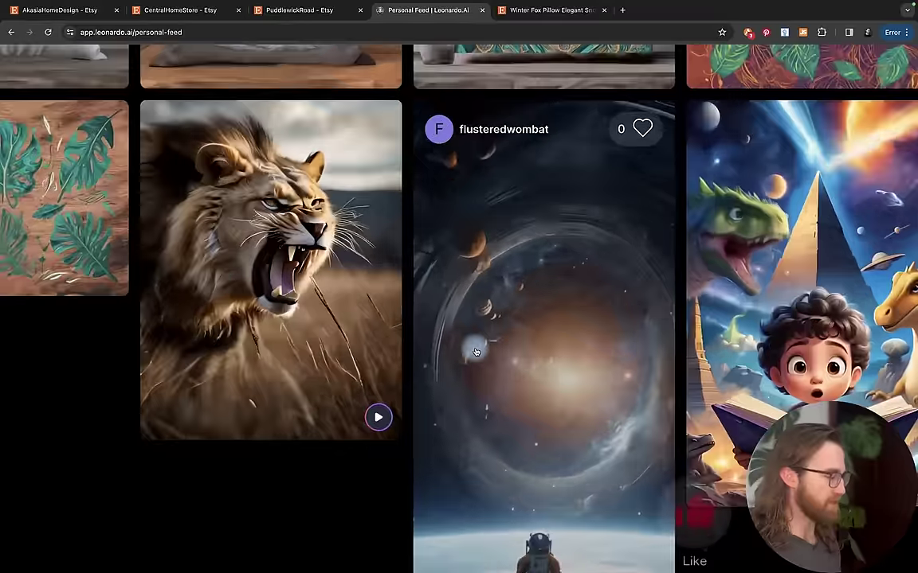
{"action": "scroll", "coordinate": [475, 352], "scroll_direction": "down", "scroll_amount": 2}
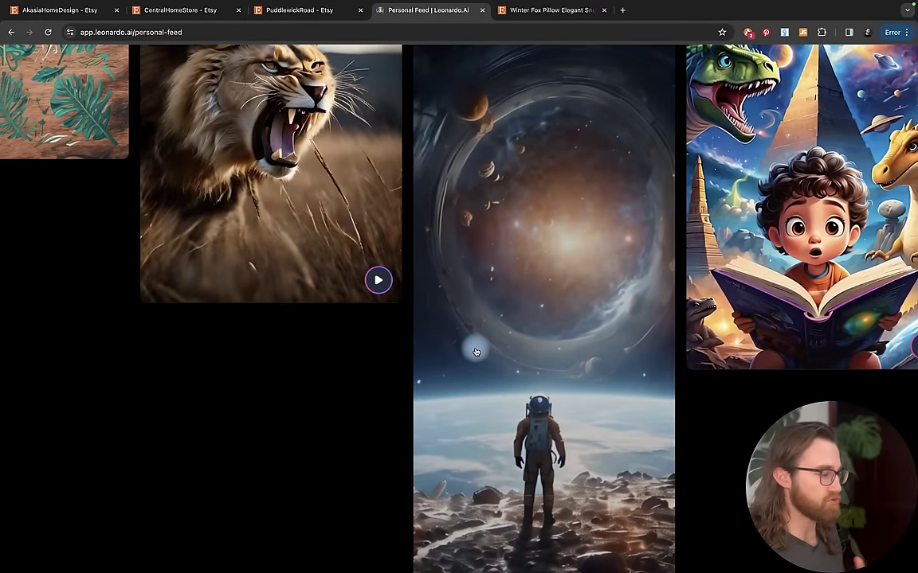
{"action": "scroll", "coordinate": [475, 351], "scroll_direction": "up", "scroll_amount": 2}
{"action": "scroll", "coordinate": [287, 272], "scroll_direction": "up", "scroll_amount": 1}
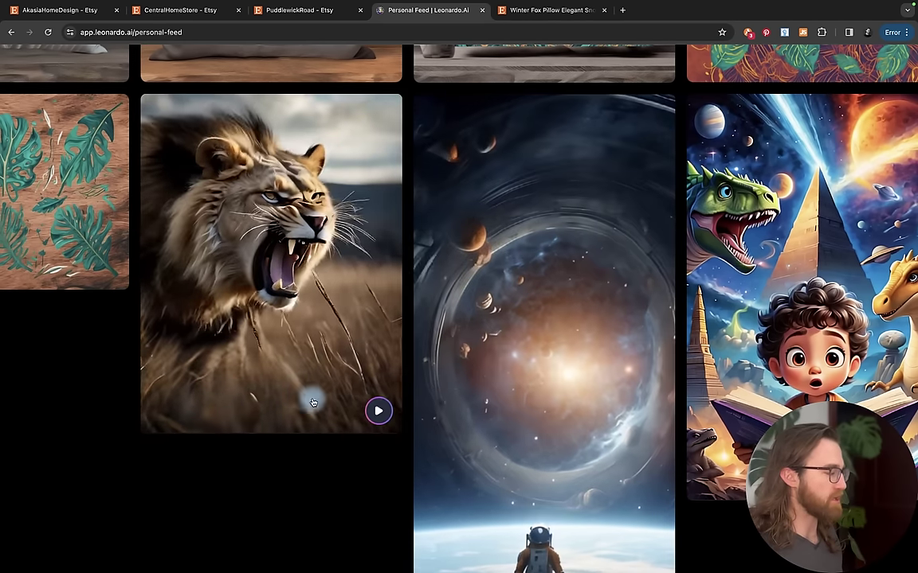
{"action": "scroll", "coordinate": [299, 259], "scroll_direction": "up", "scroll_amount": 5}
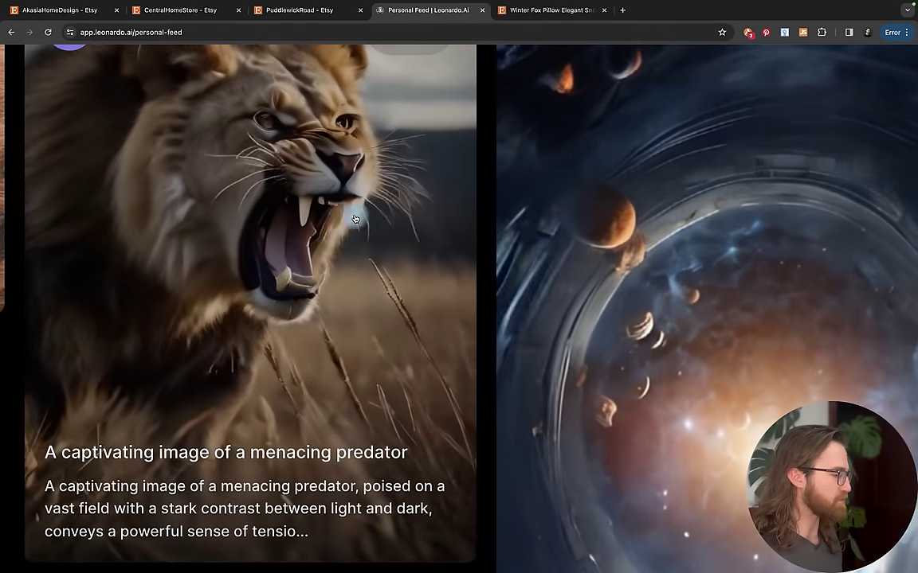
{"action": "scroll", "coordinate": [354, 217], "scroll_direction": "down", "scroll_amount": 5}
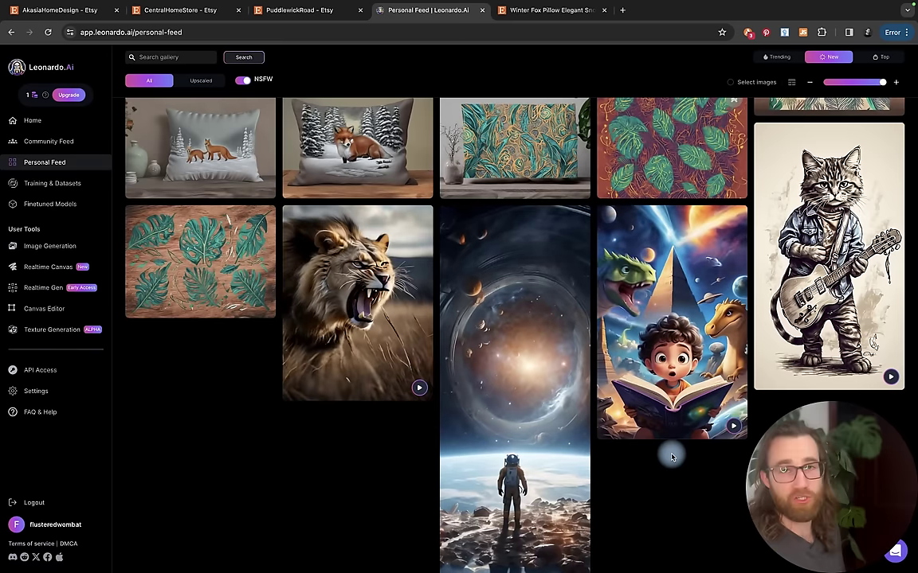
{"action": "scroll", "coordinate": [670, 455], "scroll_direction": "up", "scroll_amount": 2}
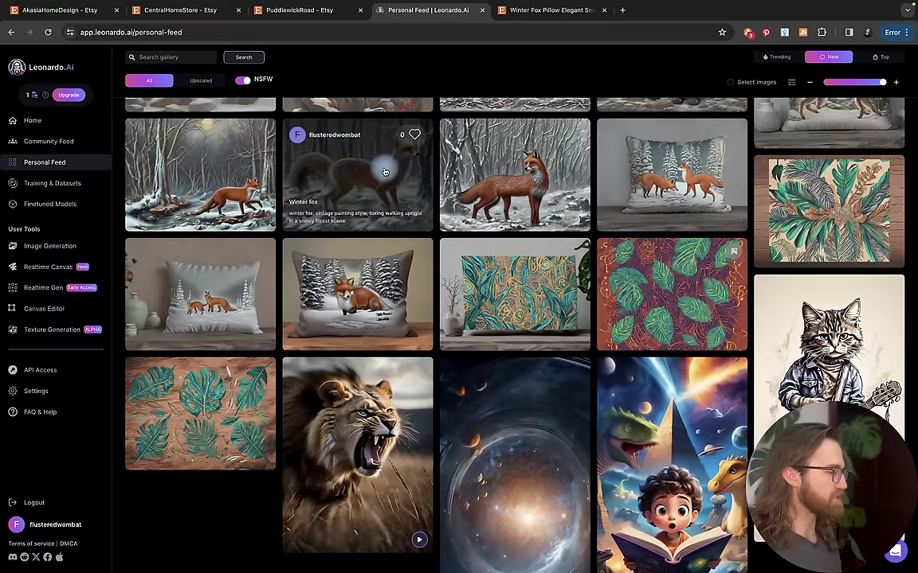
{"action": "scroll", "coordinate": [558, 334], "scroll_direction": "up", "scroll_amount": 3}
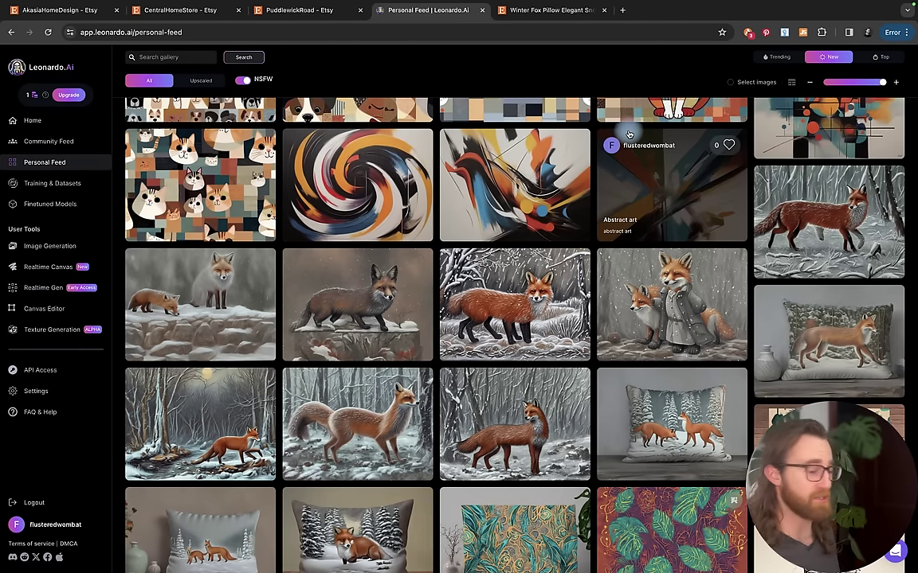
{"action": "scroll", "coordinate": [557, 127], "scroll_direction": "up", "scroll_amount": 2}
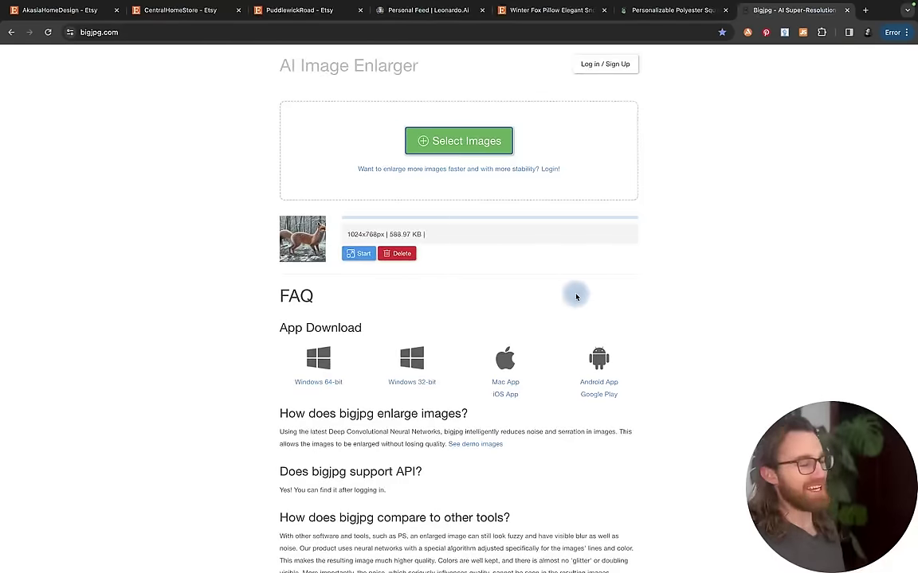
Start a 4x Bigjpg enlargement of the 1024×768 fox image.
{"action": "scroll", "coordinate": [576, 297], "scroll_direction": "up", "scroll_amount": 5}
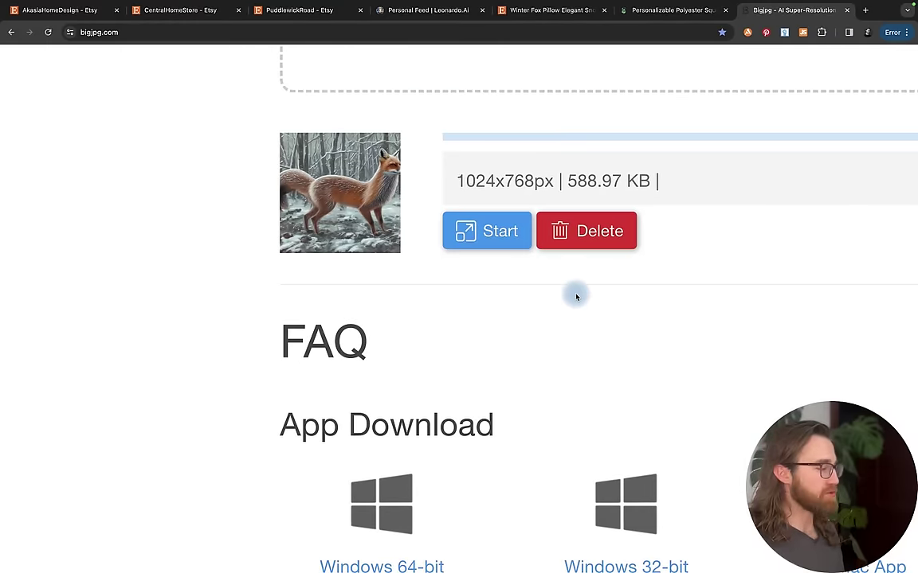
{"action": "scroll", "coordinate": [577, 297], "scroll_direction": "up", "scroll_amount": 3}
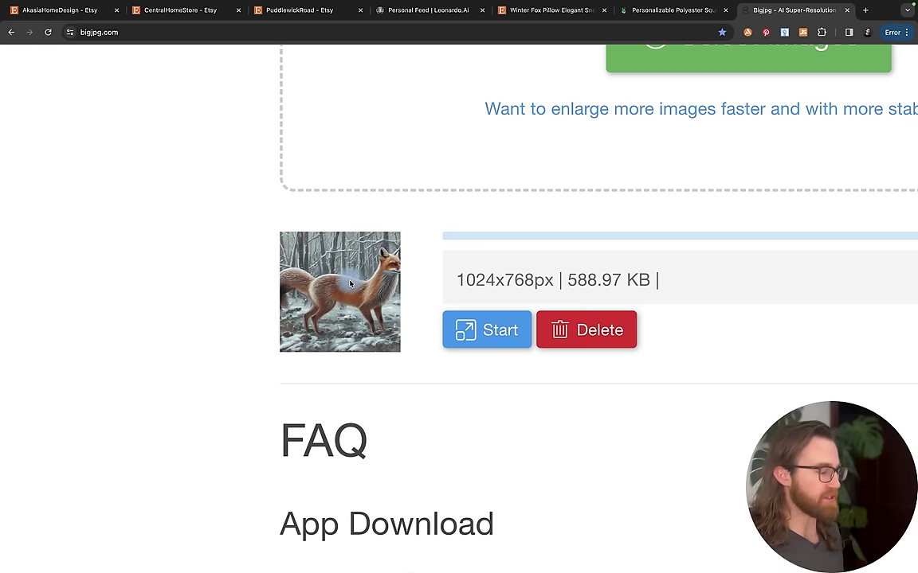
{"action": "scroll", "coordinate": [350, 283], "scroll_direction": "down", "scroll_amount": 5}
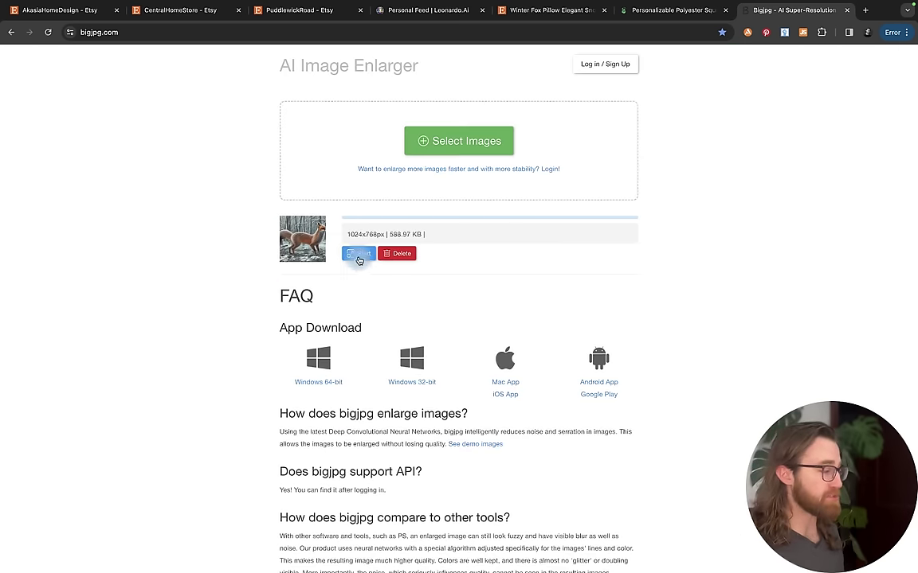
{"action": "left_click", "coordinate": [358, 255]}
{"action": "left_click", "coordinate": [422, 148]}
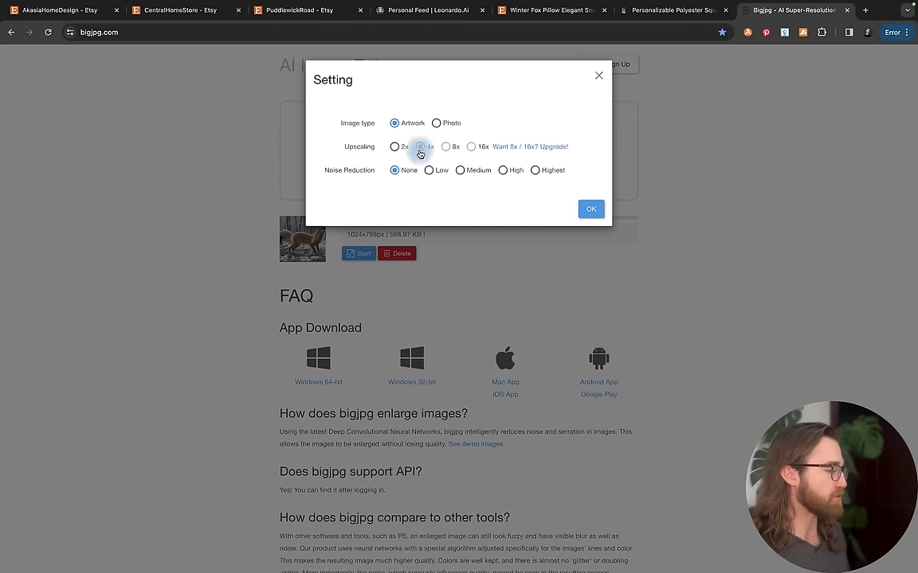
{"action": "left_click", "coordinate": [597, 212]}
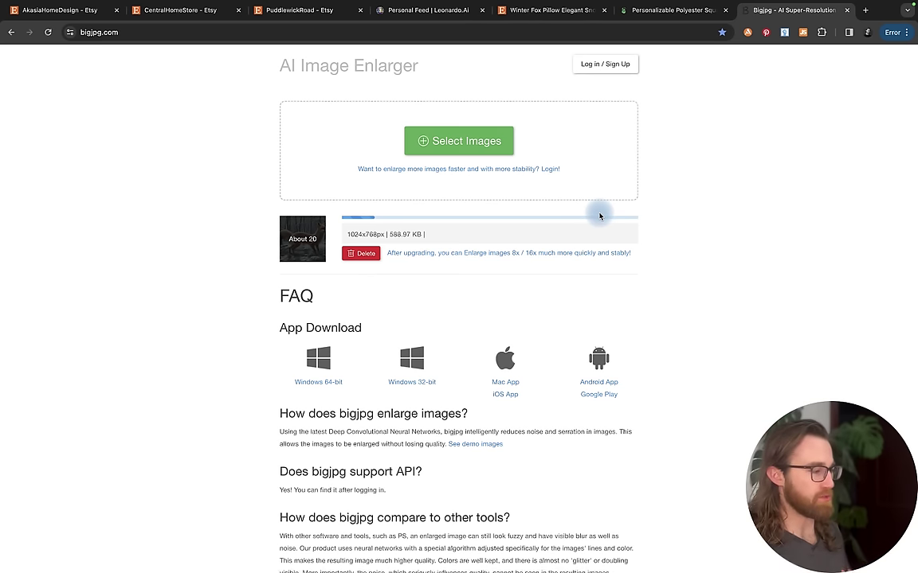
{"action": "key", "text": "ctrl+shift+Tab"}
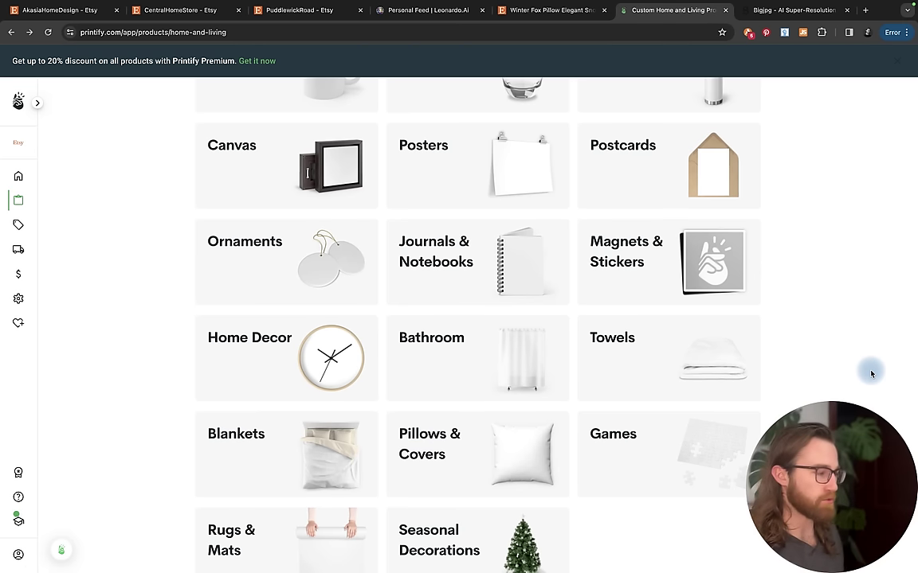
Browse the Pillows & Covers catalogue, reopening it from Home & Living to scan the pillow types.
{"action": "left_click", "coordinate": [428, 464]}
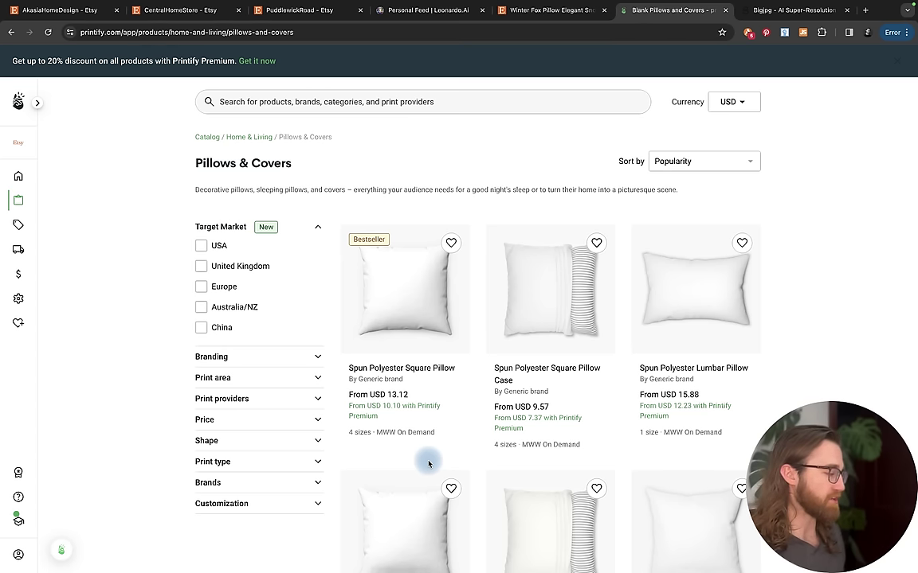
{"action": "scroll", "coordinate": [429, 464], "scroll_direction": "up", "scroll_amount": 5}
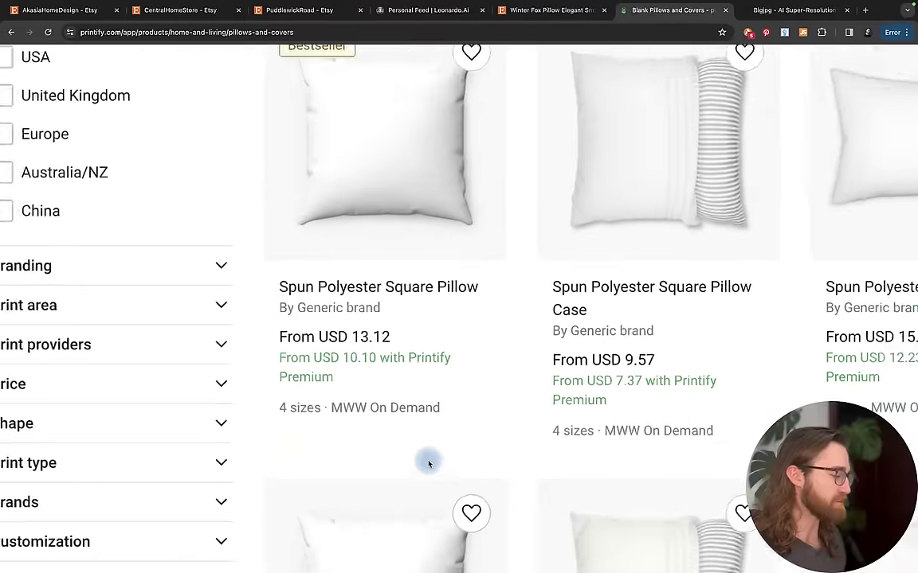
{"action": "scroll", "coordinate": [361, 351], "scroll_direction": "down", "scroll_amount": 5}
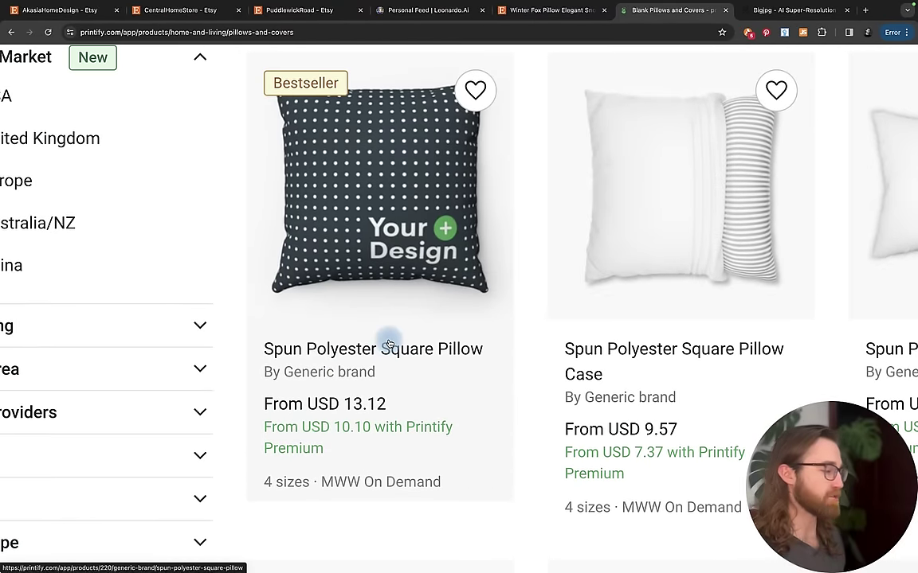
{"action": "scroll", "coordinate": [387, 344], "scroll_direction": "down", "scroll_amount": 3}
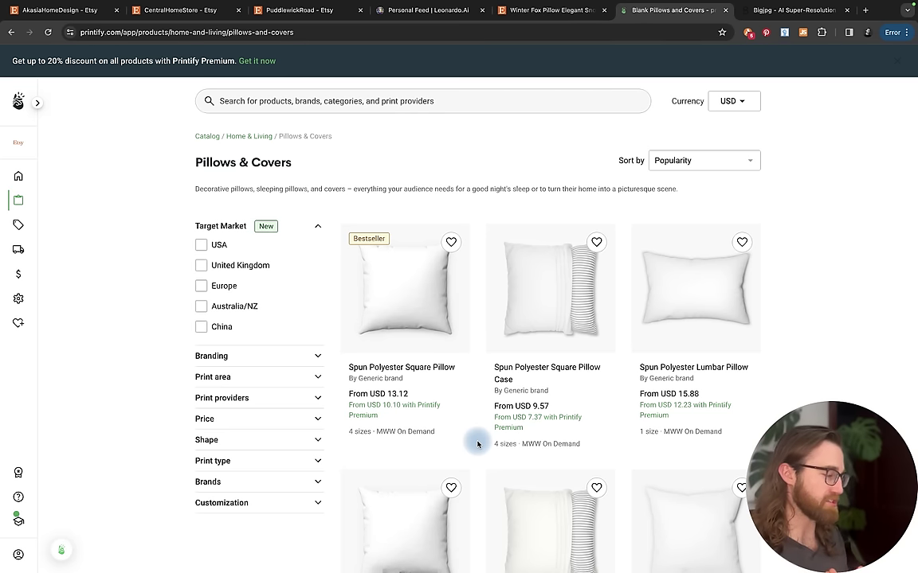
{"action": "key", "text": "alt+Left"}
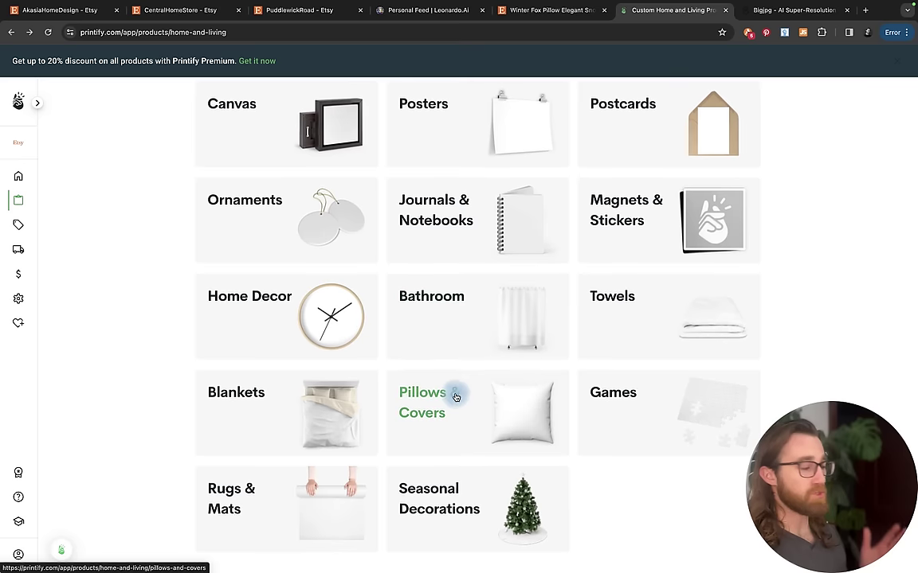
{"action": "left_click", "coordinate": [456, 398]}
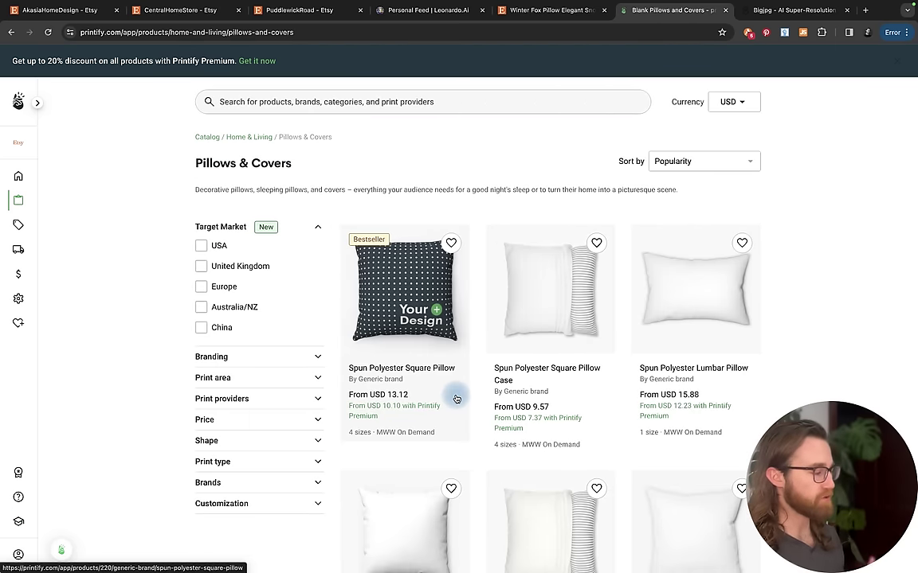
{"action": "scroll", "coordinate": [438, 263], "scroll_direction": "down", "scroll_amount": 3}
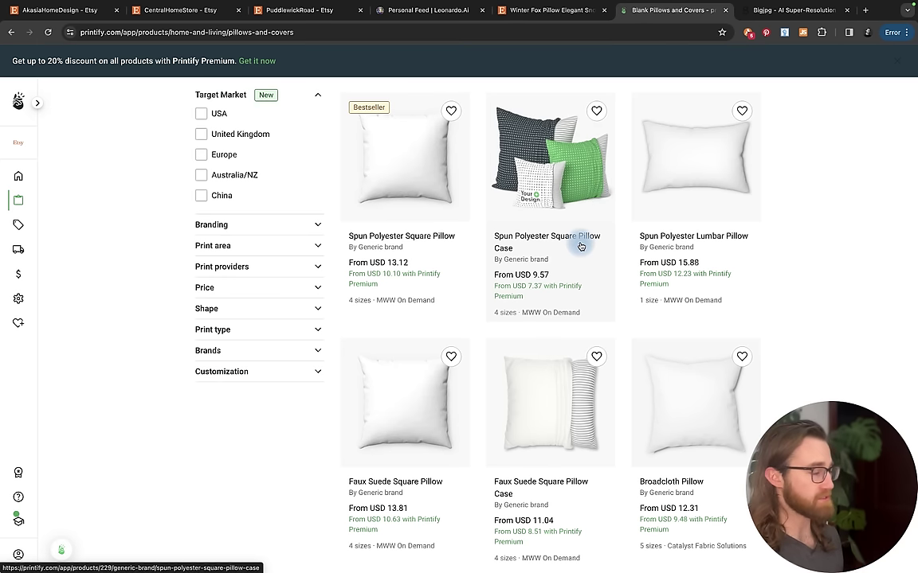
{"action": "scroll", "coordinate": [580, 246], "scroll_direction": "down", "scroll_amount": 2}
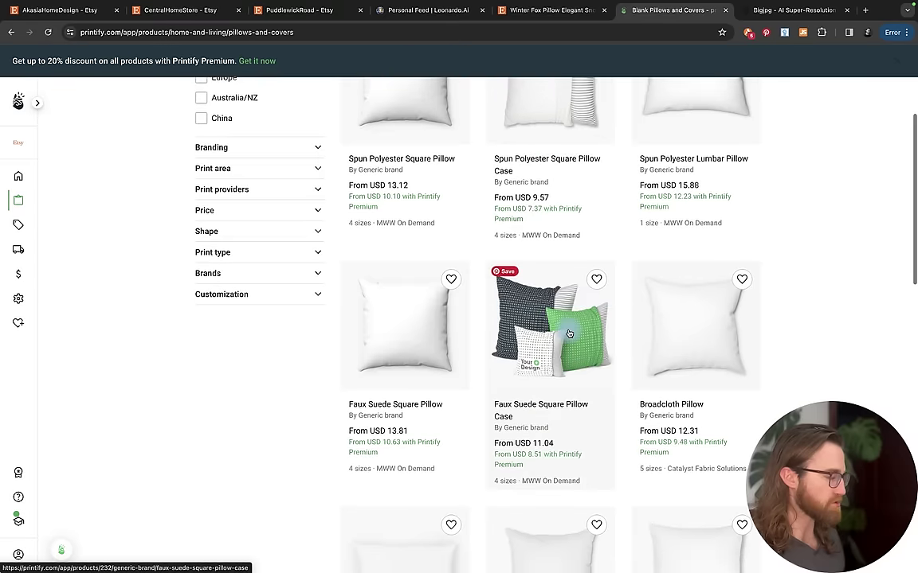
{"action": "scroll", "coordinate": [554, 374], "scroll_direction": "down", "scroll_amount": 5}
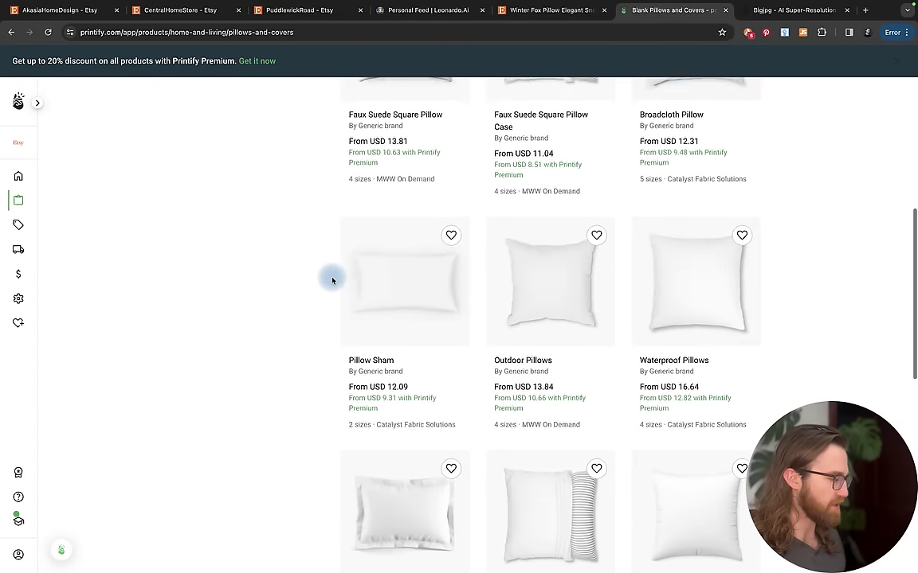
{"action": "scroll", "coordinate": [333, 280], "scroll_direction": "down", "scroll_amount": 2}
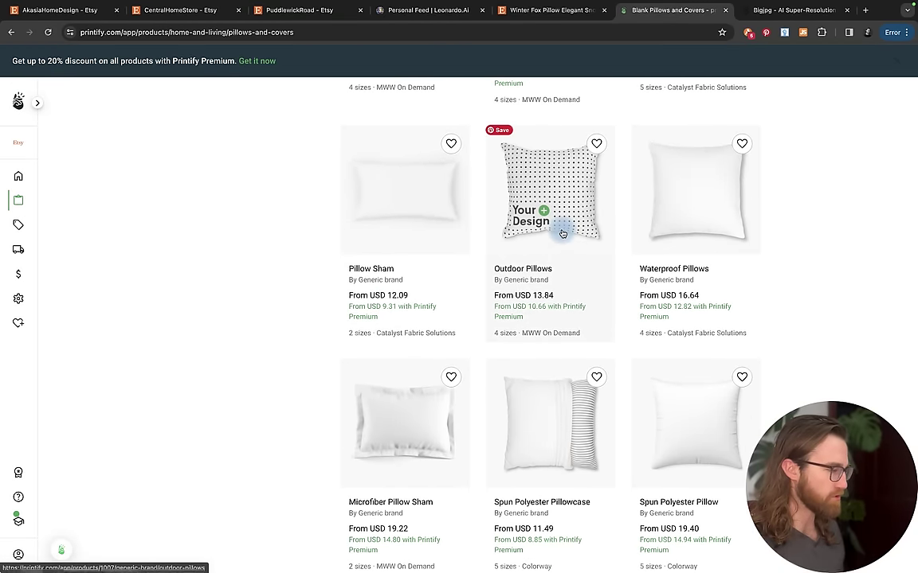
{"action": "scroll", "coordinate": [203, 366], "scroll_direction": "down", "scroll_amount": 3}
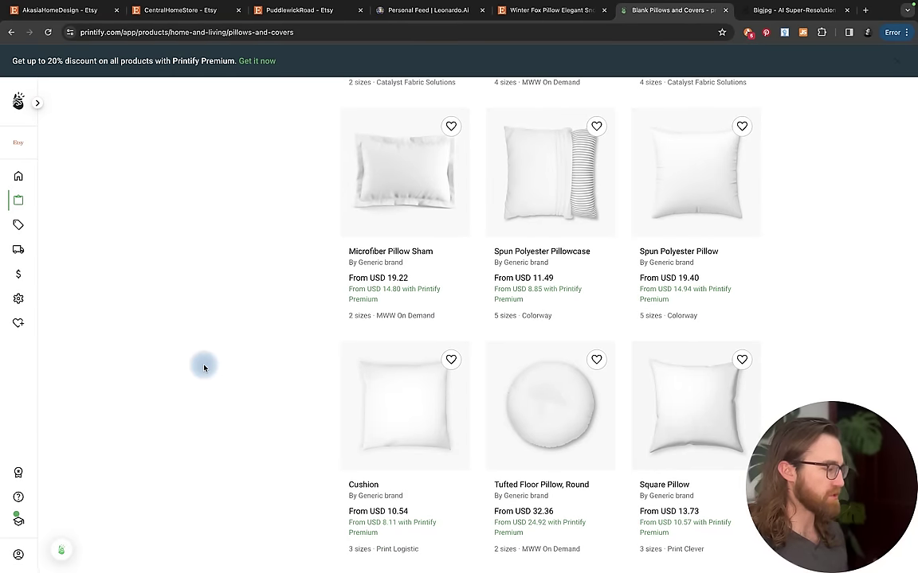
{"action": "scroll", "coordinate": [203, 367], "scroll_direction": "up", "scroll_amount": 10}
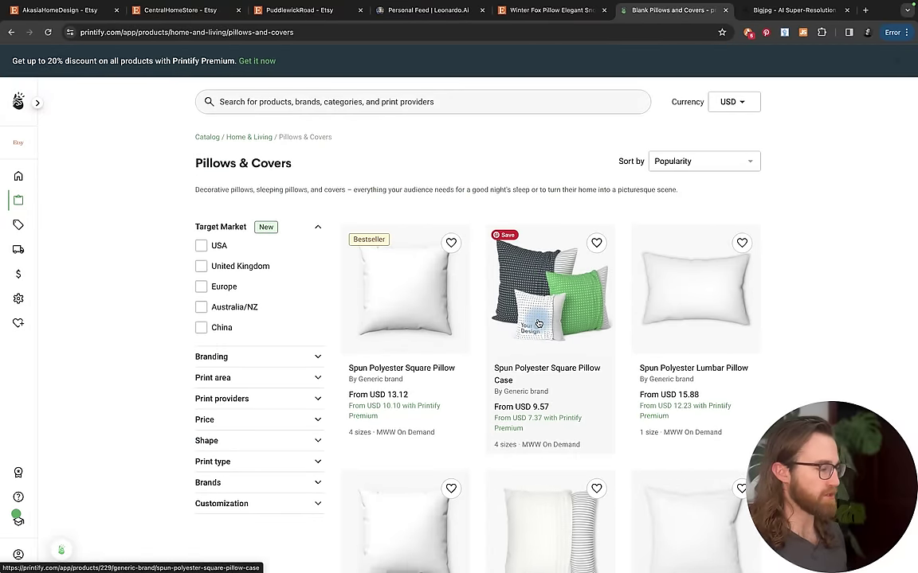
Open the Spun Polyester Square Pillow Case, check its production time, and start designing with MWW On Demand.
{"action": "left_click", "coordinate": [535, 319]}
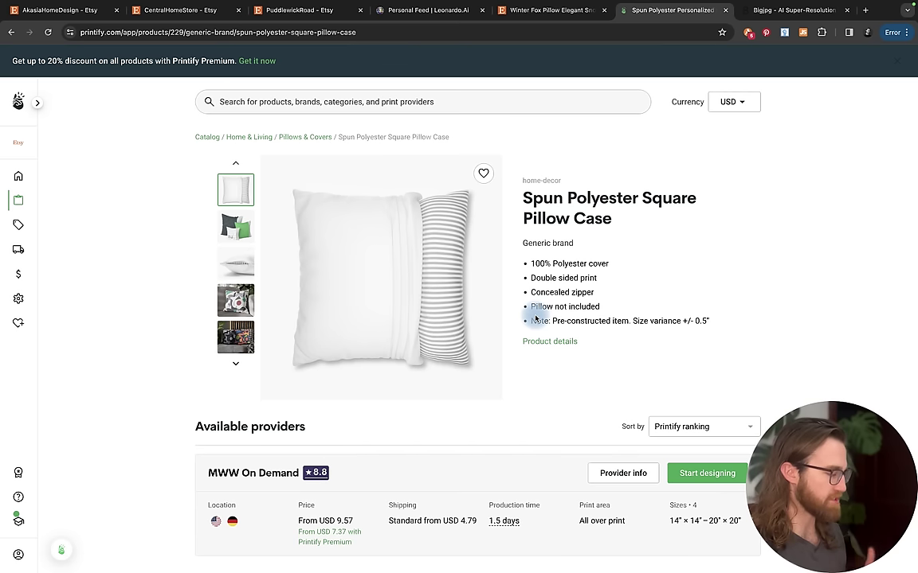
{"action": "scroll", "coordinate": [534, 317], "scroll_direction": "down", "scroll_amount": 3}
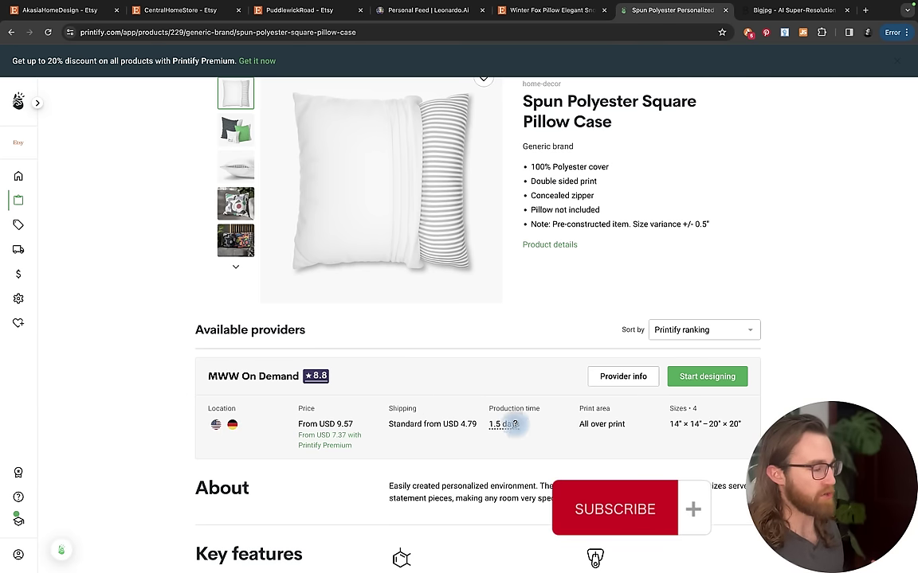
{"action": "mouse_move", "coordinate": [500, 428]}
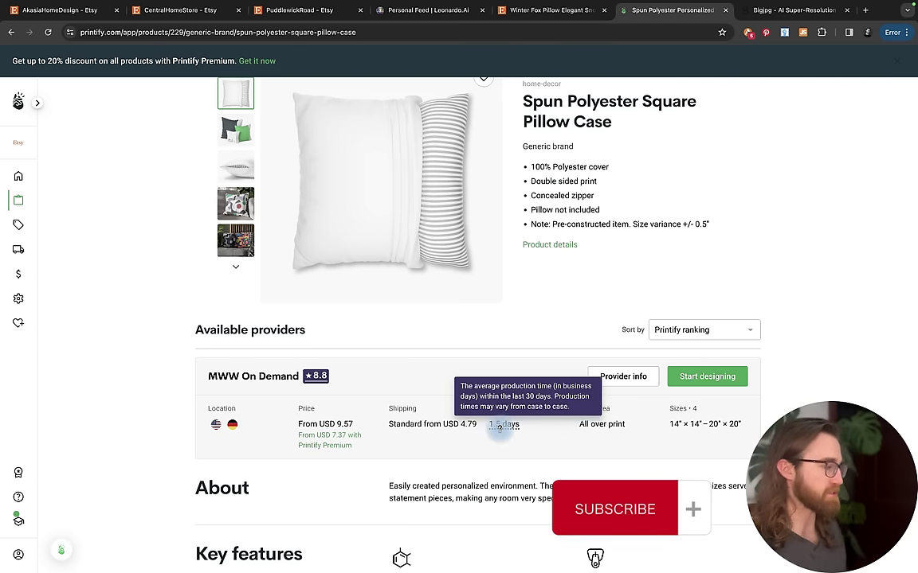
{"action": "left_click", "coordinate": [699, 378]}
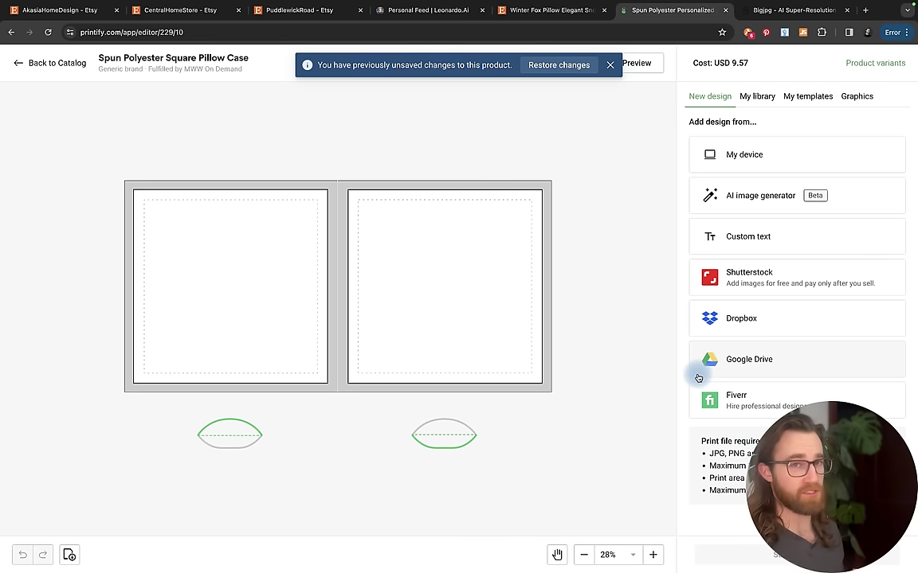
Place the winter fox image at the top of the left pillow panel, scaled to 57.53% (15.71 × 11.78 in).
{"action": "left_click_drag", "start_coordinate": [698, 377], "coordinate": [542, 401]}
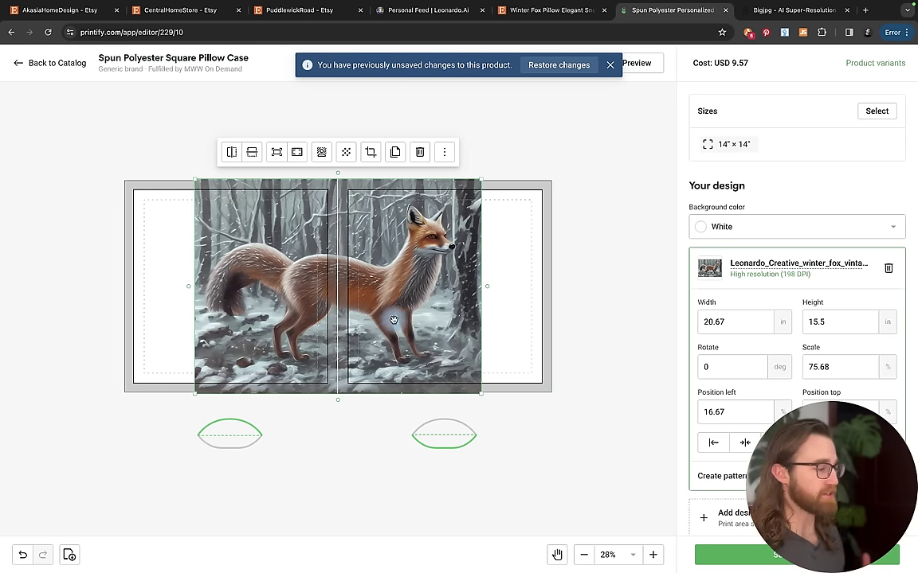
{"action": "left_click_drag", "start_coordinate": [396, 319], "coordinate": [329, 319]}
{"action": "mouse_move", "coordinate": [412, 184]}
{"action": "left_mouse_down"}
{"action": "mouse_move", "coordinate": [480, 172]}
{"action": "mouse_move", "coordinate": [418, 189]}
{"action": "left_mouse_up"}
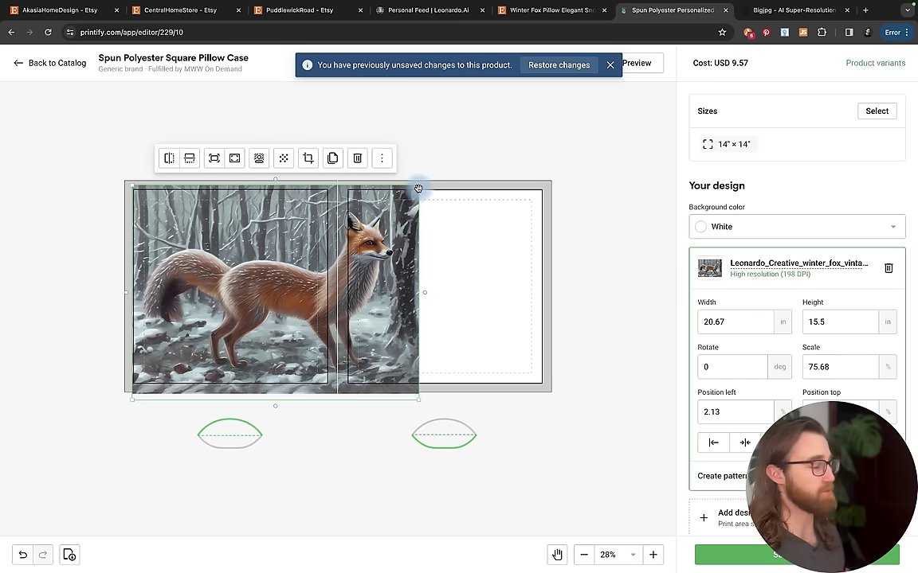
{"action": "left_click_drag", "start_coordinate": [415, 184], "coordinate": [313, 209]}
{"action": "left_click_drag", "start_coordinate": [270, 309], "coordinate": [265, 263]}
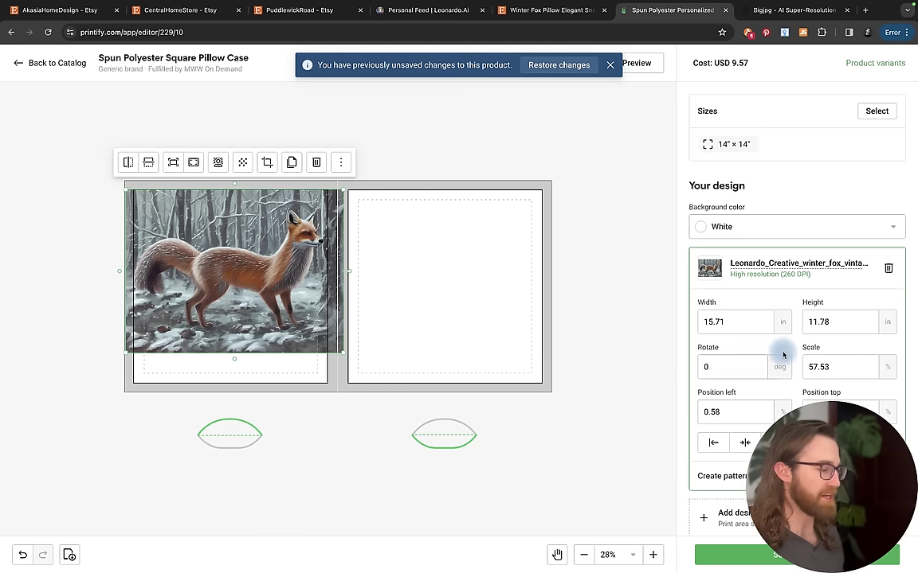
Duplicate the fox image and move an enlarged copy onto the right pillow panel.
{"action": "scroll", "coordinate": [778, 352], "scroll_direction": "down", "scroll_amount": 1}
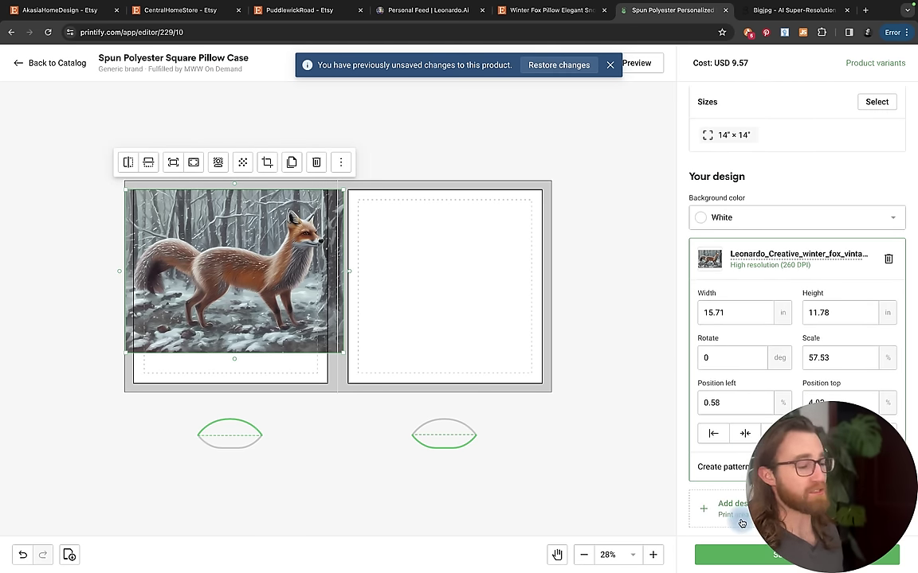
{"action": "scroll", "coordinate": [742, 523], "scroll_direction": "up", "scroll_amount": 5}
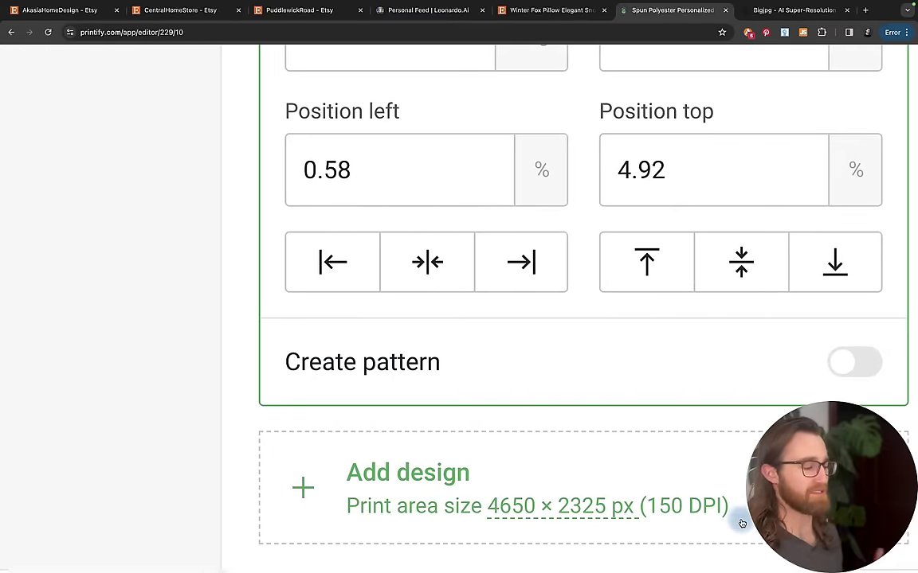
{"action": "scroll", "coordinate": [741, 523], "scroll_direction": "down", "scroll_amount": 5}
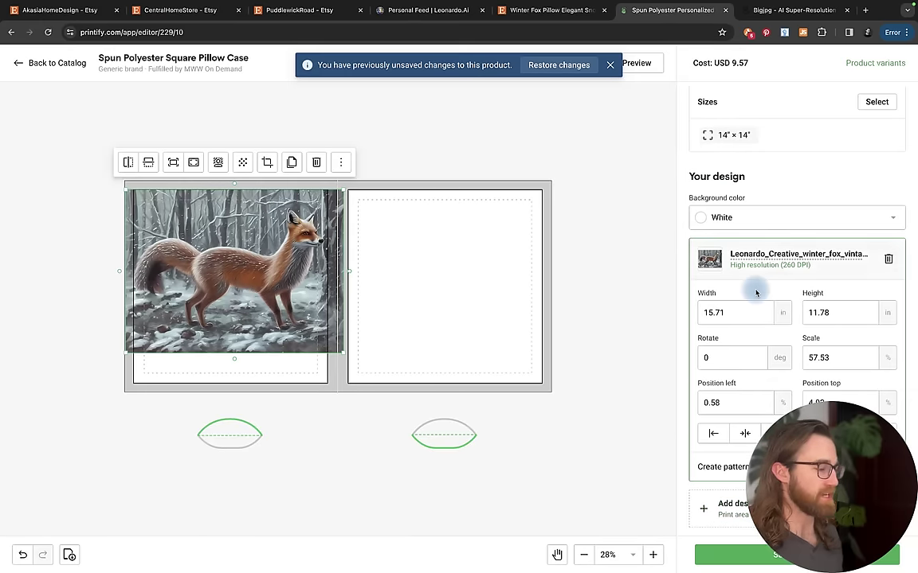
{"action": "scroll", "coordinate": [290, 163], "scroll_direction": "up", "scroll_amount": 1}
{"action": "scroll", "coordinate": [289, 162], "scroll_direction": "up", "scroll_amount": 3}
{"action": "left_click", "coordinate": [292, 164]}
{"action": "scroll", "coordinate": [343, 272], "scroll_direction": "down", "scroll_amount": 3}
{"action": "left_click_drag", "start_coordinate": [213, 312], "coordinate": [456, 297]}
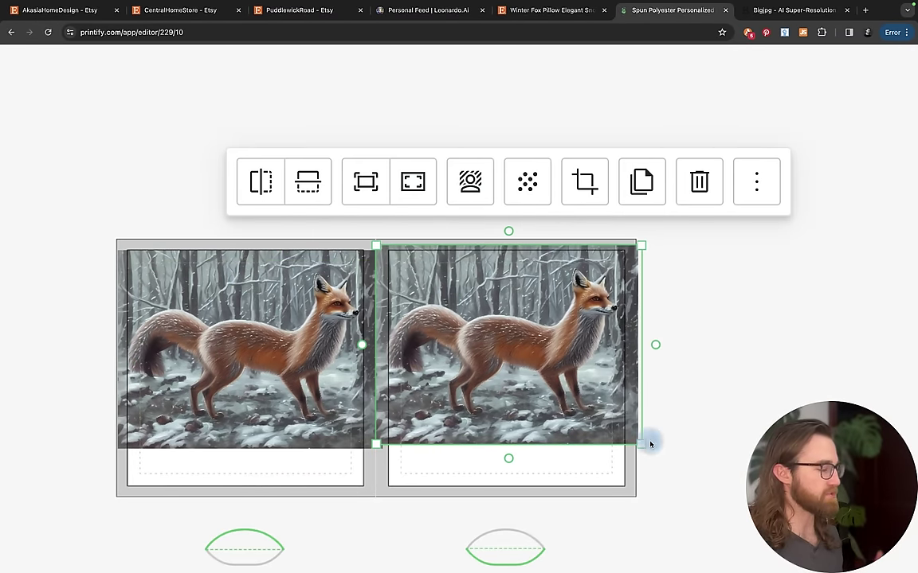
{"action": "left_click_drag", "start_coordinate": [645, 447], "coordinate": [708, 494]}
{"action": "left_click_drag", "start_coordinate": [566, 422], "coordinate": [504, 428]}
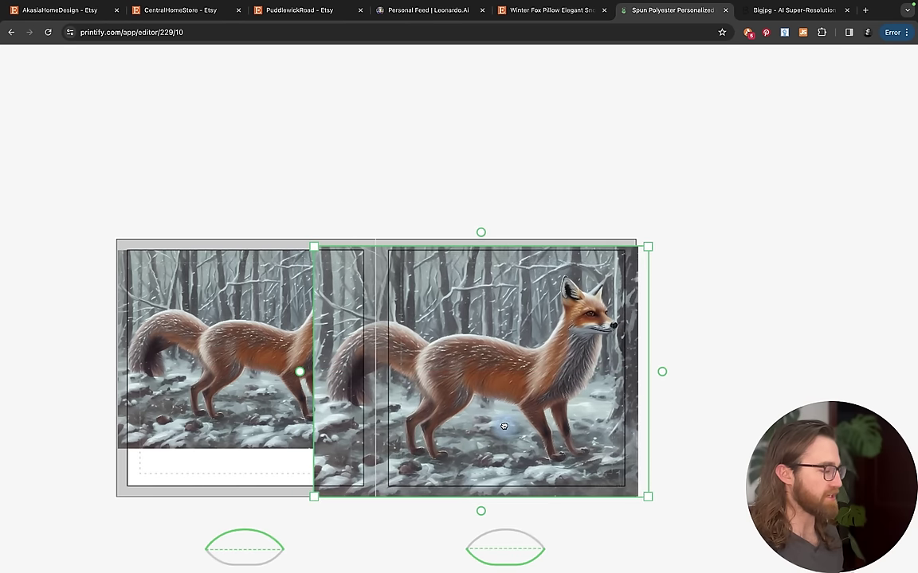
Delete the original fox and stretch the copy across both panels, head on the right.
{"action": "left_click", "coordinate": [265, 369]}
{"action": "key", "text": "Delete"}
{"action": "left_click", "coordinate": [401, 352]}
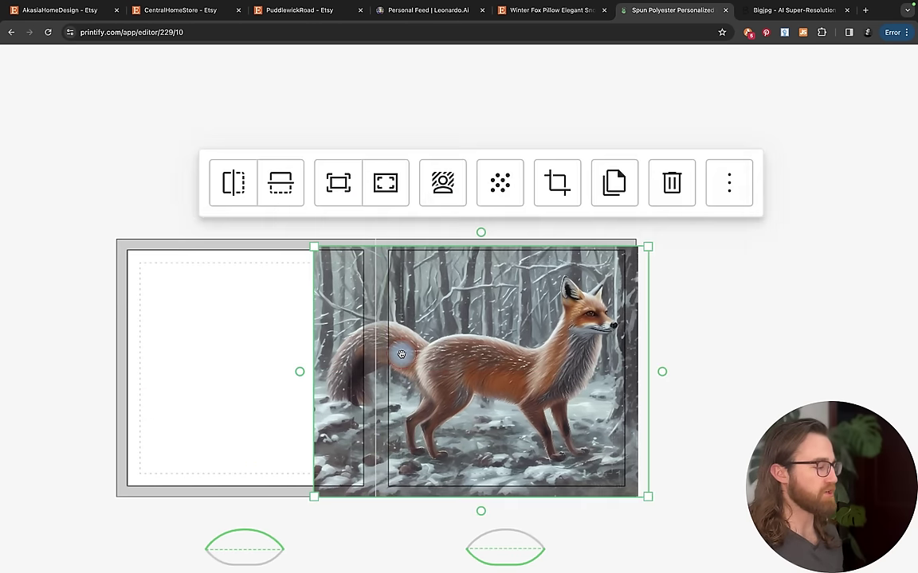
{"action": "left_click_drag", "start_coordinate": [308, 253], "coordinate": [111, 246]}
{"action": "left_click_drag", "start_coordinate": [353, 377], "coordinate": [340, 437]}
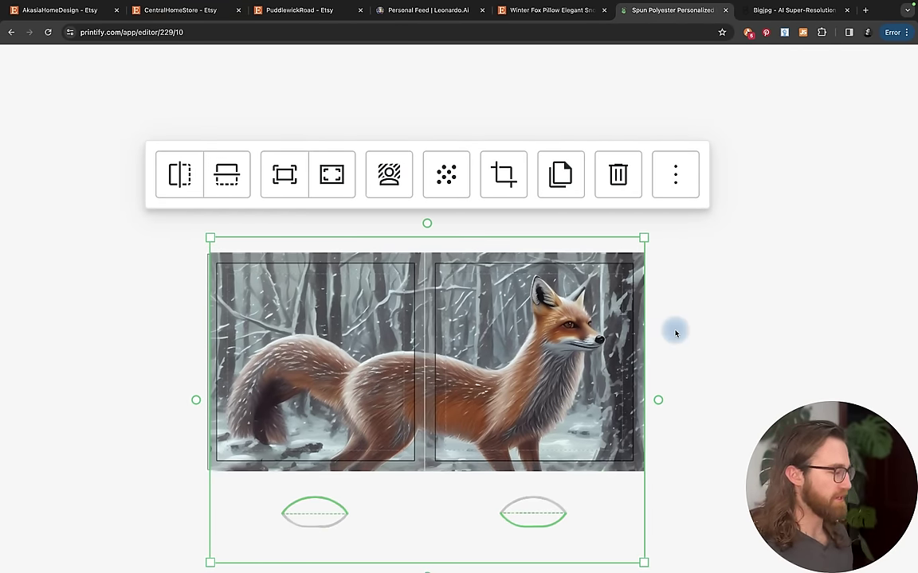
{"action": "scroll", "coordinate": [675, 333], "scroll_direction": "down", "scroll_amount": 5}
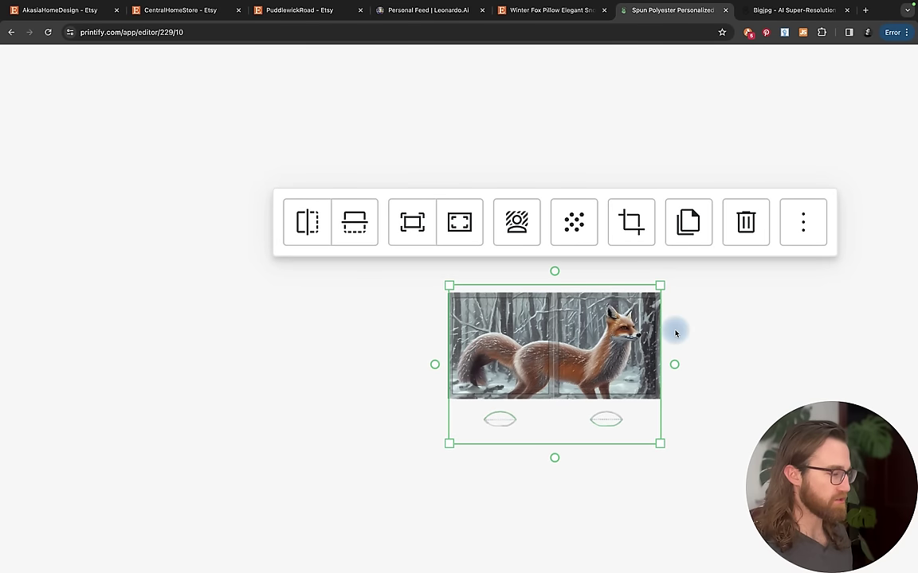
{"action": "left_click", "coordinate": [714, 327]}
{"action": "scroll", "coordinate": [717, 329], "scroll_direction": "up", "scroll_amount": 3}
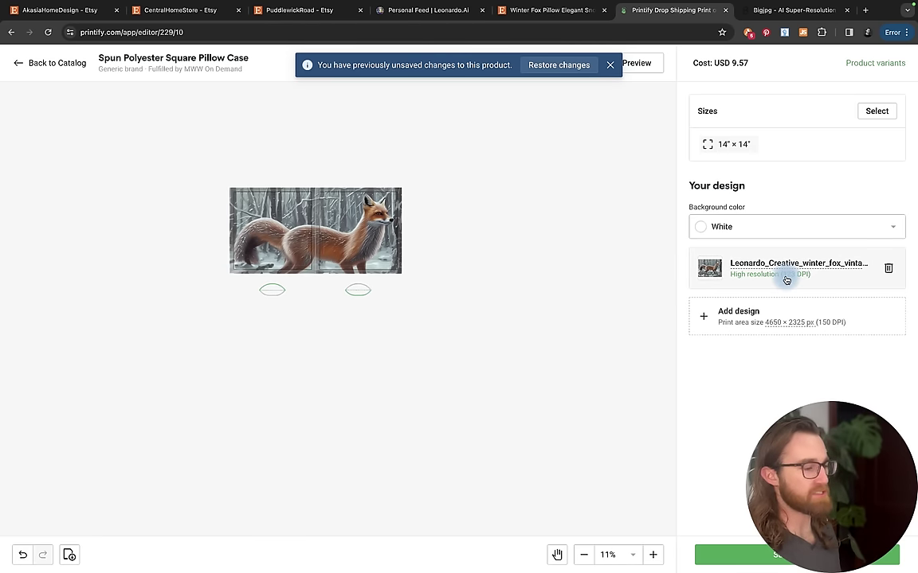
{"action": "scroll", "coordinate": [784, 277], "scroll_direction": "up", "scroll_amount": 5, "text": "ctrl"}
{"action": "scroll", "coordinate": [786, 278], "scroll_direction": "down", "scroll_amount": 5, "text": "ctrl"}
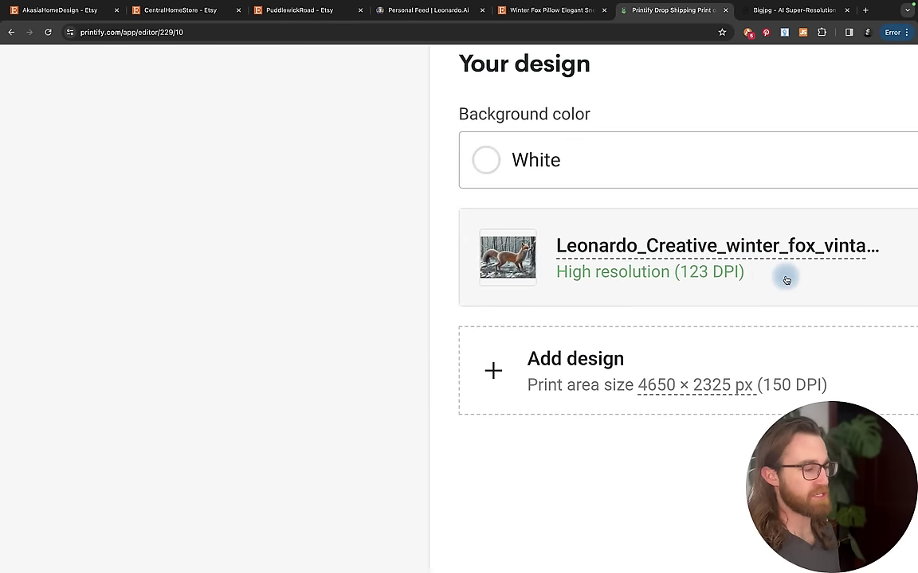
{"action": "scroll", "coordinate": [786, 280], "scroll_direction": "down", "scroll_amount": 2, "text": "ctrl"}
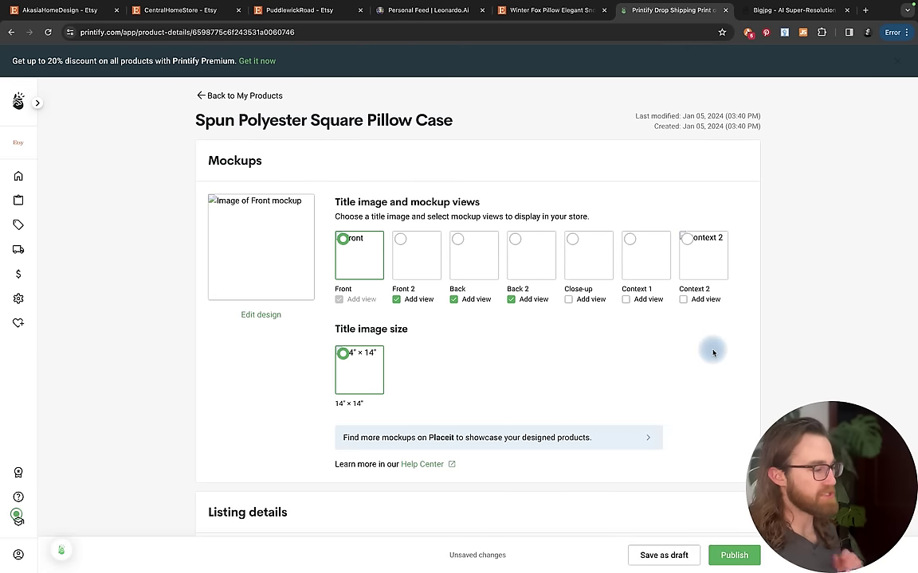
{"action": "scroll", "coordinate": [526, 338], "scroll_direction": "down", "scroll_amount": 3}
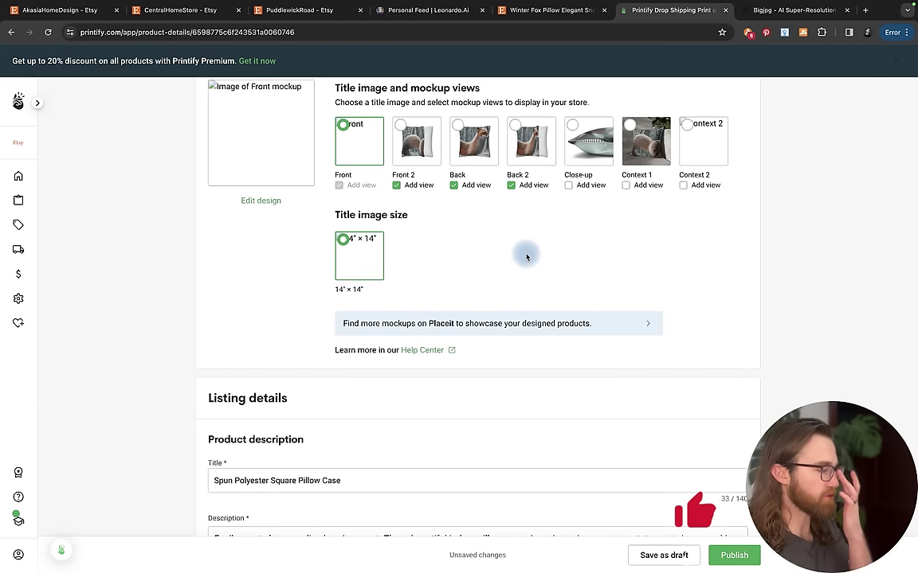
{"action": "scroll", "coordinate": [526, 255], "scroll_direction": "down", "scroll_amount": 1}
{"action": "scroll", "coordinate": [527, 257], "scroll_direction": "down", "scroll_amount": 1}
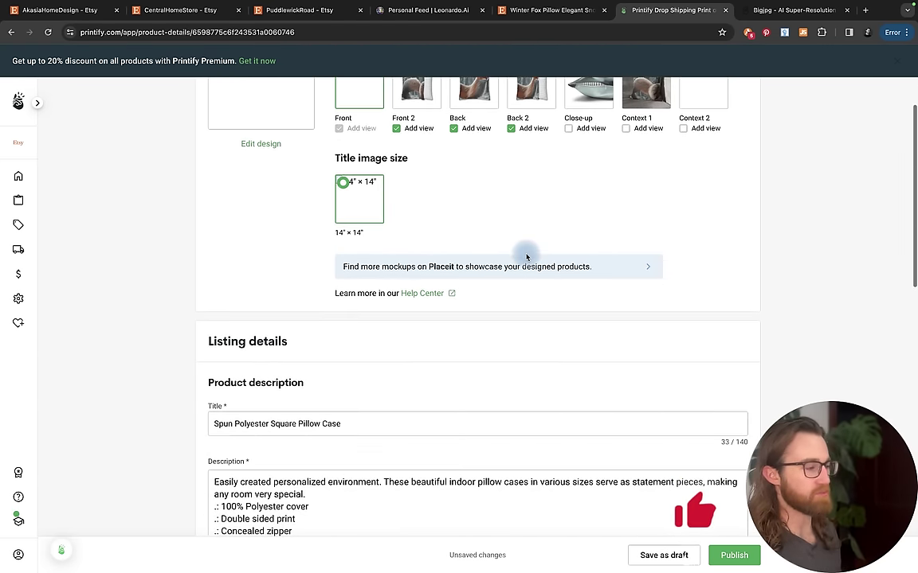
{"action": "scroll", "coordinate": [527, 257], "scroll_direction": "up", "scroll_amount": 2}
{"action": "scroll", "coordinate": [526, 257], "scroll_direction": "down", "scroll_amount": 1}
{"action": "scroll", "coordinate": [527, 258], "scroll_direction": "down", "scroll_amount": 8}
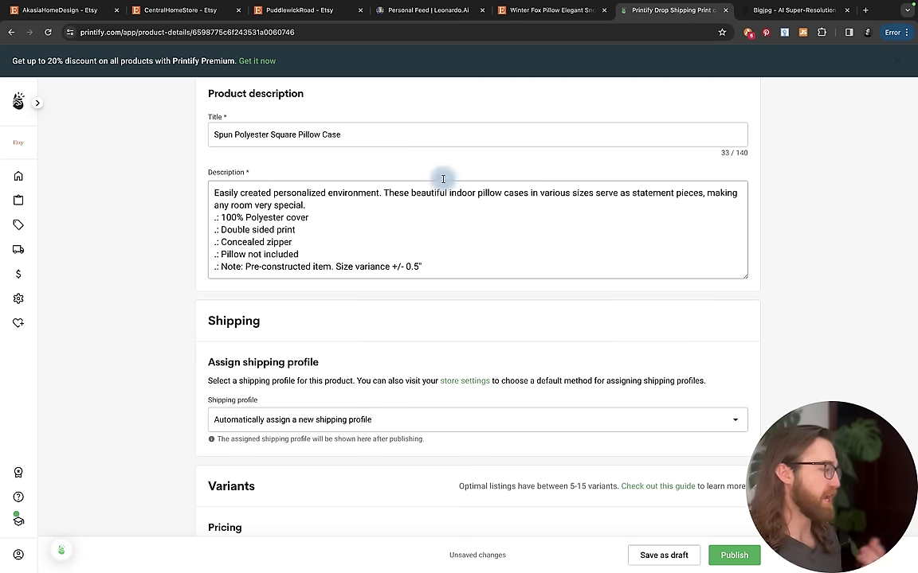
Switch to the CentralHomeStore Etsy shop and browse its $10.85 pillow case listings.
{"action": "left_click", "coordinate": [160, 11]}
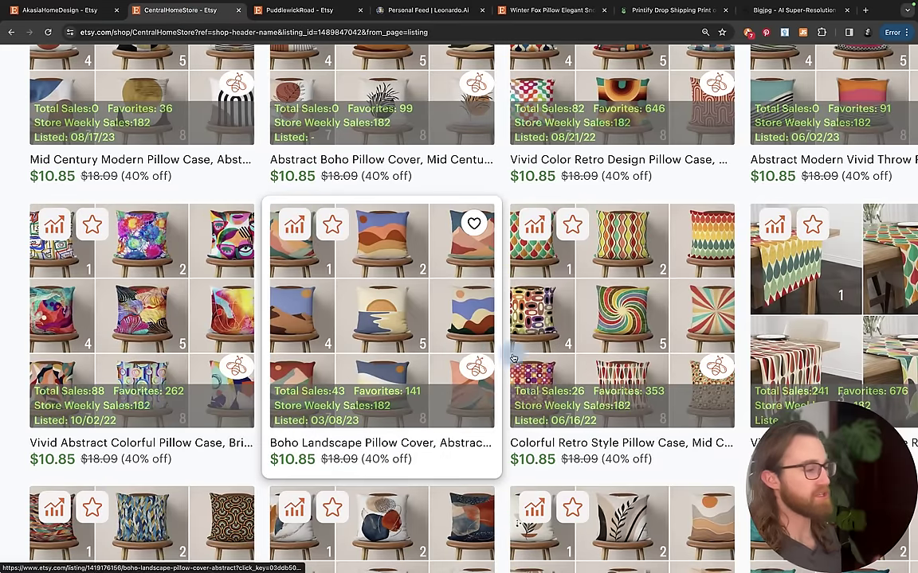
{"action": "scroll", "coordinate": [587, 353], "scroll_direction": "down", "scroll_amount": 5}
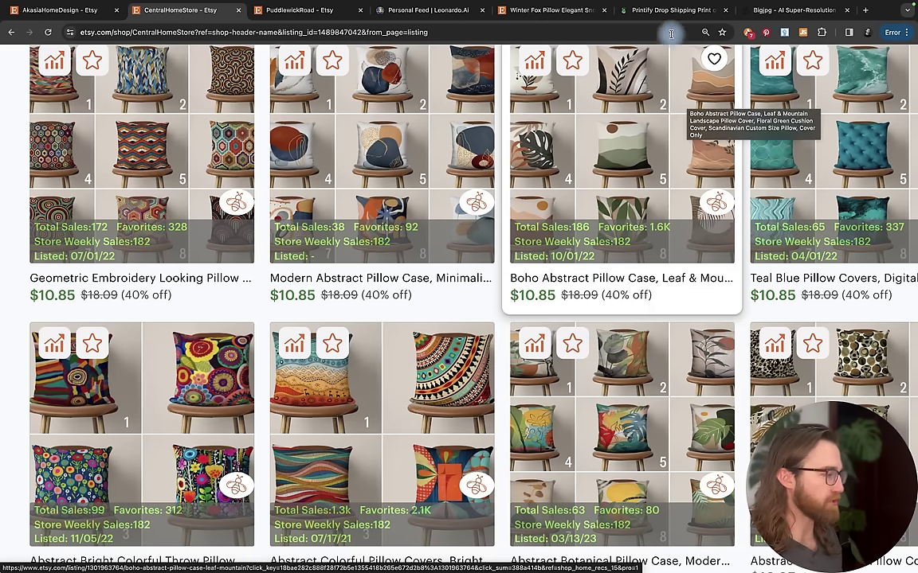
Clear the default 'Spun Polyester Square Pillow Case' title from the Printify product.
{"action": "left_click", "coordinate": [667, 10]}
{"action": "left_click", "coordinate": [341, 136]}
{"action": "triple_click", "coordinate": [332, 133]}
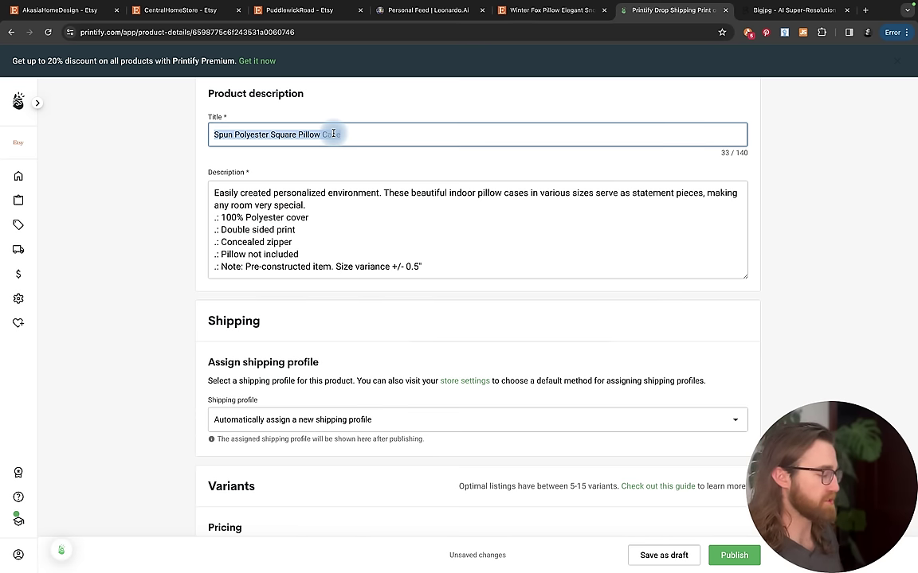
{"action": "key", "text": "BackSpace"}
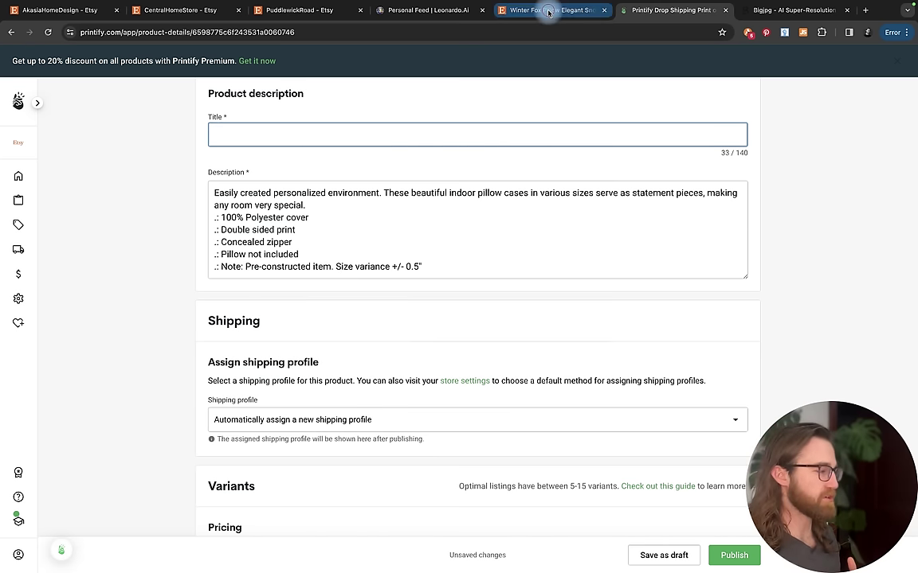
View the competing Winter Fox Pillow Etsy listing's sales details and EtsyHunt product tags.
{"action": "left_click", "coordinate": [500, 11]}
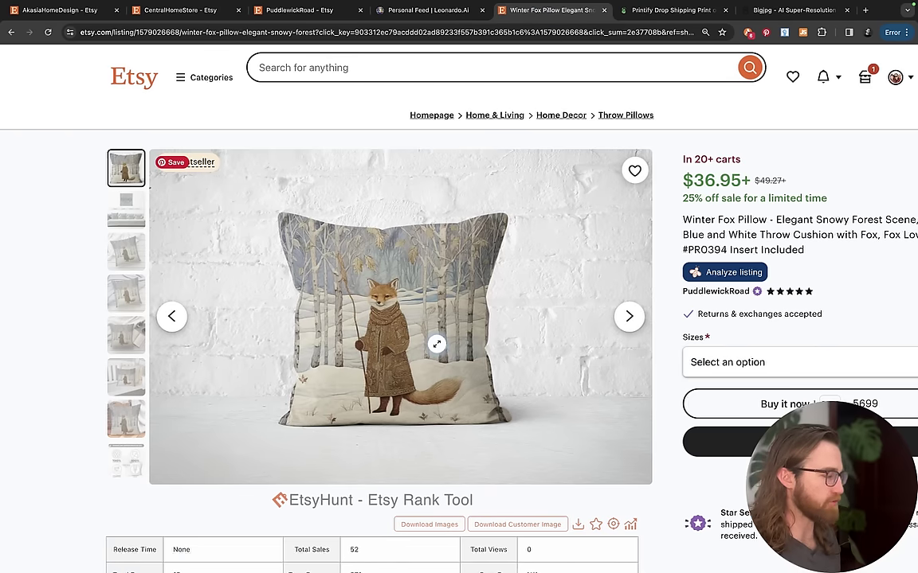
{"action": "scroll", "coordinate": [436, 346], "scroll_direction": "right", "scroll_amount": 3}
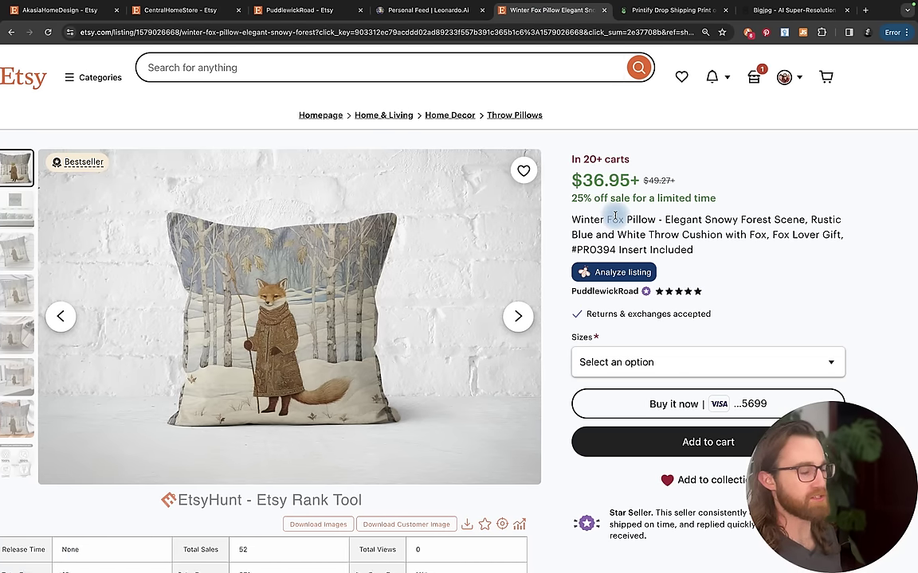
{"action": "scroll", "coordinate": [615, 216], "scroll_direction": "down", "scroll_amount": 1}
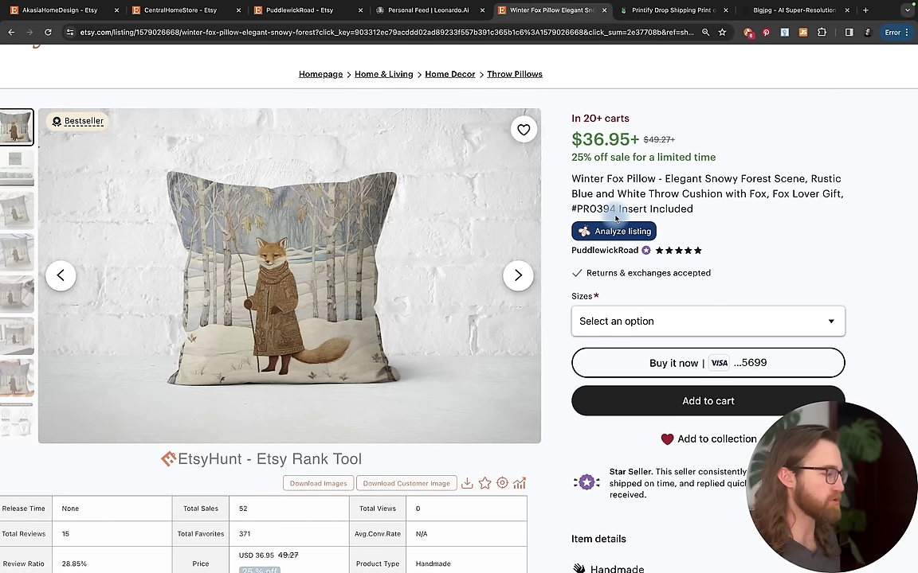
{"action": "scroll", "coordinate": [614, 218], "scroll_direction": "down", "scroll_amount": 5}
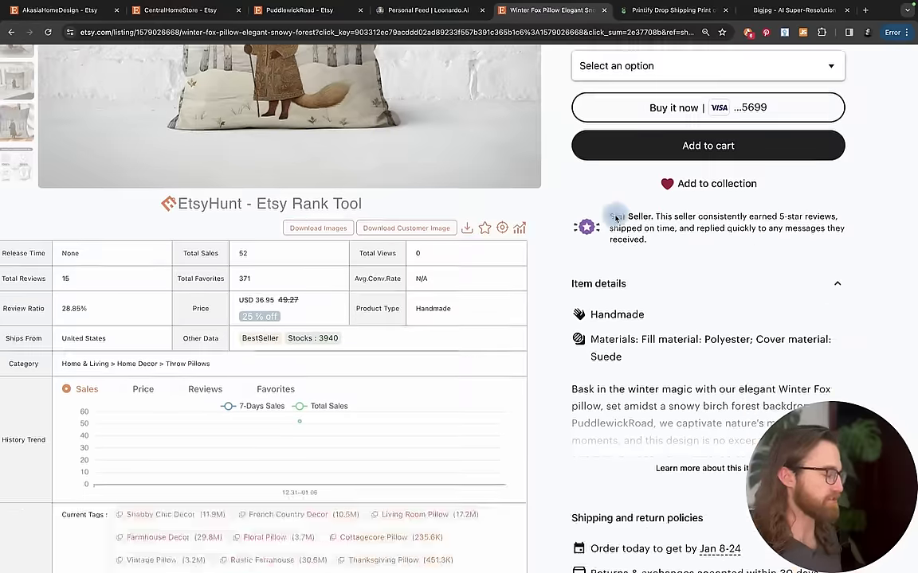
{"action": "scroll", "coordinate": [615, 219], "scroll_direction": "down", "scroll_amount": 5}
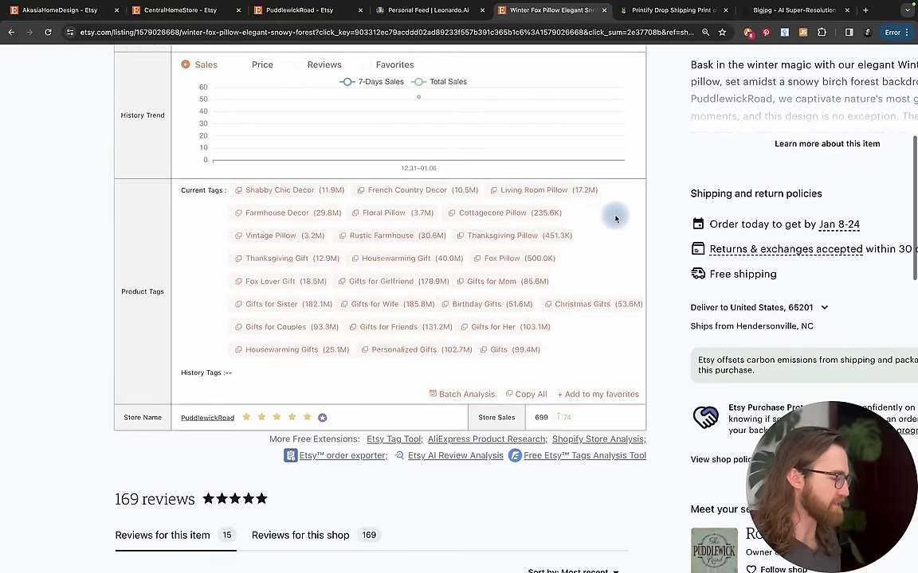
{"action": "scroll", "coordinate": [615, 218], "scroll_direction": "up", "scroll_amount": 3}
{"action": "scroll", "coordinate": [615, 218], "scroll_direction": "up", "scroll_amount": 2}
{"action": "scroll", "coordinate": [615, 218], "scroll_direction": "down", "scroll_amount": 5}
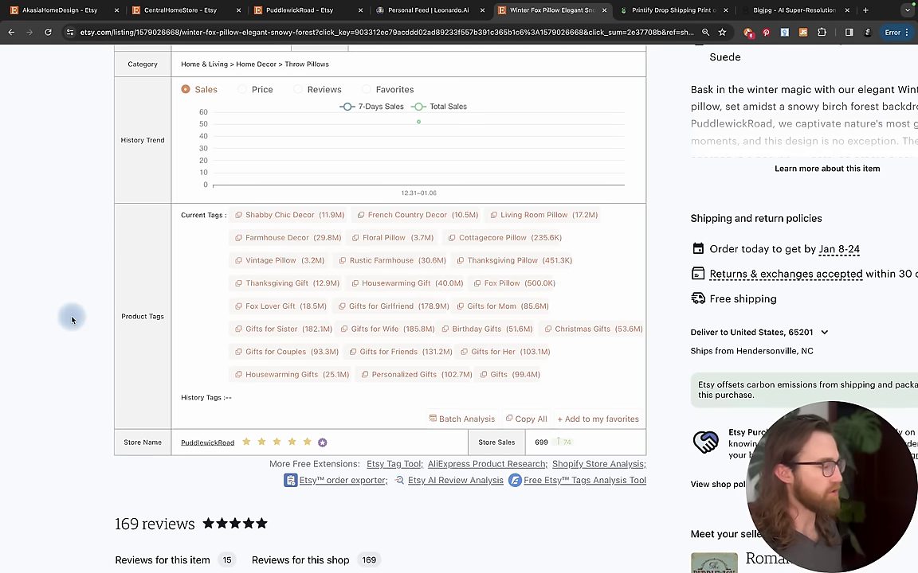
{"action": "scroll", "coordinate": [72, 319], "scroll_direction": "up", "scroll_amount": 5}
Paste the title 'Snowy Fox Pillow, Pillow for Fox Lovers, Gift for Mom, Housewarming Gift, Blue and White Pillow'.
{"action": "left_click", "coordinate": [668, 11]}
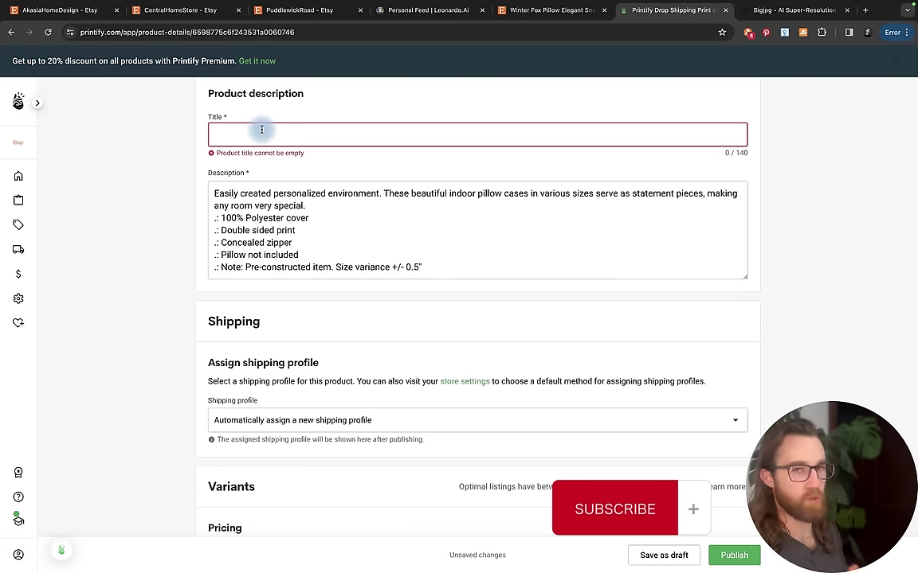
{"action": "type", "text": "Snowy Fox Pillow,"}
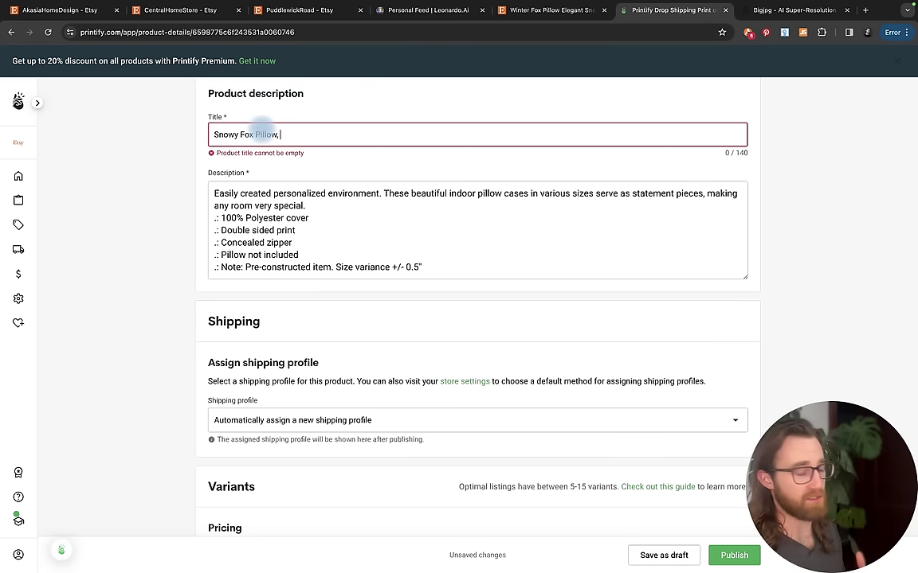
{"action": "type", "text": "Pillow for Fox Lovers, Gift for Mom, Housewarming Gift, Blue and White Pillow"}
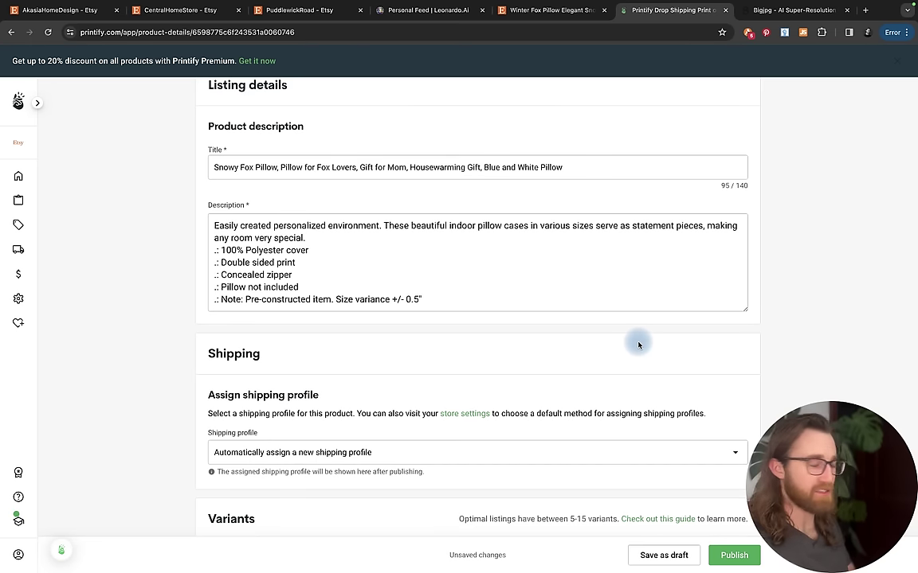
Add a blank line between the description's intro paragraph and its bullet list.
{"action": "scroll", "coordinate": [638, 344], "scroll_direction": "down", "scroll_amount": 2}
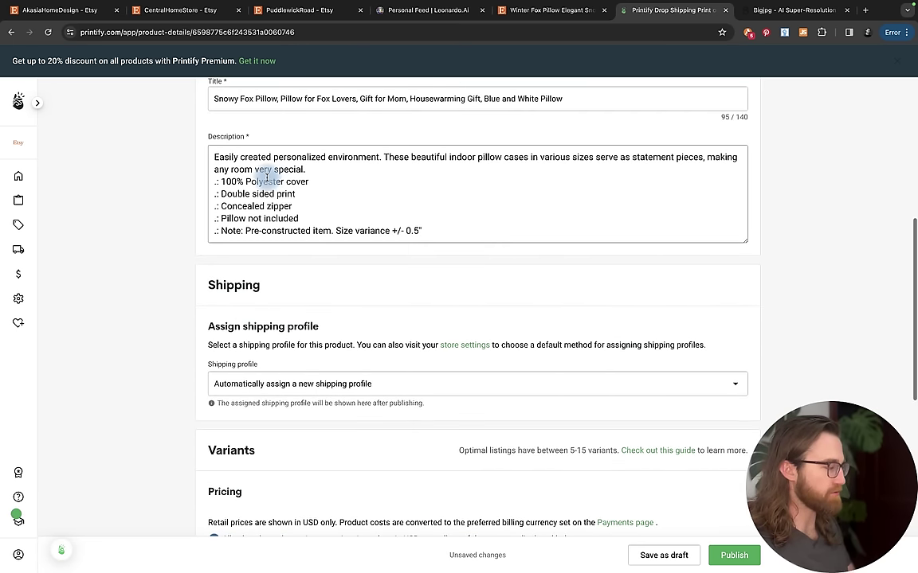
{"action": "left_click_drag", "start_coordinate": [309, 182], "coordinate": [285, 180]}
{"action": "left_click", "coordinate": [307, 169]}
{"action": "key", "text": "Return"}
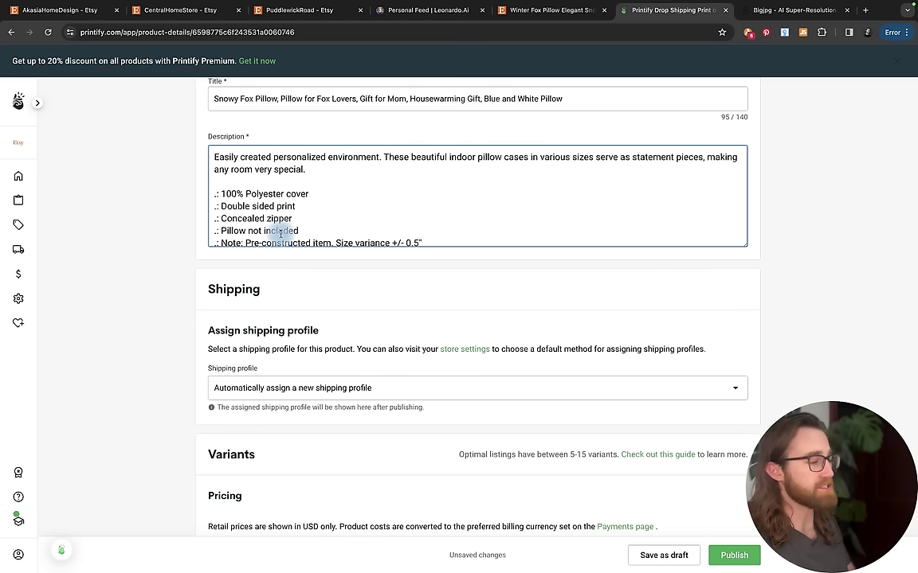
Start the description with the sentence 'Great gift for fox lover!'.
{"action": "double_click", "coordinate": [279, 170]}
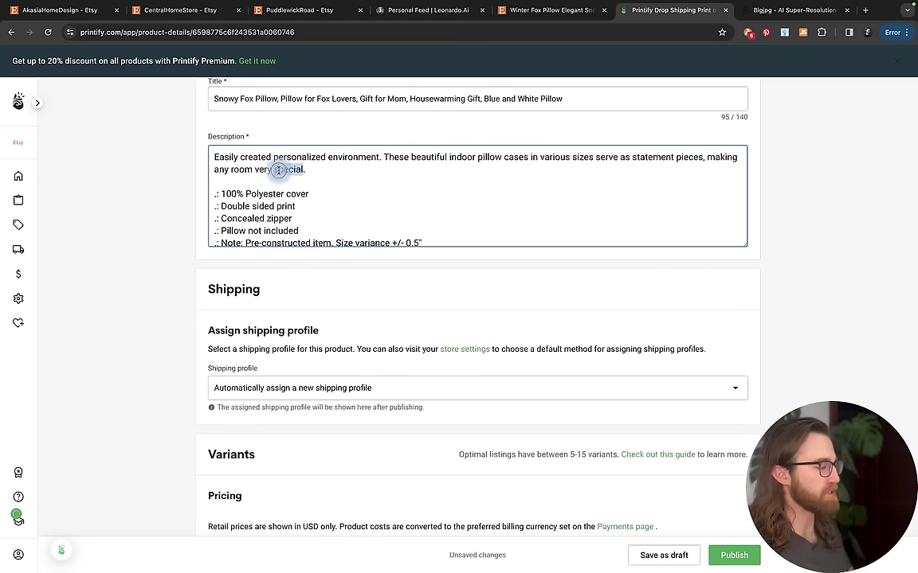
{"action": "left_click", "coordinate": [212, 159]}
{"action": "type", "text": "Great gift for fox lover!"}
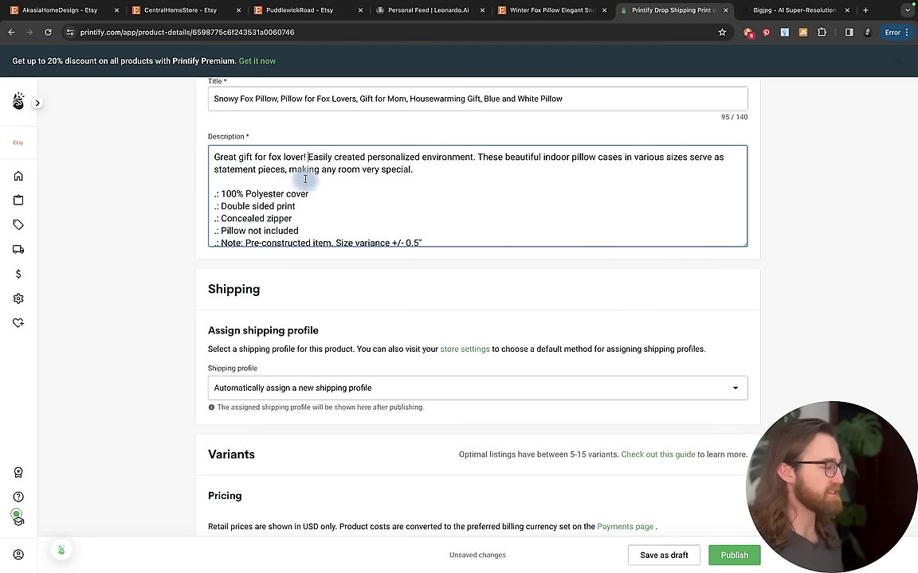
{"action": "triple_click", "coordinate": [330, 97]}
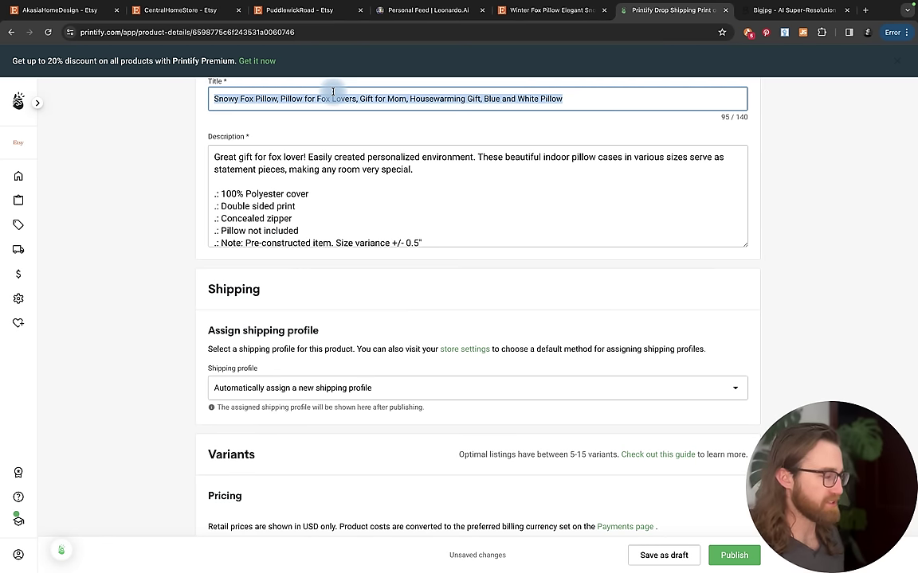
{"action": "scroll", "coordinate": [301, 169], "scroll_direction": "down", "scroll_amount": 1}
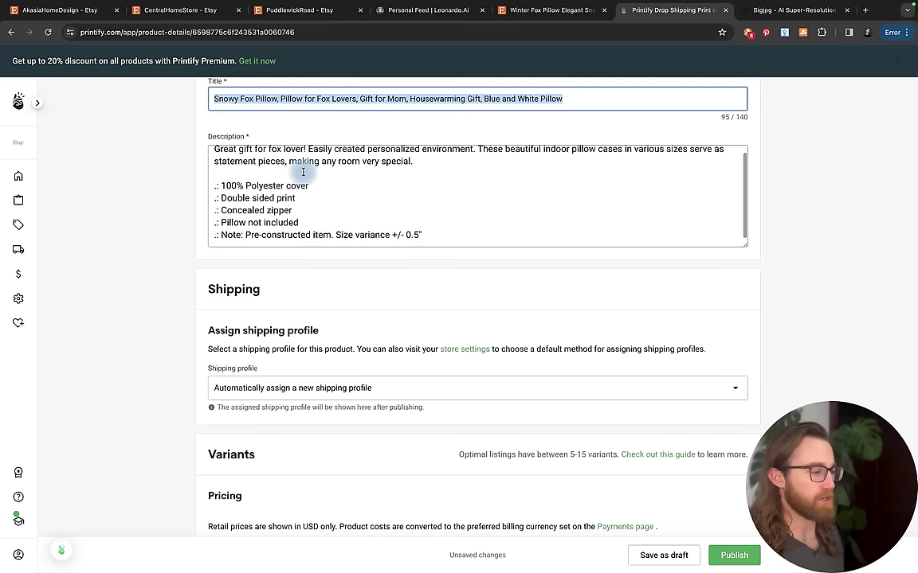
{"action": "scroll", "coordinate": [303, 172], "scroll_direction": "down", "scroll_amount": 1}
{"action": "scroll", "coordinate": [302, 172], "scroll_direction": "down", "scroll_amount": 3}
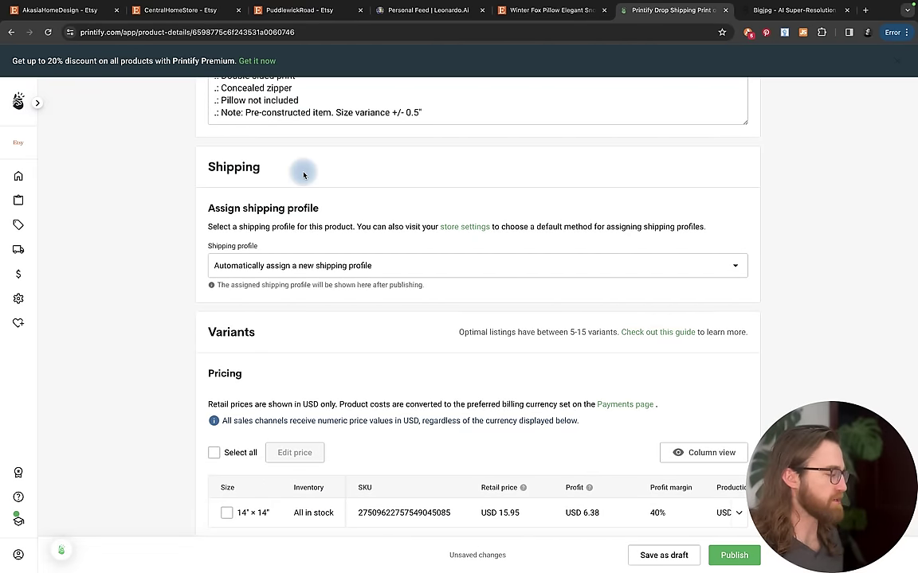
{"action": "scroll", "coordinate": [303, 175], "scroll_direction": "down", "scroll_amount": 2}
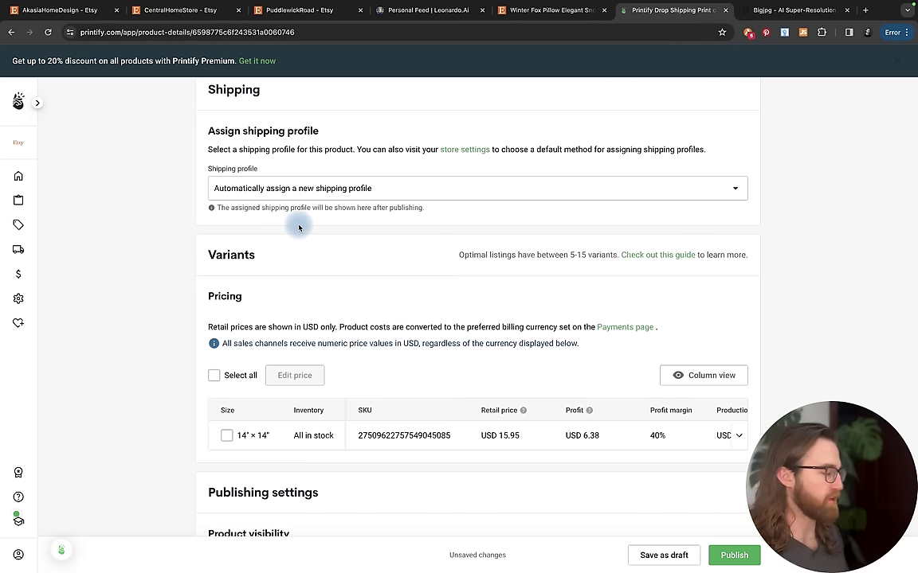
{"action": "scroll", "coordinate": [298, 229], "scroll_direction": "down", "scroll_amount": 3}
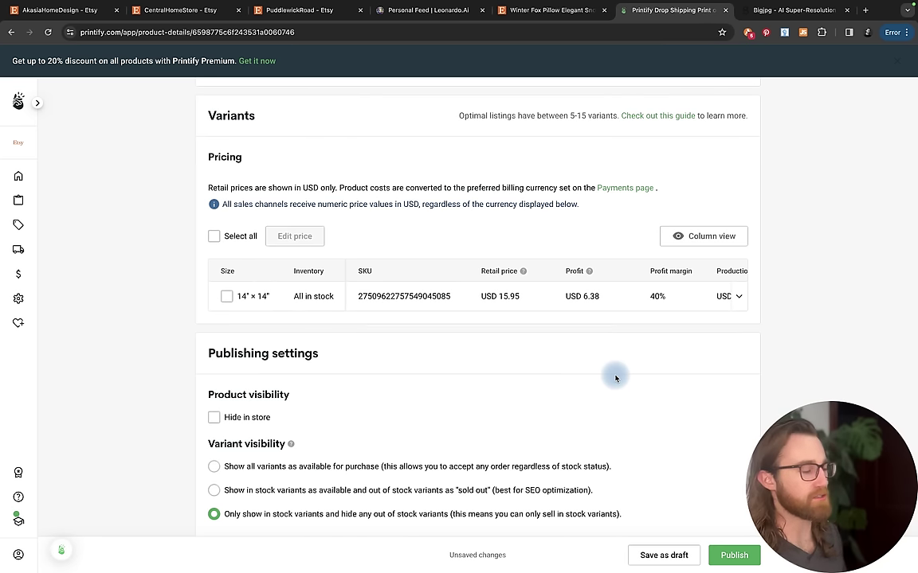
Set the 14" × 14" variant's profit margin to 50%, then its retail price to 19.95.
{"action": "left_click", "coordinate": [661, 295]}
{"action": "type", "text": "50"}
{"action": "key", "text": "Return"}
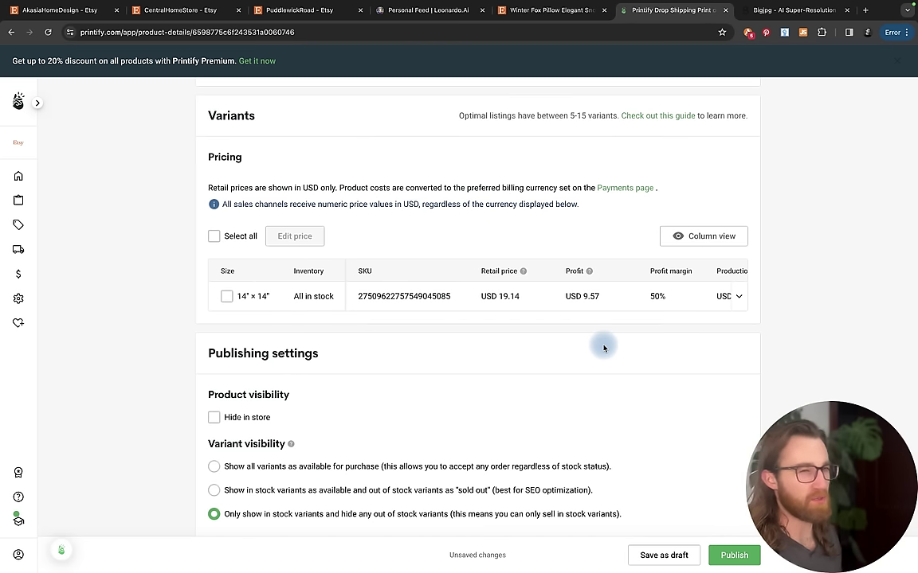
{"action": "left_click", "coordinate": [522, 297]}
{"action": "key", "text": "BackSpace"}
{"action": "key", "text": "BackSpace"}
{"action": "key", "text": "BackSpace"}
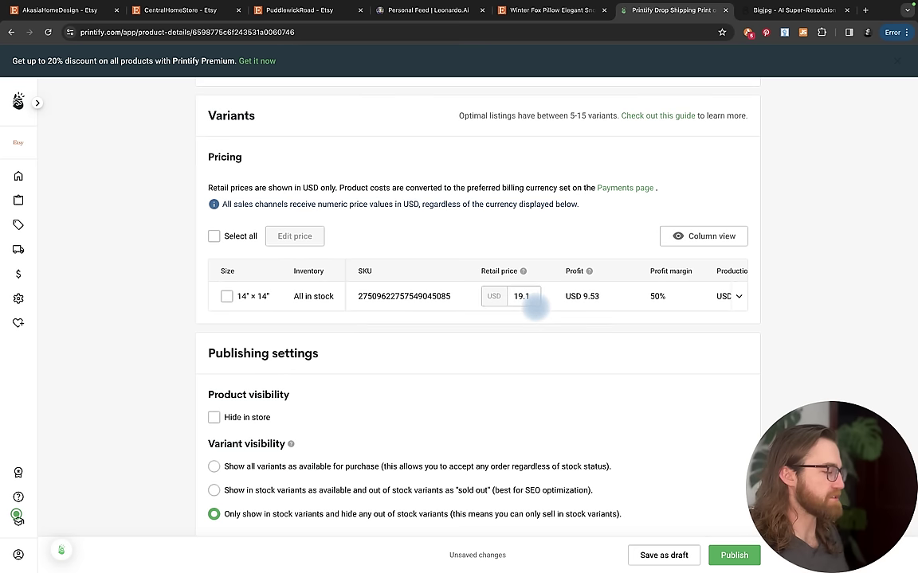
{"action": "type", "text": ".95"}
{"action": "left_click", "coordinate": [568, 342]}
{"action": "left_click", "coordinate": [529, 307]}
{"action": "scroll", "coordinate": [522, 303], "scroll_direction": "up", "scroll_amount": 5}
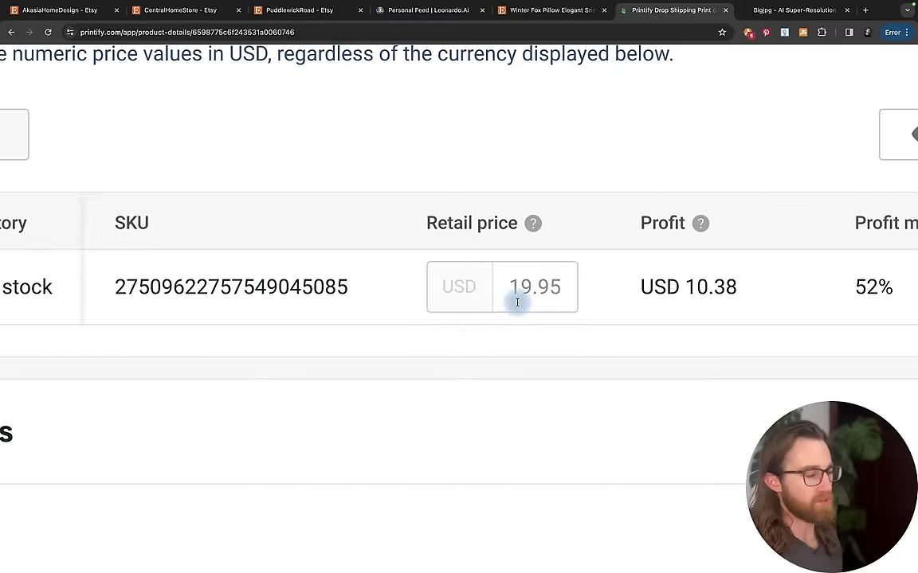
{"action": "left_click", "coordinate": [549, 356]}
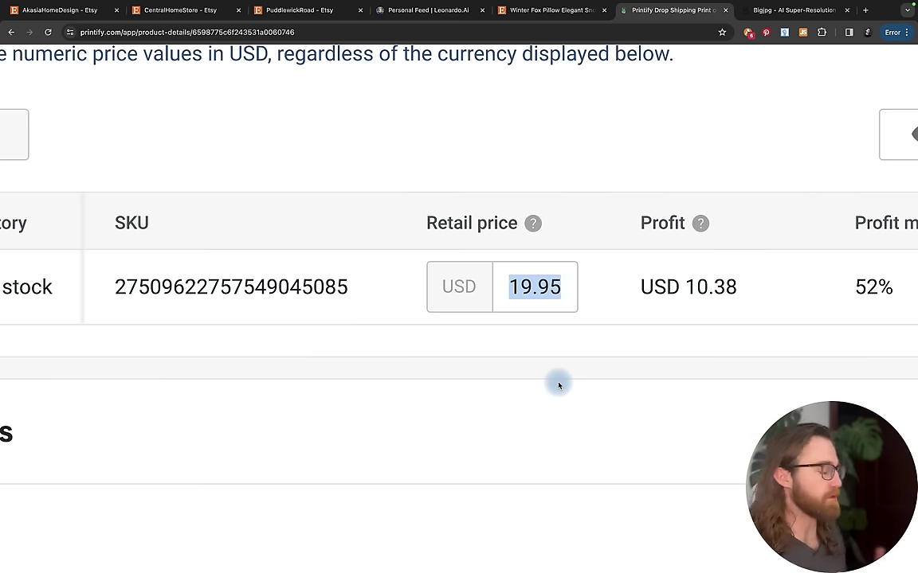
Re-enter the retail price, settling on USD 19.95 for USD 10.38 profit at 52% margin.
{"action": "left_click", "coordinate": [557, 290]}
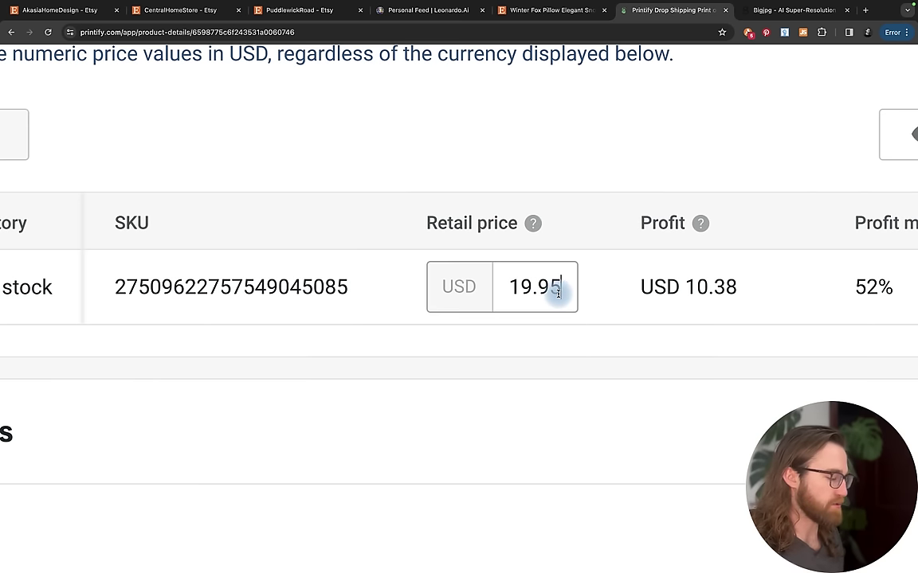
{"action": "key", "text": "BackSpace"}
{"action": "type", "text": "9"}
{"action": "key", "text": "BackSpace"}
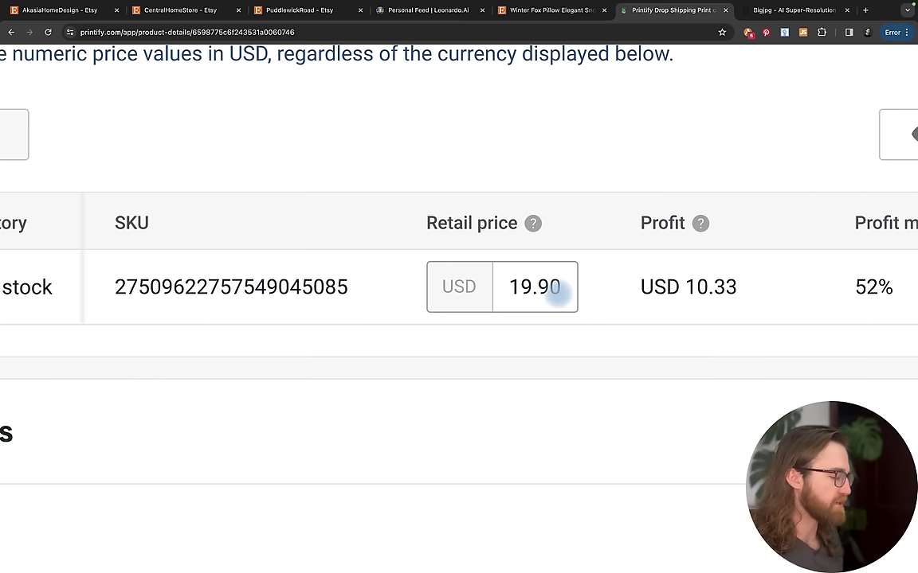
{"action": "type", "text": "5"}
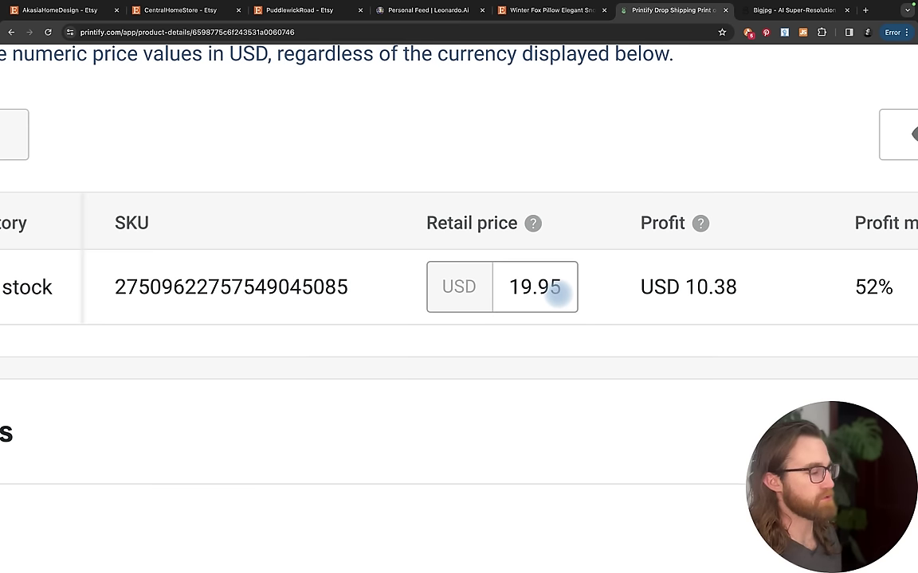
{"action": "key", "text": "BackSpace"}
{"action": "type", "text": "7"}
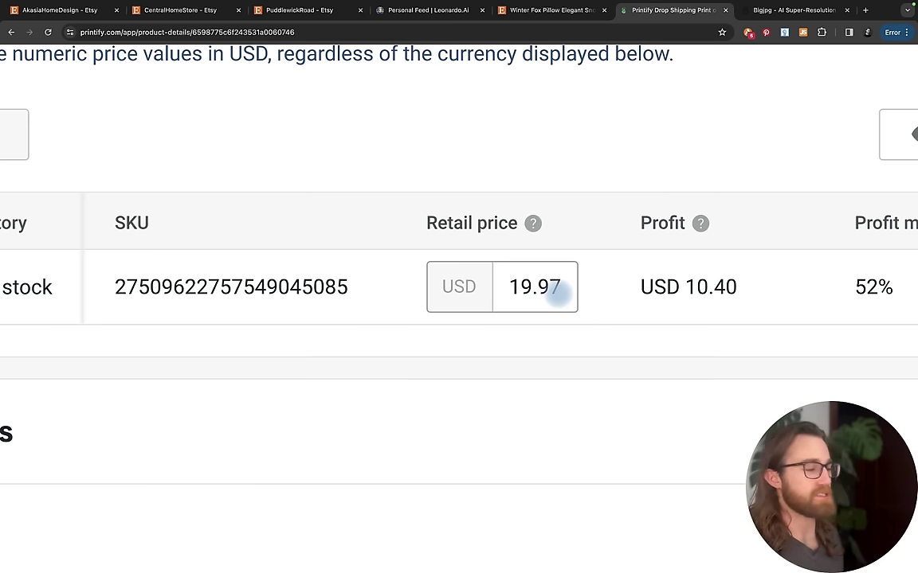
{"action": "key", "text": "BackSpace"}
{"action": "type", "text": "5"}
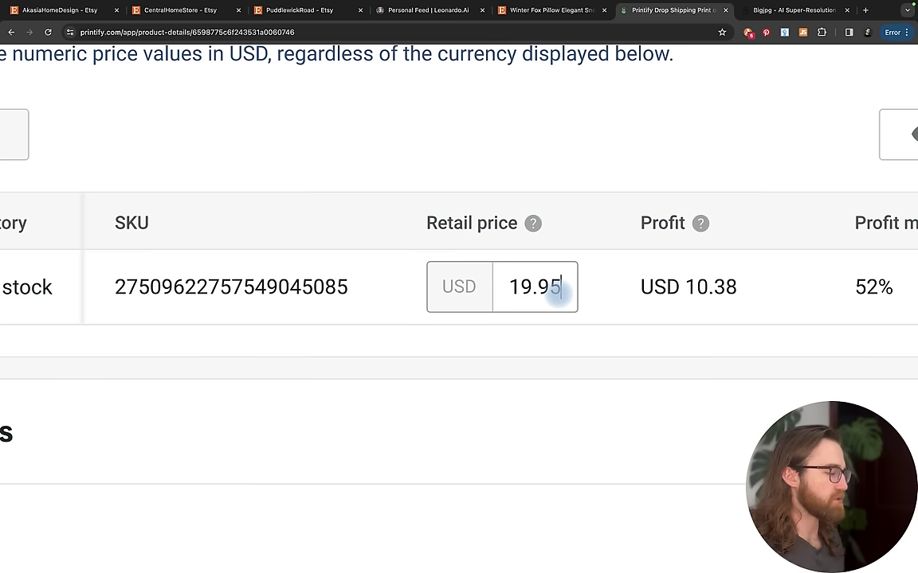
{"action": "key", "text": "BackSpace"}
{"action": "key", "text": "BackSpace"}
{"action": "key", "text": "BackSpace"}
{"action": "key", "text": "BackSpace"}
{"action": "key", "text": "BackSpace"}
{"action": "type", "text": "20"}
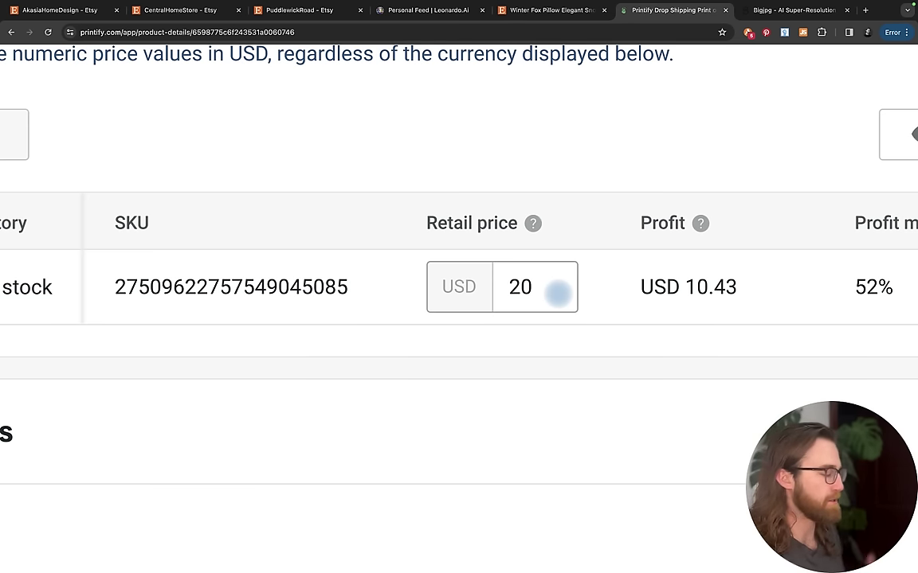
{"action": "key", "text": "BackSpace"}
{"action": "key", "text": "BackSpace"}
{"action": "type", "text": "19"}
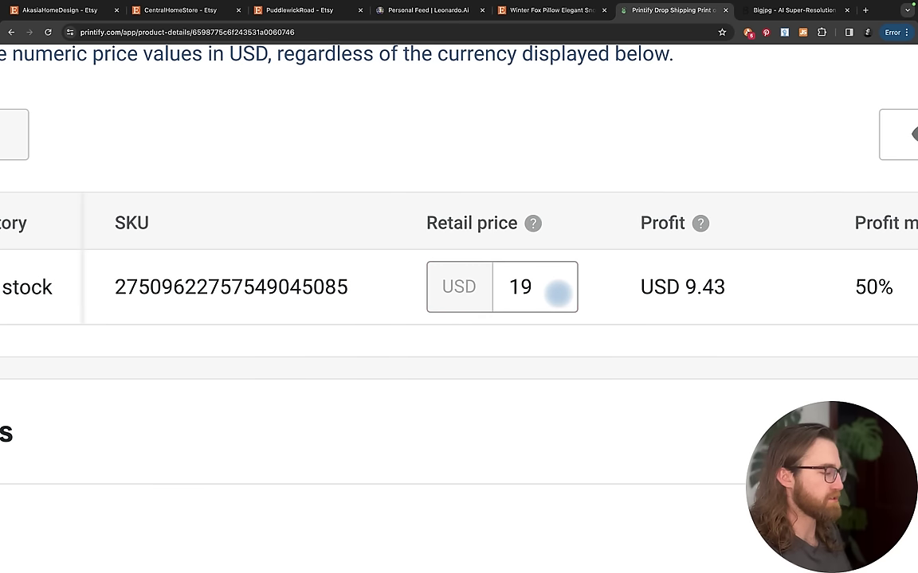
{"action": "type", "text": ";"}
{"action": "key", "text": "BackSpace"}
{"action": "type", "text": ".97"}
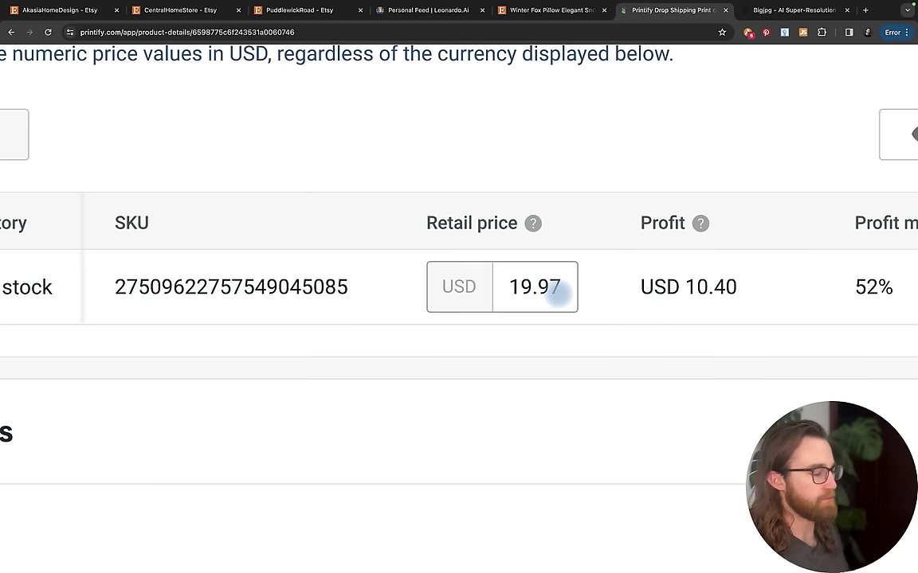
{"action": "key", "text": "BackSpace"}
{"action": "type", "text": "5"}
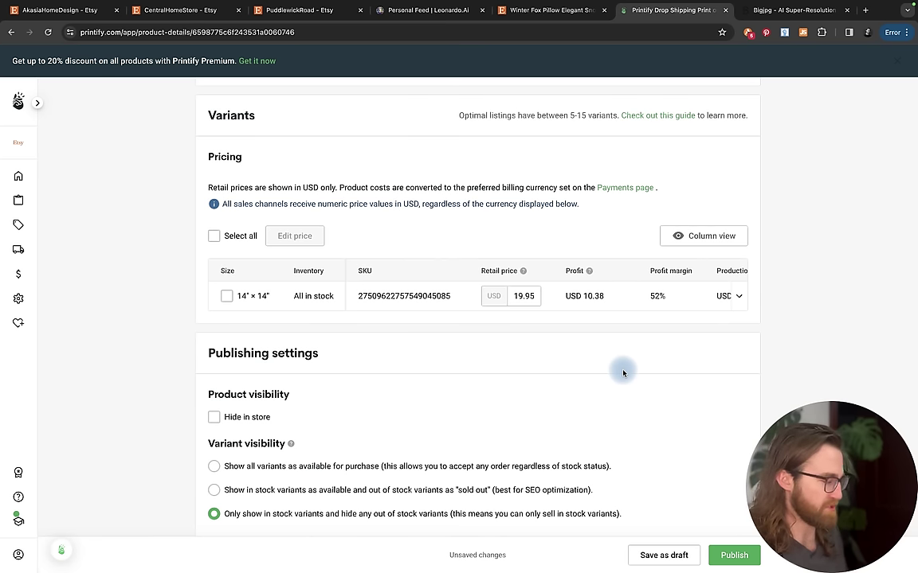
Tick Hide in store under Product visibility in the publishing settings.
{"action": "scroll", "coordinate": [359, 374], "scroll_direction": "down", "scroll_amount": 1}
{"action": "left_click", "coordinate": [213, 382]}
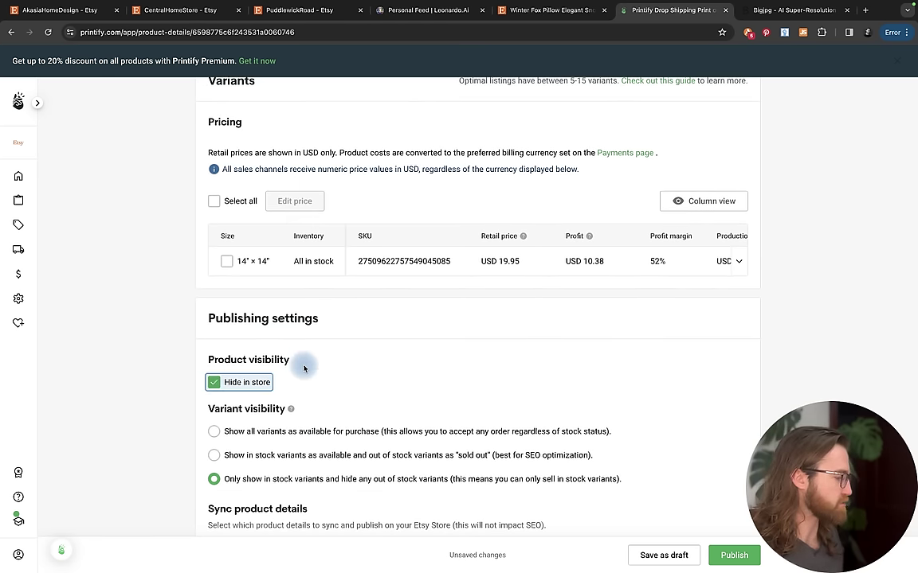
{"action": "scroll", "coordinate": [304, 368], "scroll_direction": "up", "scroll_amount": 5, "text": "ctrl"}
{"action": "scroll", "coordinate": [304, 368], "scroll_direction": "down", "scroll_amount": 5}
{"action": "scroll", "coordinate": [303, 368], "scroll_direction": "up", "scroll_amount": 2}
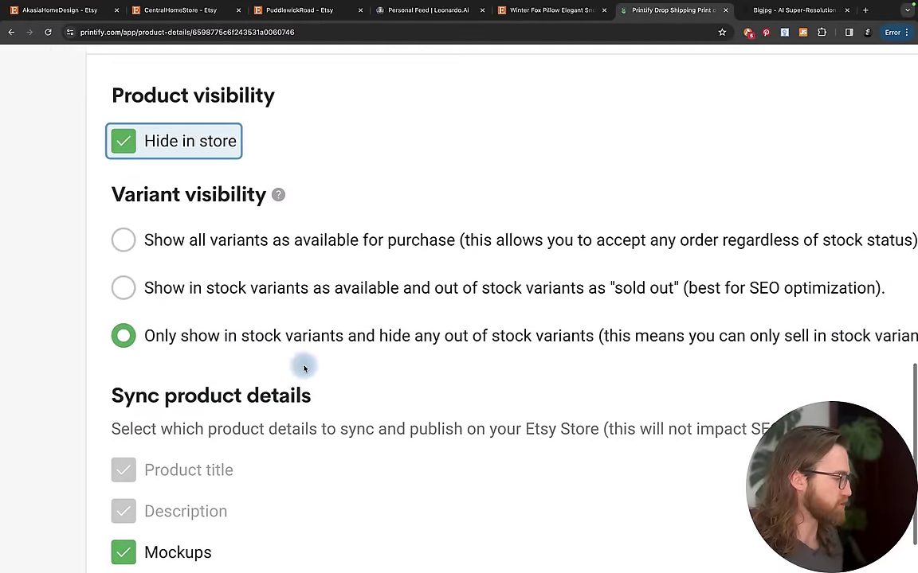
{"action": "scroll", "coordinate": [303, 368], "scroll_direction": "right", "scroll_amount": 2}
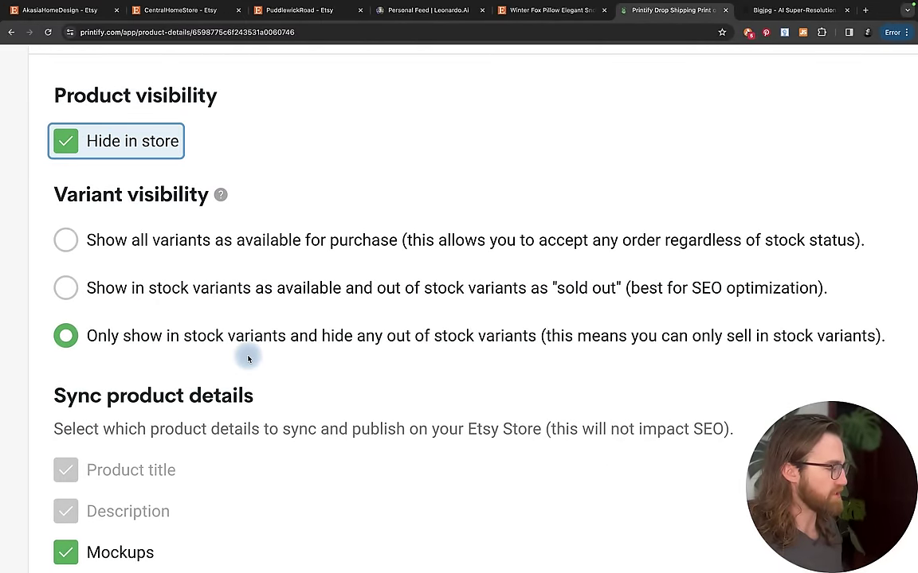
{"action": "scroll", "coordinate": [221, 354], "scroll_direction": "down", "scroll_amount": 5}
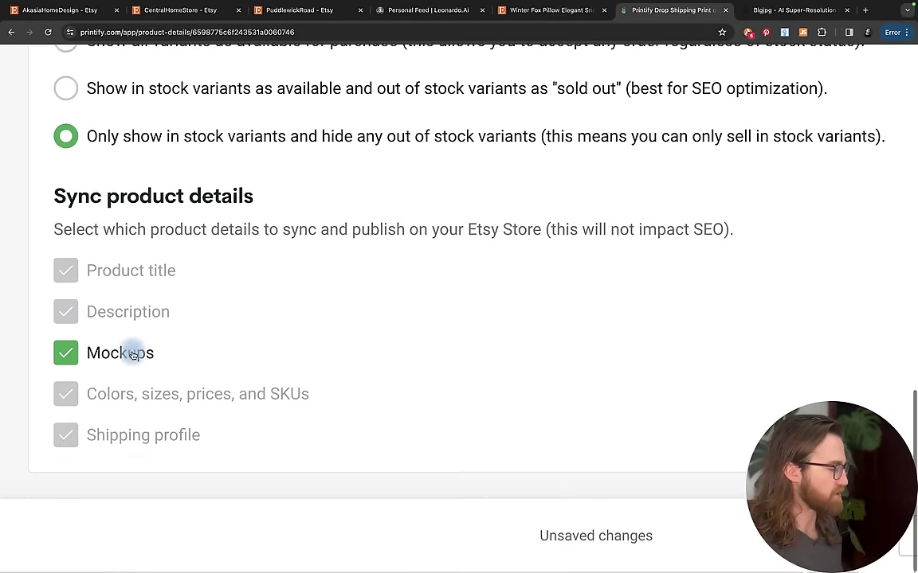
{"action": "scroll", "coordinate": [132, 350], "scroll_direction": "down", "scroll_amount": 5, "text": "ctrl"}
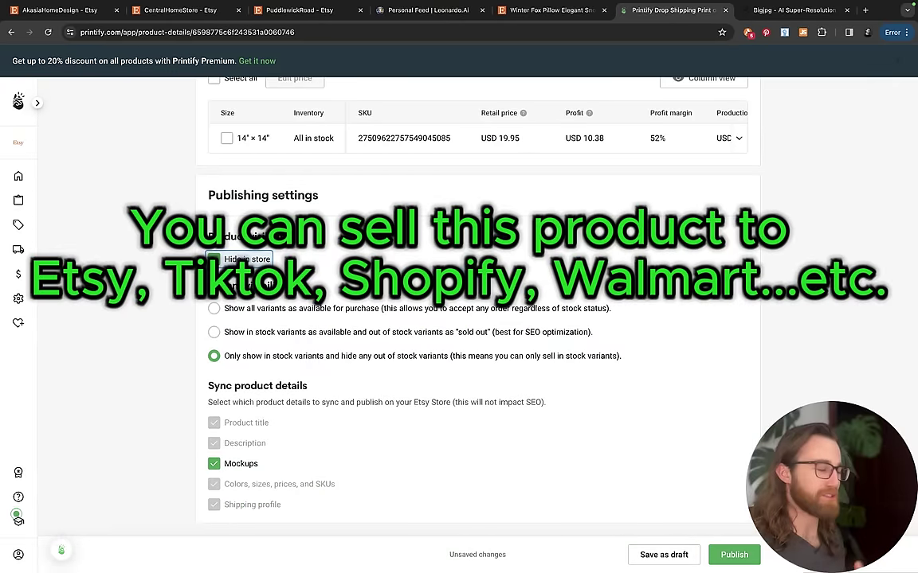
{"action": "scroll", "coordinate": [478, 319], "scroll_direction": "up", "scroll_amount": 10}
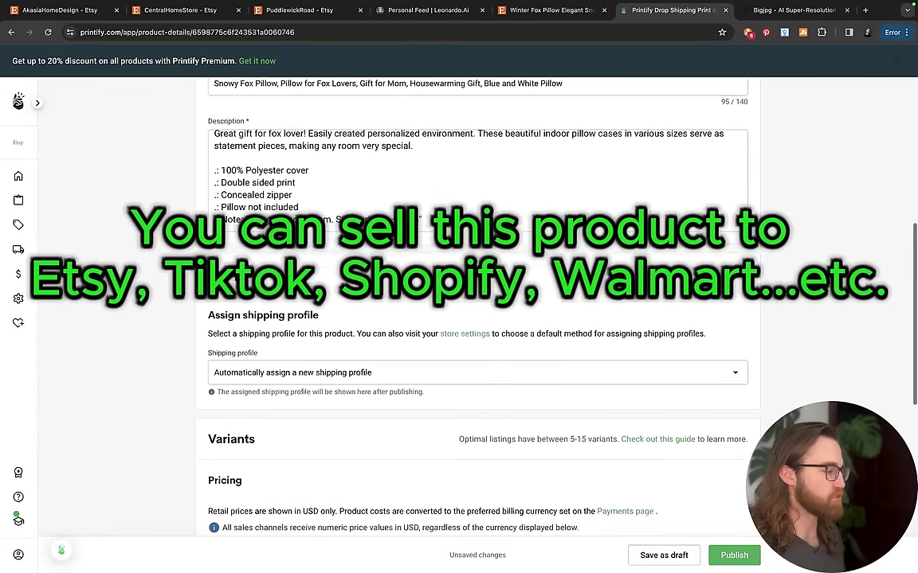
{"action": "scroll", "coordinate": [463, 132], "scroll_direction": "up", "scroll_amount": 3}
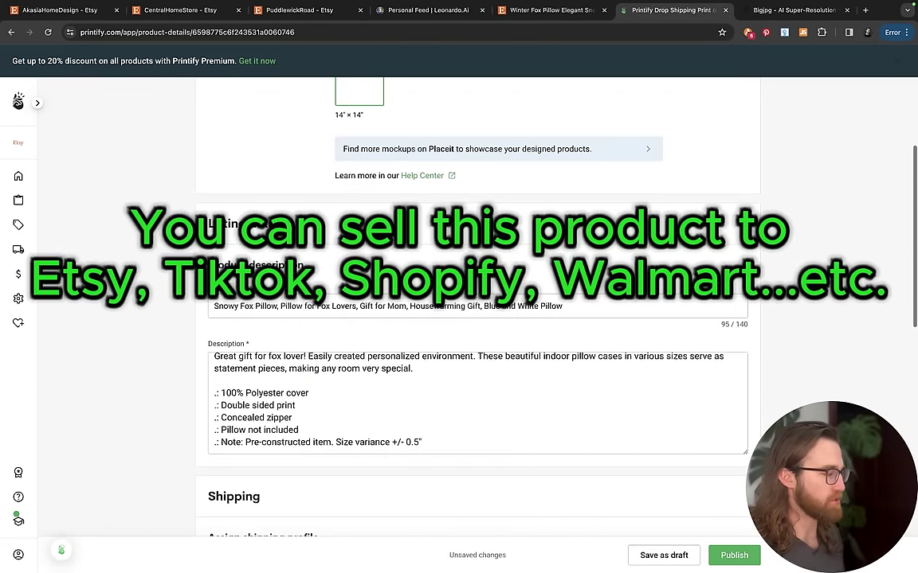
Copy all product tags from the competing Winter Fox Etsy listing and return to Printify.
{"action": "left_click", "coordinate": [558, 13]}
{"action": "scroll", "coordinate": [375, 359], "scroll_direction": "down", "scroll_amount": 5}
{"action": "left_click", "coordinate": [460, 337]}
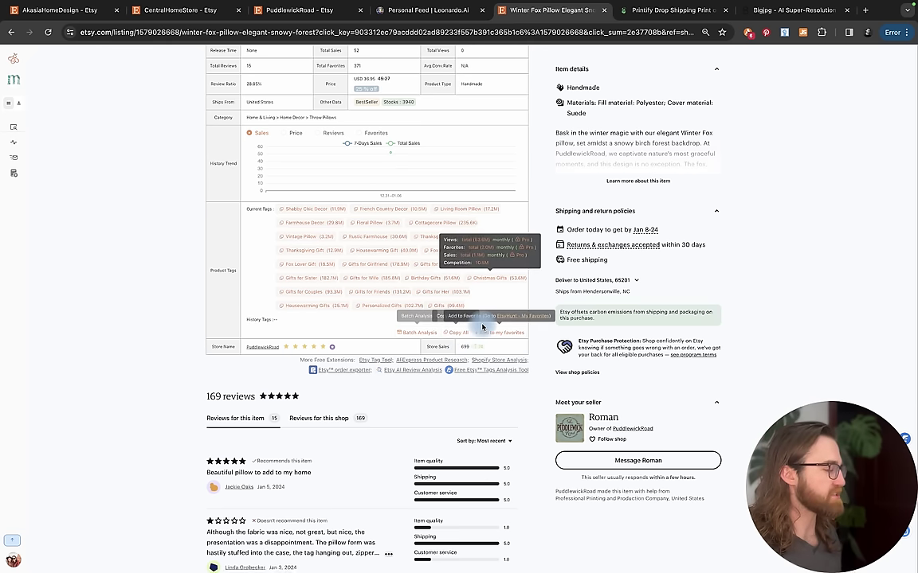
{"action": "left_click", "coordinate": [463, 336]}
{"action": "left_click", "coordinate": [766, 17]}
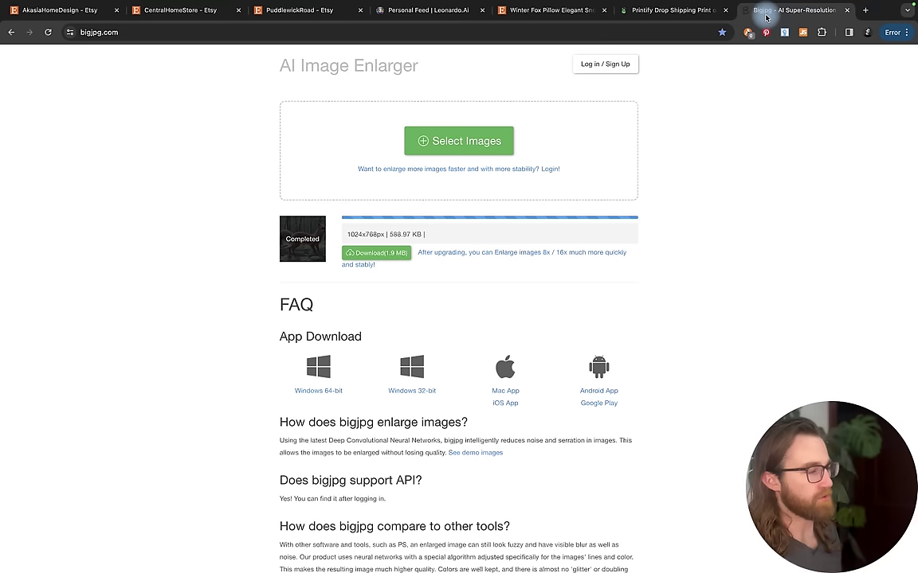
{"action": "left_click", "coordinate": [673, 9]}
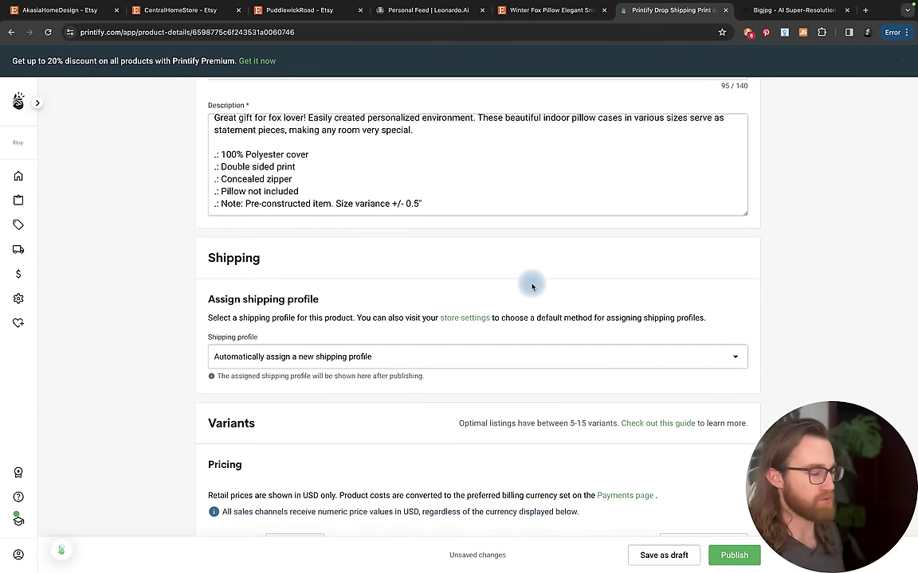
Scroll through the fox pillow listing to review its title, description, USD 19.95 price and Hide in store setting.
{"action": "scroll", "coordinate": [776, 502], "scroll_direction": "down", "scroll_amount": 1}
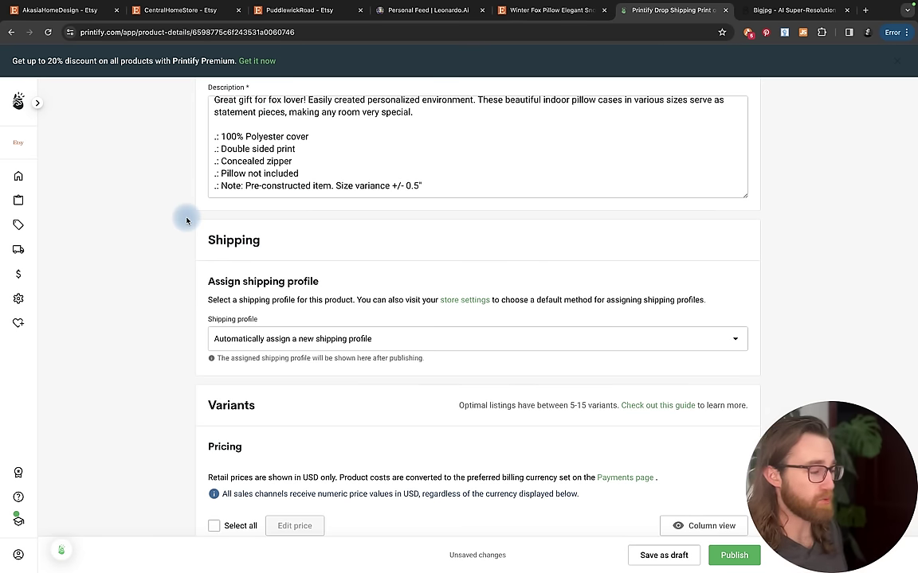
{"action": "scroll", "coordinate": [328, 260], "scroll_direction": "up", "scroll_amount": 8}
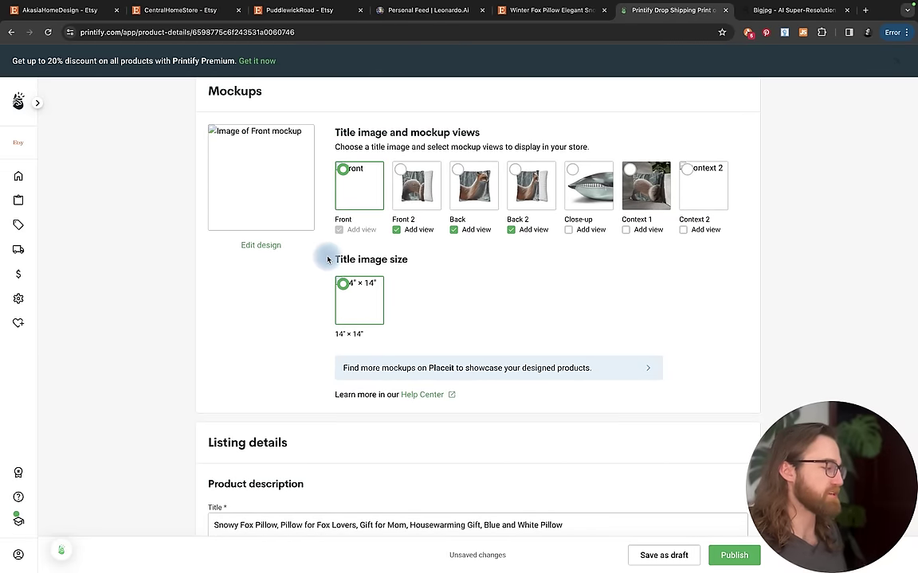
{"action": "scroll", "coordinate": [571, 460], "scroll_direction": "down", "scroll_amount": 8}
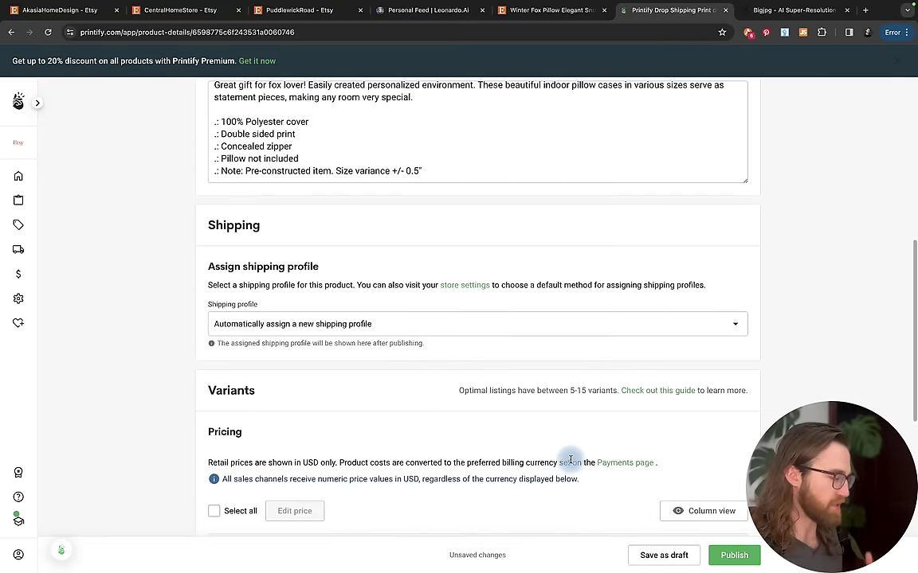
{"action": "scroll", "coordinate": [570, 460], "scroll_direction": "down", "scroll_amount": 4}
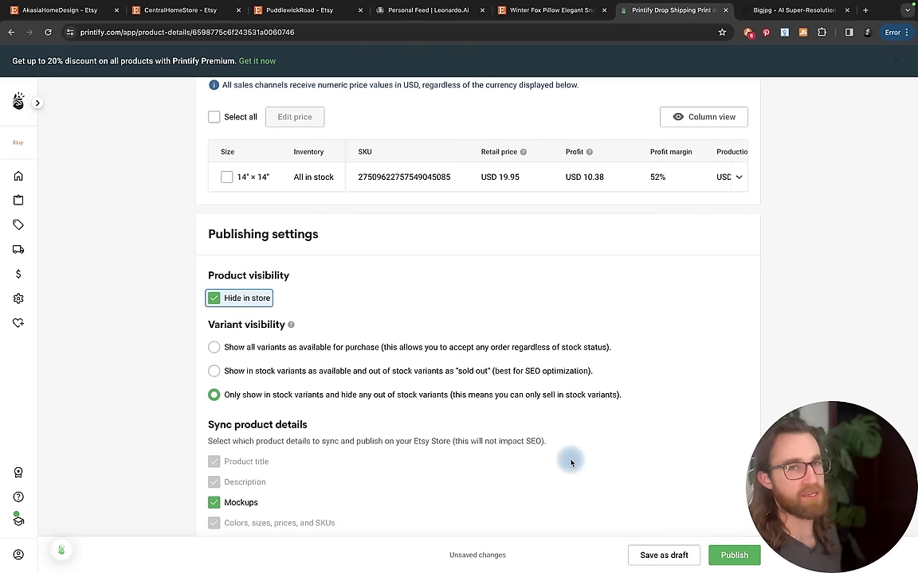
{"action": "scroll", "coordinate": [549, 269], "scroll_direction": "up", "scroll_amount": 10}
{"action": "scroll", "coordinate": [549, 269], "scroll_direction": "down", "scroll_amount": 1}
{"action": "scroll", "coordinate": [550, 268], "scroll_direction": "down", "scroll_amount": 3}
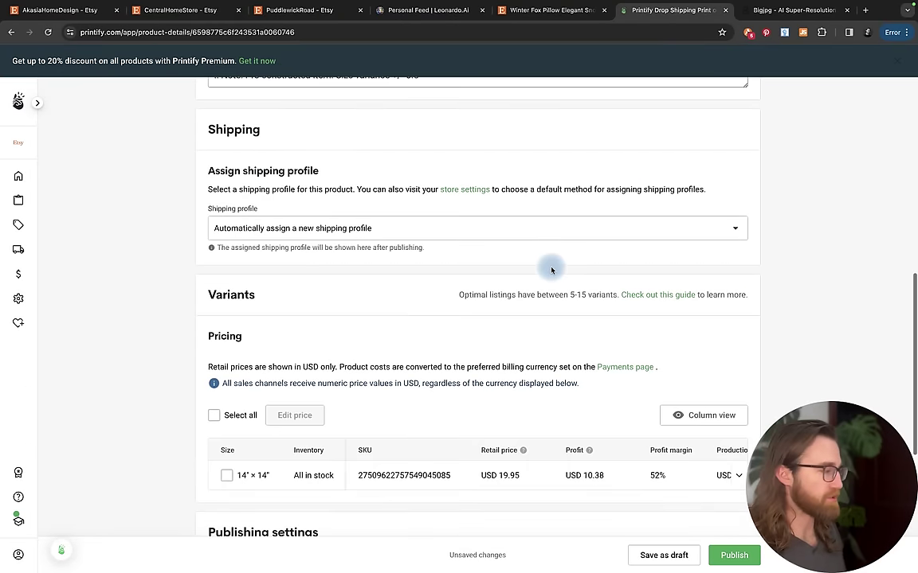
{"action": "left_click", "coordinate": [424, 11]}
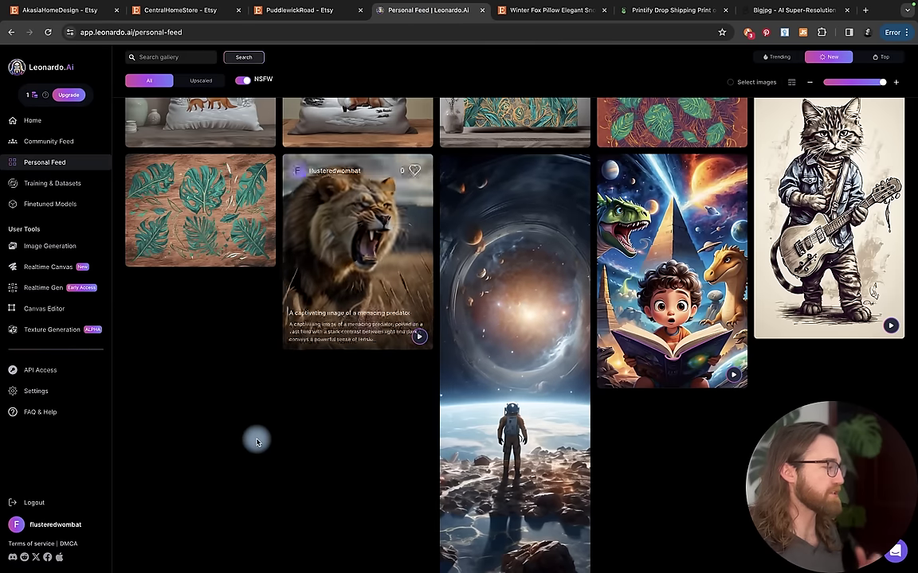